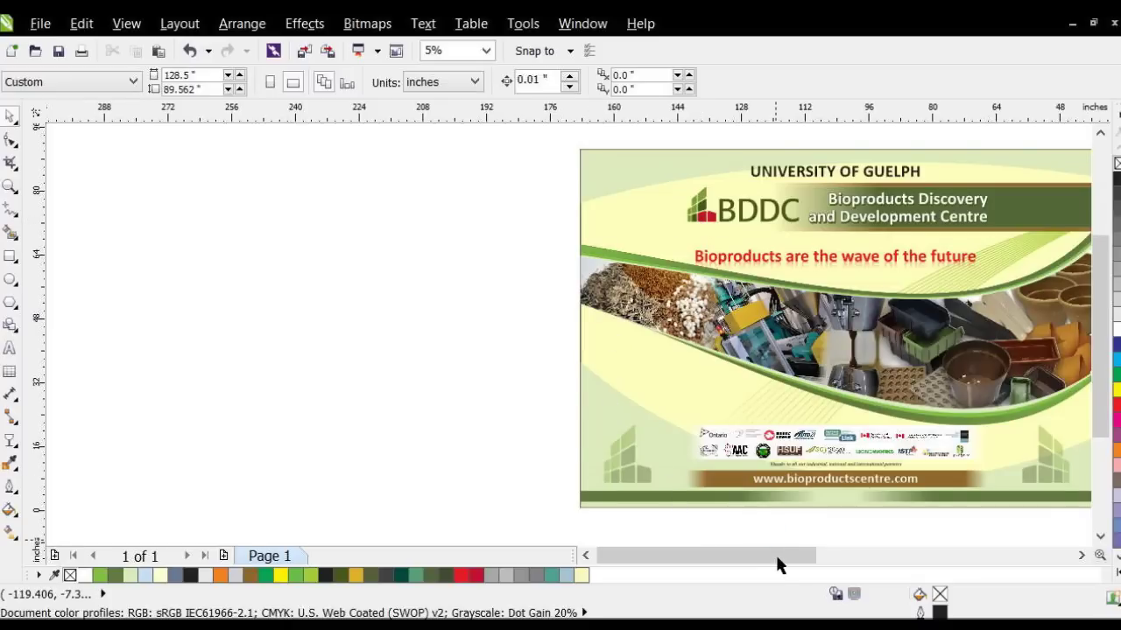
- Ungroup the BDDC logo that sits between the finished banner and the banner page
{"action": "left_click_drag", "start_coordinate": [759, 561], "coordinate": [849, 562]}
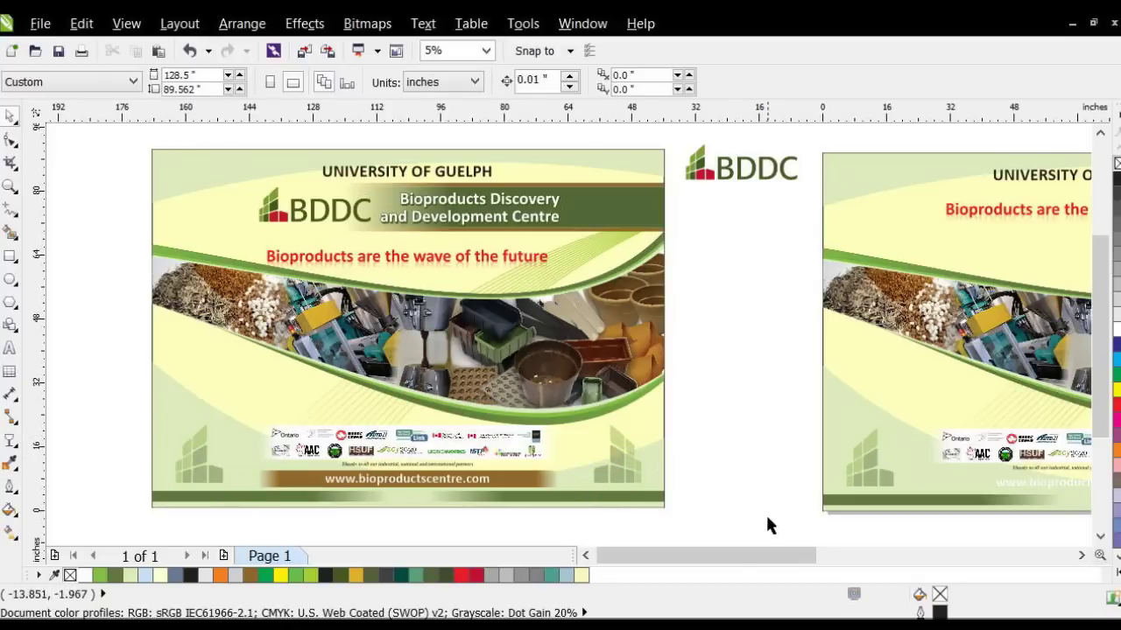
{"action": "left_click_drag", "start_coordinate": [737, 557], "coordinate": [843, 558]}
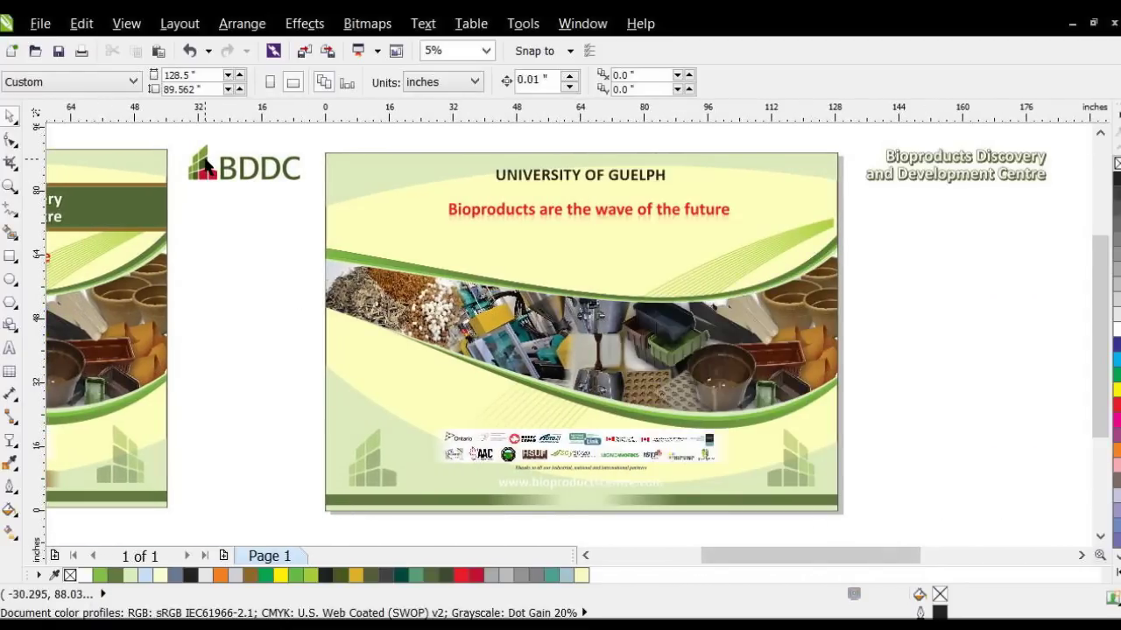
{"action": "left_click", "coordinate": [205, 164]}
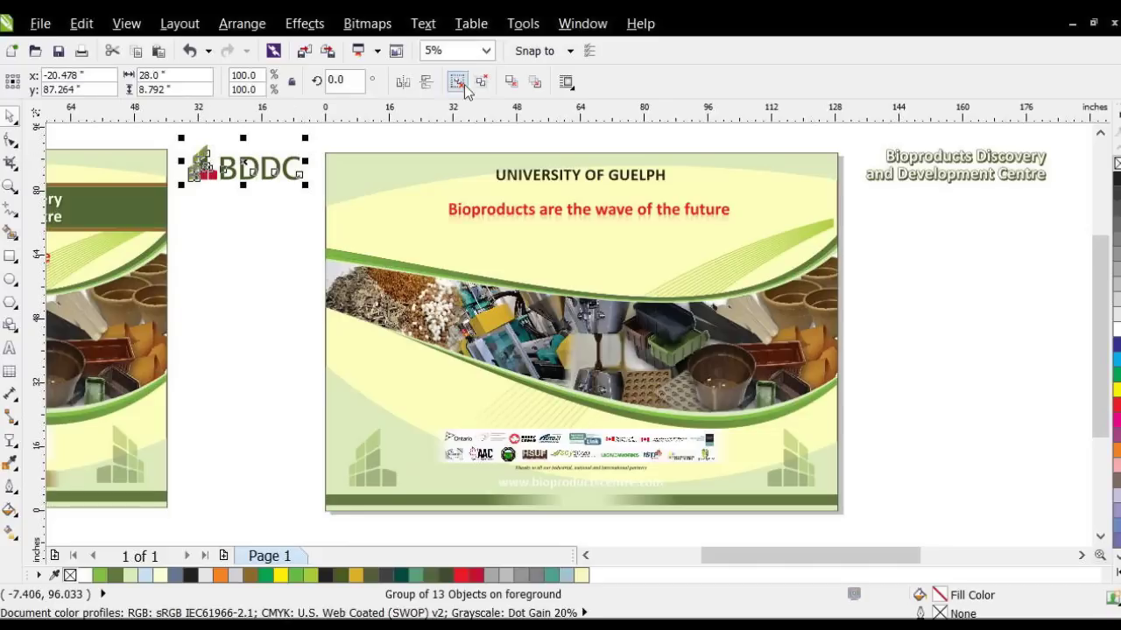
{"action": "left_click", "coordinate": [457, 82]}
{"action": "left_click", "coordinate": [269, 200]}
- Move the logo's nine-piece building symbol above the faded one at the page's lower-left corner and enlarge it to about 12.3 by 14.9 inches
{"action": "scroll", "coordinate": [200, 173], "scroll_direction": "up", "scroll_amount": 1}
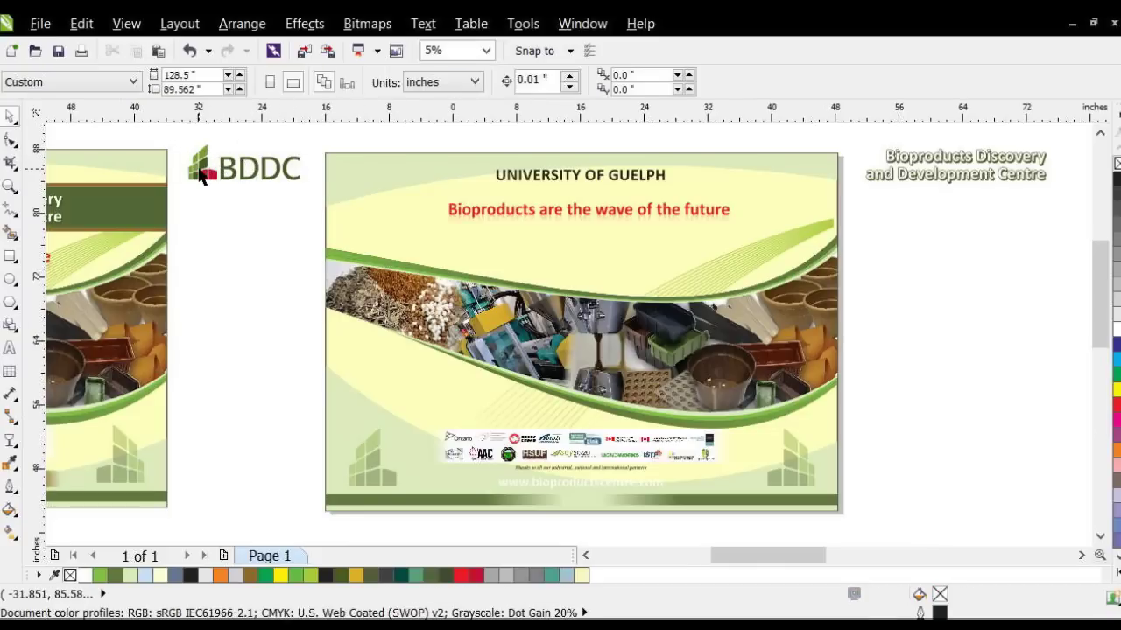
{"action": "scroll", "coordinate": [203, 173], "scroll_direction": "down", "scroll_amount": 1}
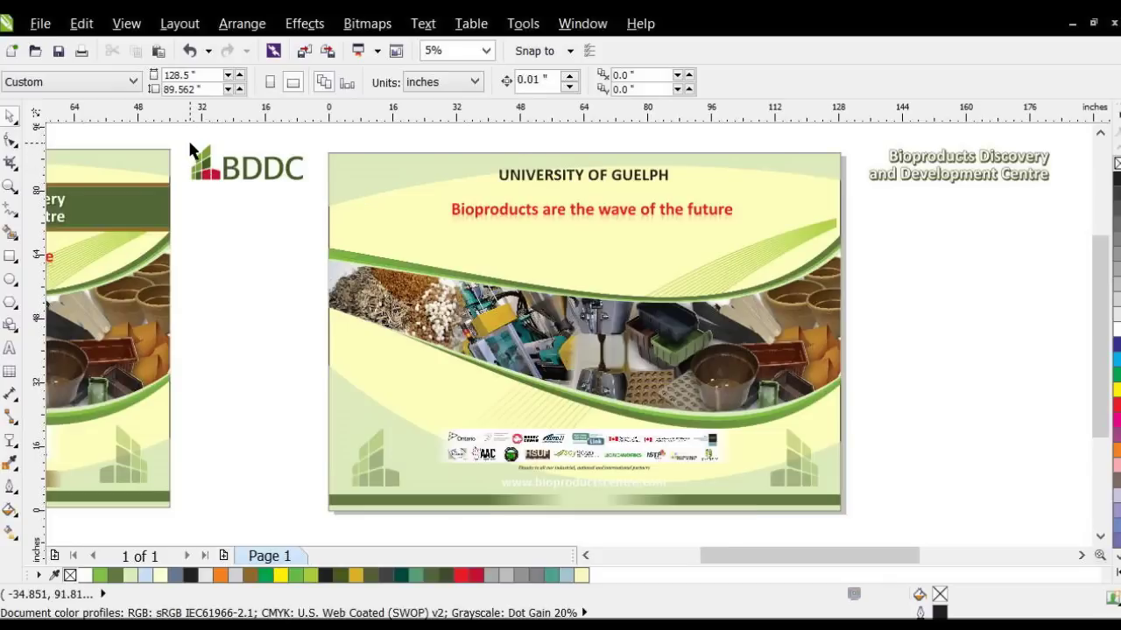
{"action": "left_click_drag", "start_coordinate": [190, 144], "coordinate": [376, 410]}
{"action": "scroll", "coordinate": [334, 421], "scroll_direction": "up", "scroll_amount": 1}
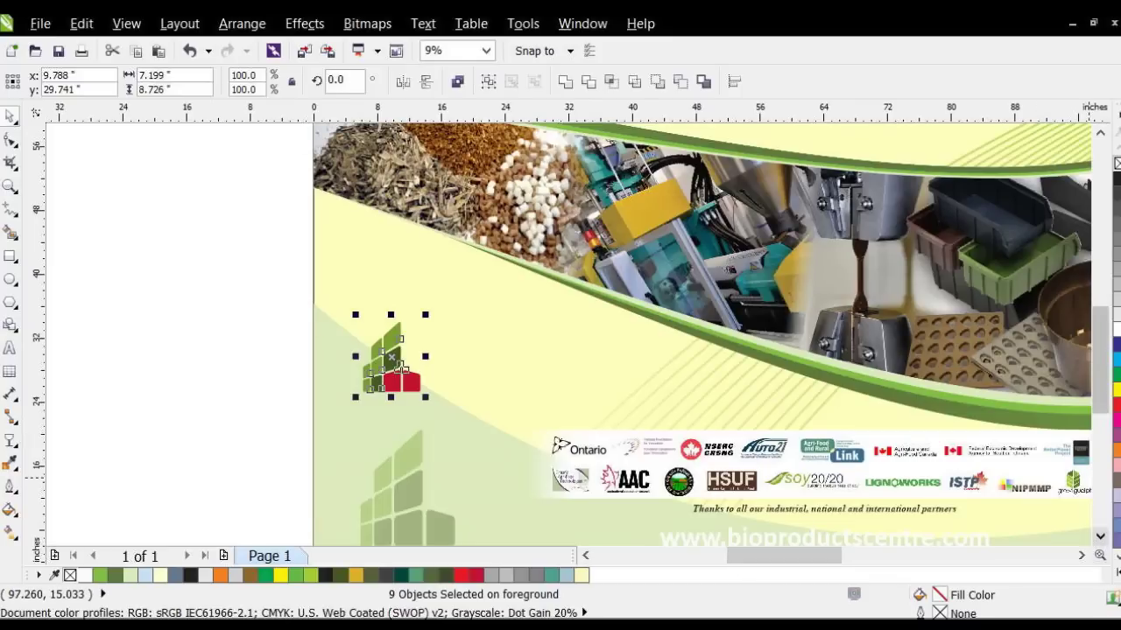
{"action": "left_click", "coordinate": [1100, 537]}
{"action": "left_click_drag", "start_coordinate": [426, 282], "coordinate": [485, 227]}
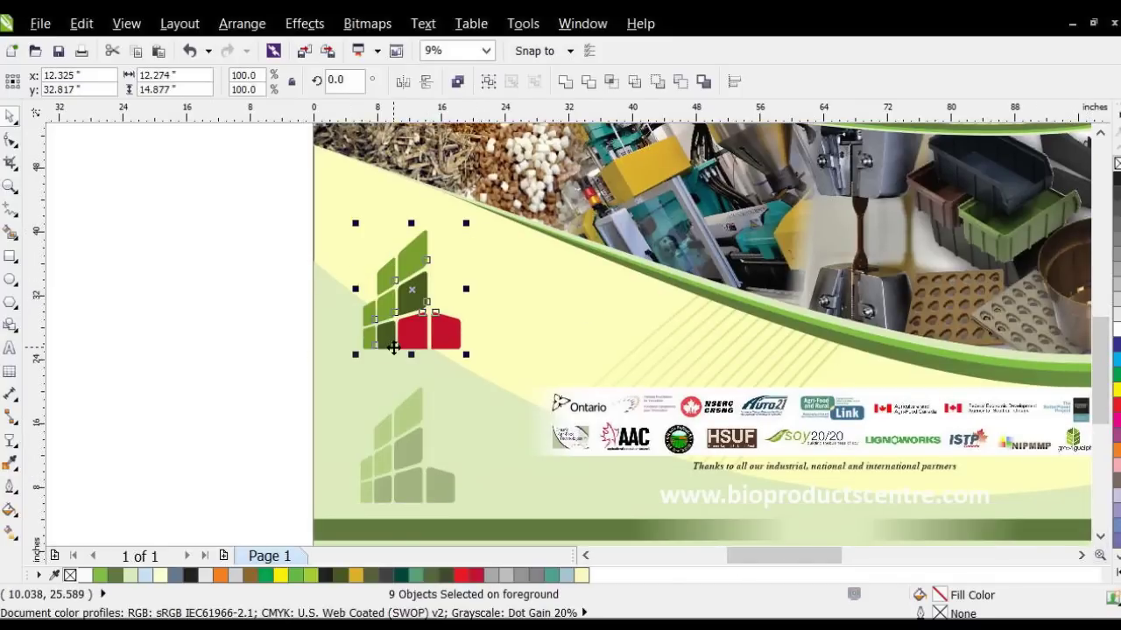
{"action": "left_click_drag", "start_coordinate": [393, 347], "coordinate": [380, 358]}
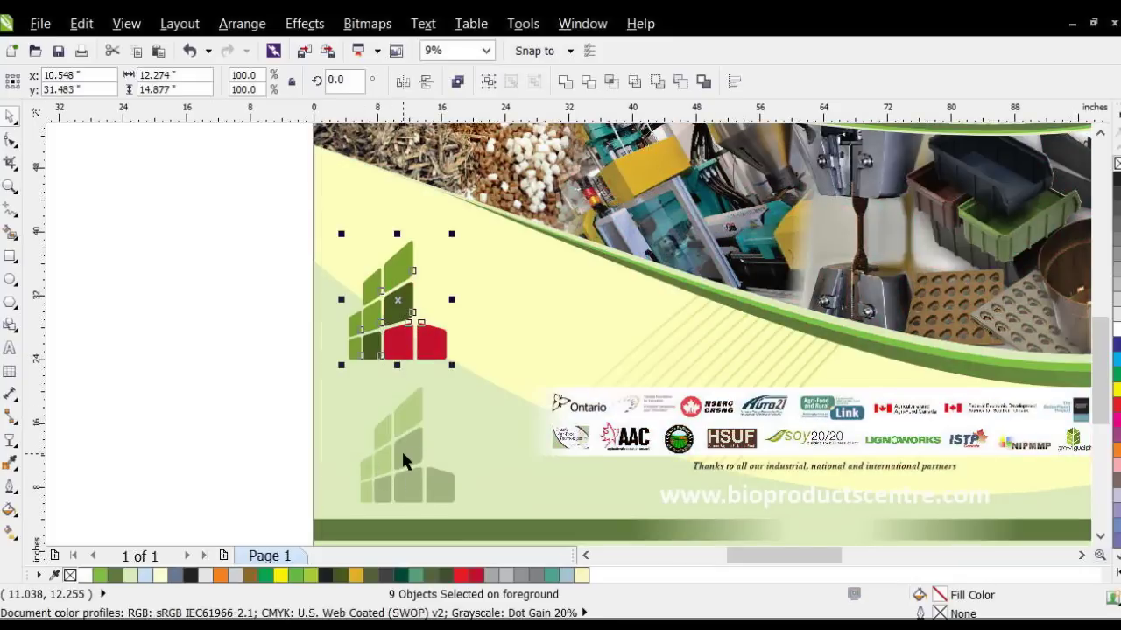
{"action": "left_click", "coordinate": [208, 413]}
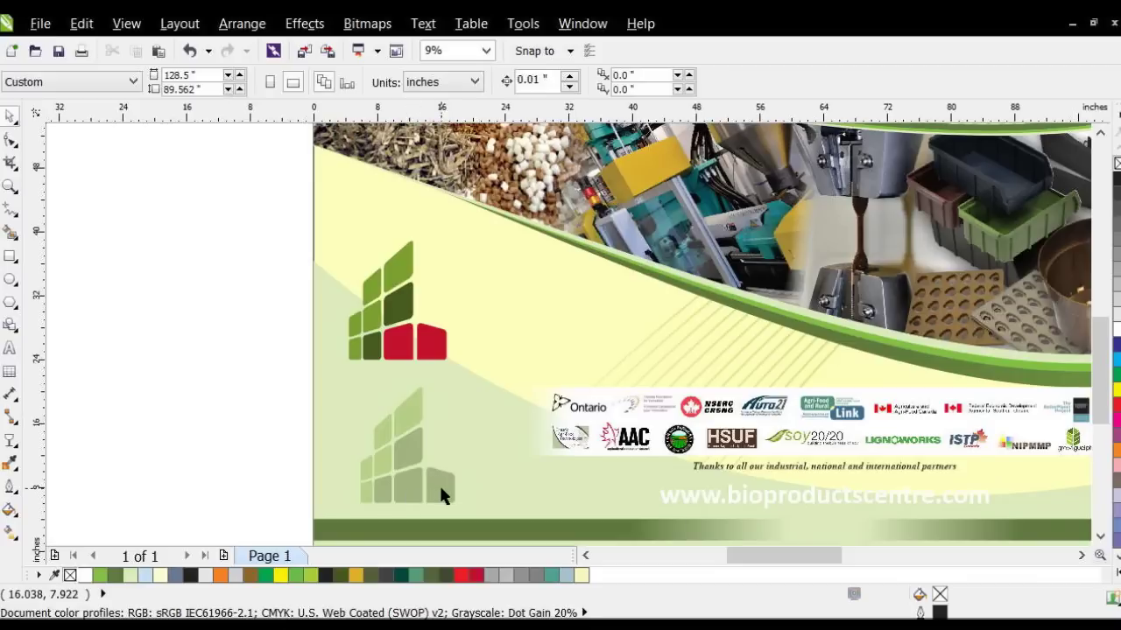
- Recolour the symbol's two red blocks with the dark green (C34 M0 Y81 K71) sampled from its lower block
{"action": "left_click", "coordinate": [403, 354]}
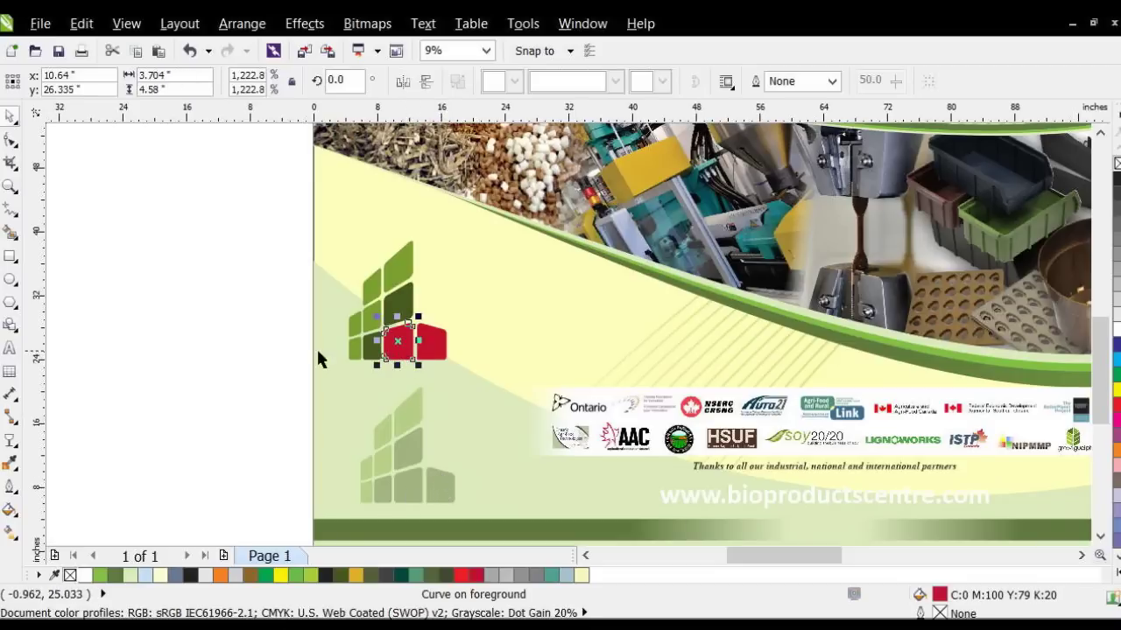
{"action": "left_click", "coordinate": [175, 355]}
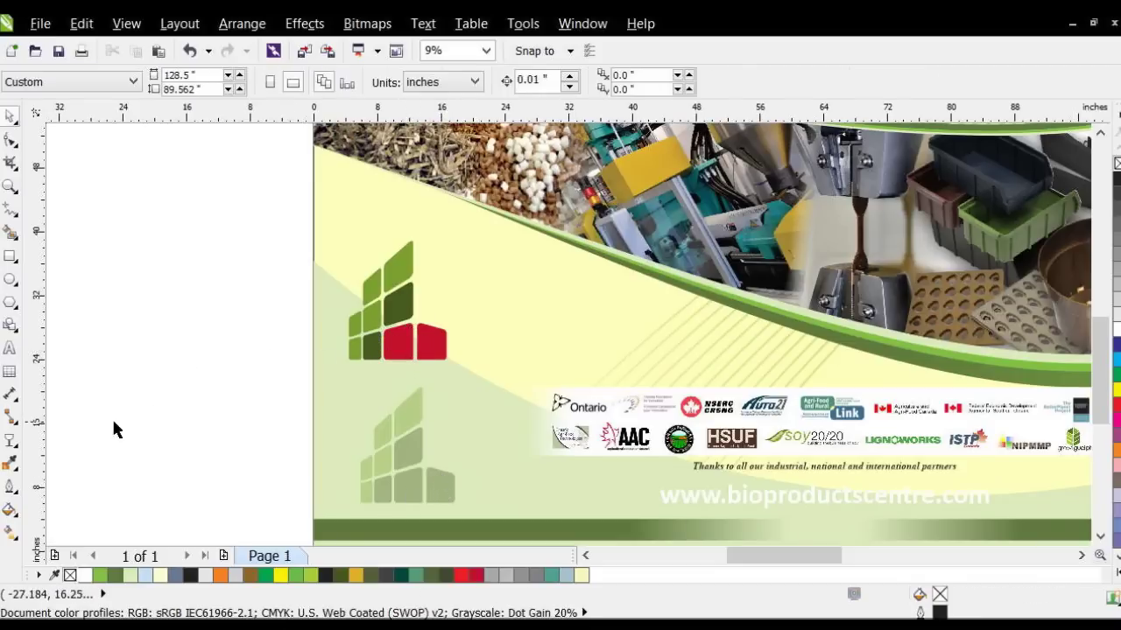
{"action": "left_click", "coordinate": [12, 464]}
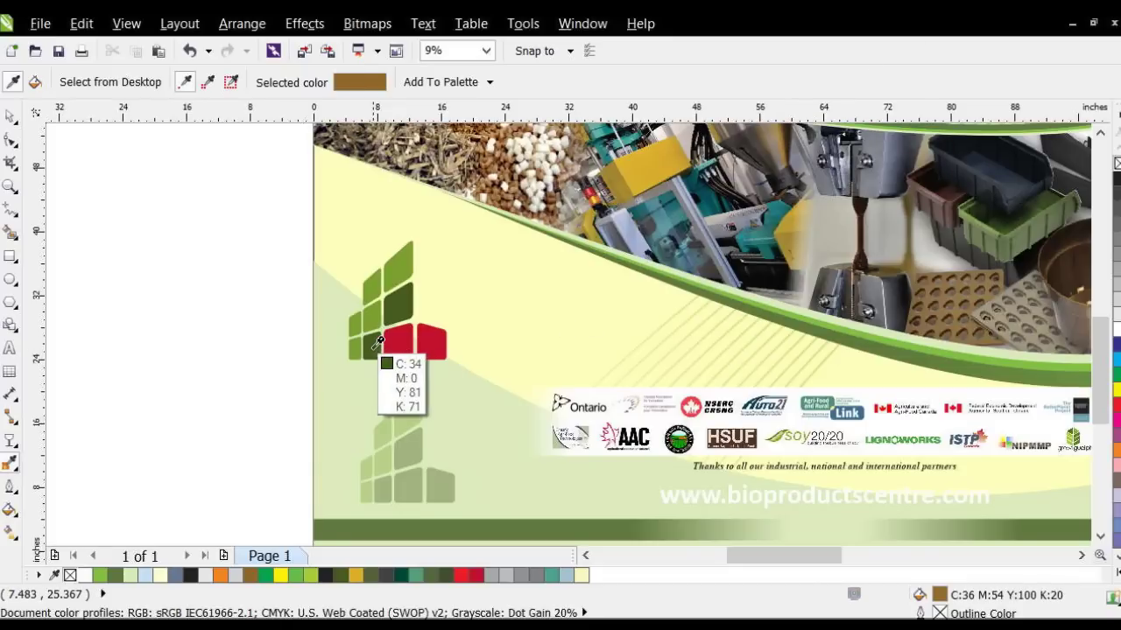
{"action": "left_click", "coordinate": [367, 349]}
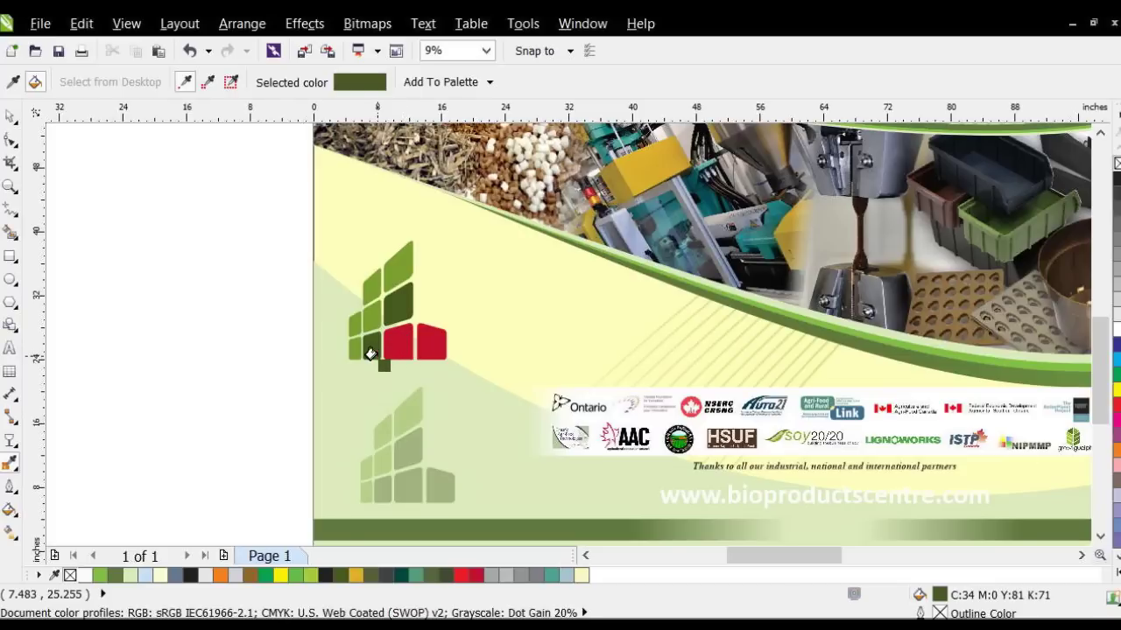
{"action": "left_click", "coordinate": [429, 342]}
{"action": "left_click", "coordinate": [9, 115]}
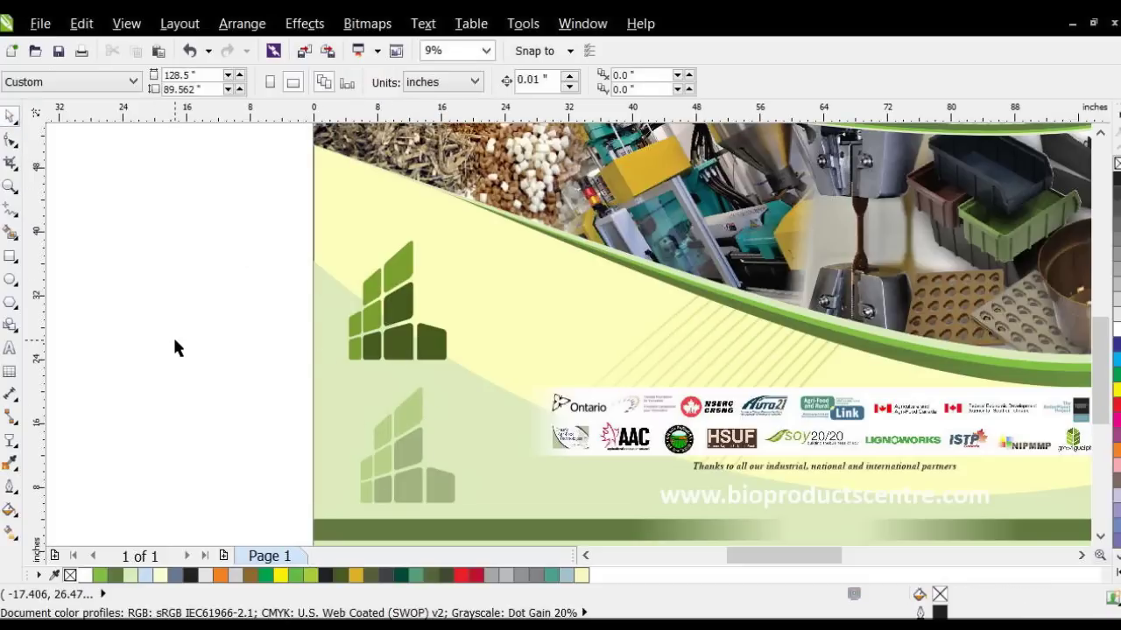
- Group the nine pieces of the enlarged building symbol
{"action": "left_click_drag", "start_coordinate": [225, 217], "coordinate": [481, 383]}
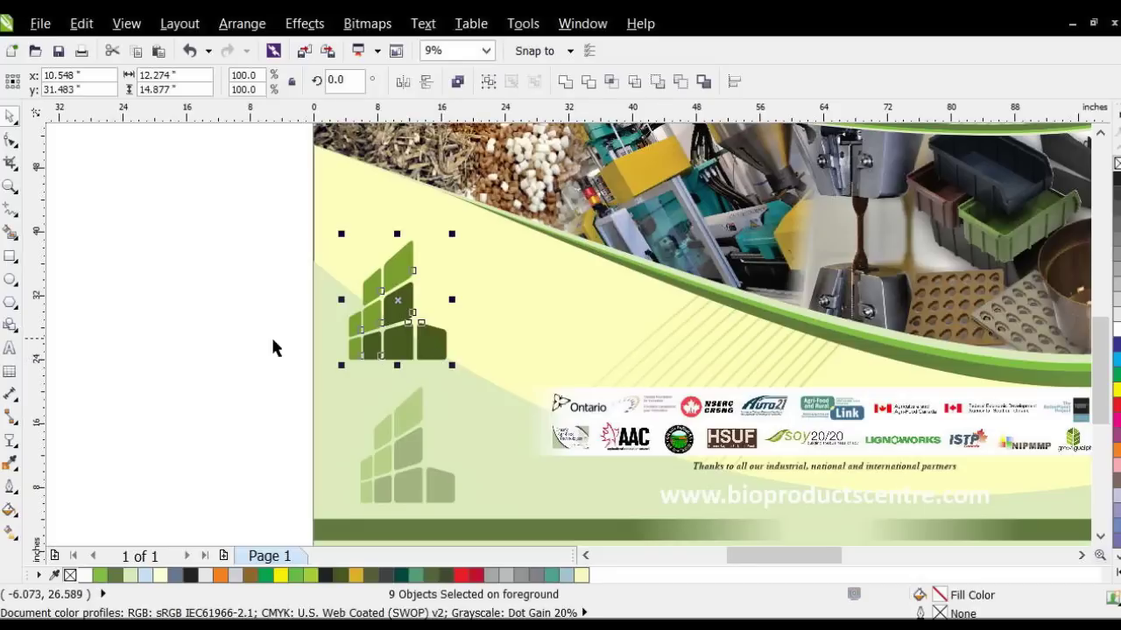
{"action": "left_click", "coordinate": [245, 254]}
{"action": "left_click_drag", "start_coordinate": [239, 200], "coordinate": [467, 378]}
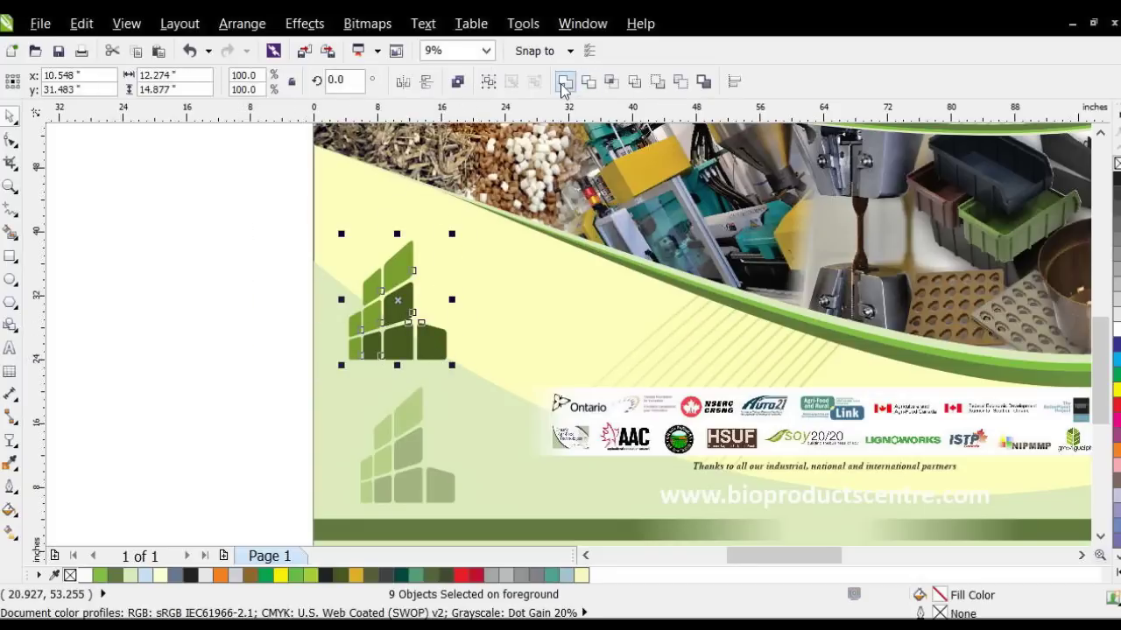
{"action": "left_click", "coordinate": [488, 81]}
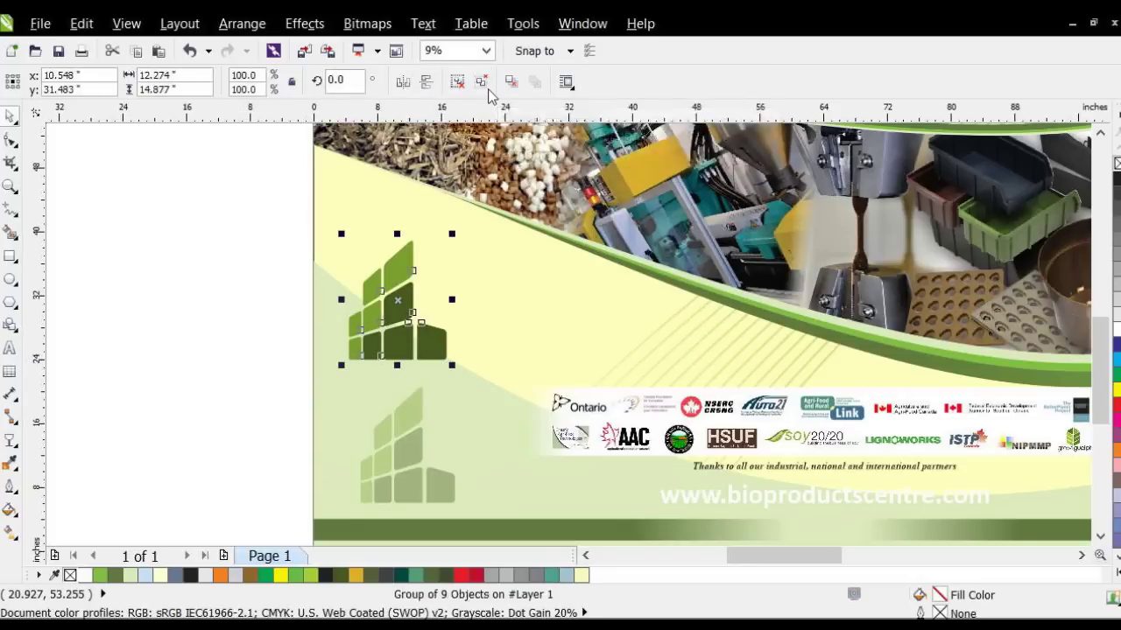
- Apply a uniform transparency of 50 to the grouped building symbol
{"action": "left_click", "coordinate": [10, 445]}
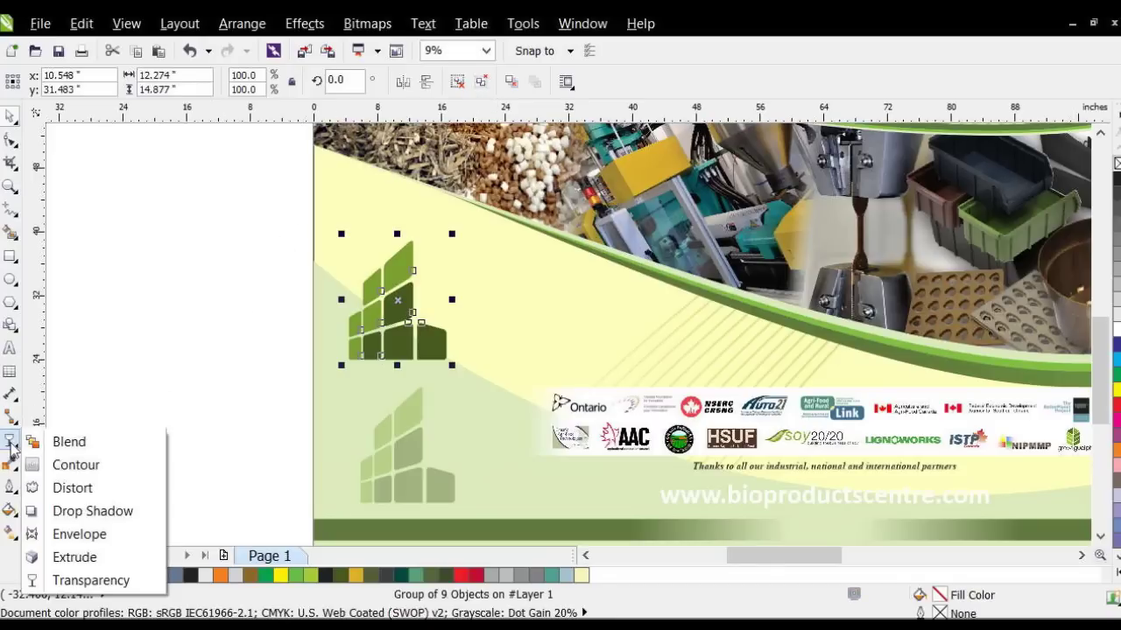
{"action": "left_click", "coordinate": [108, 587]}
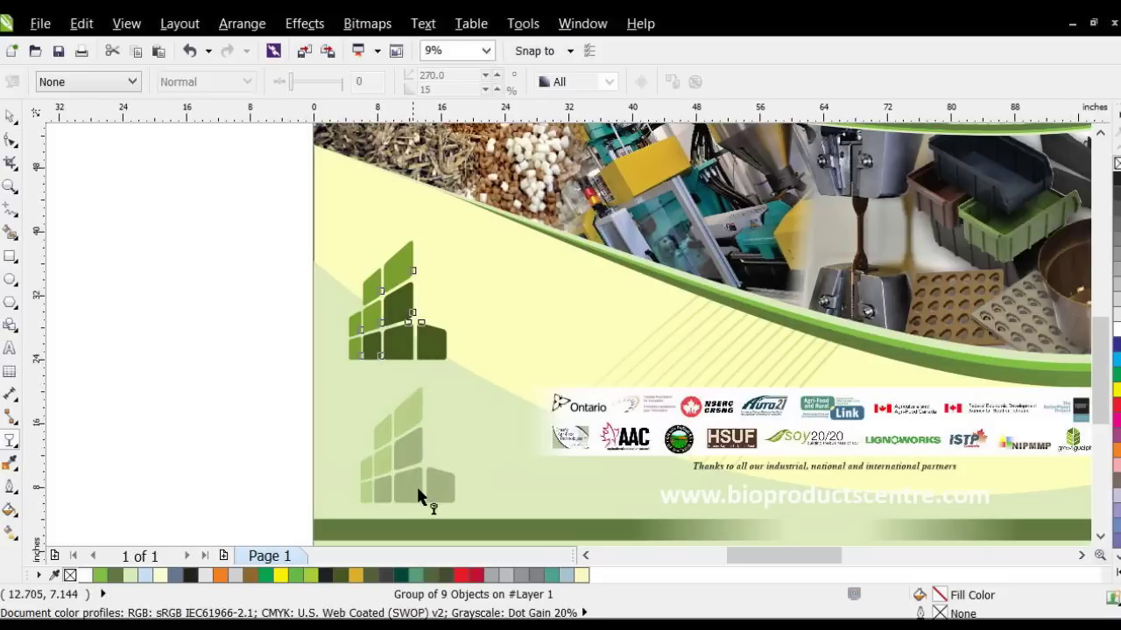
{"action": "left_click", "coordinate": [122, 83]}
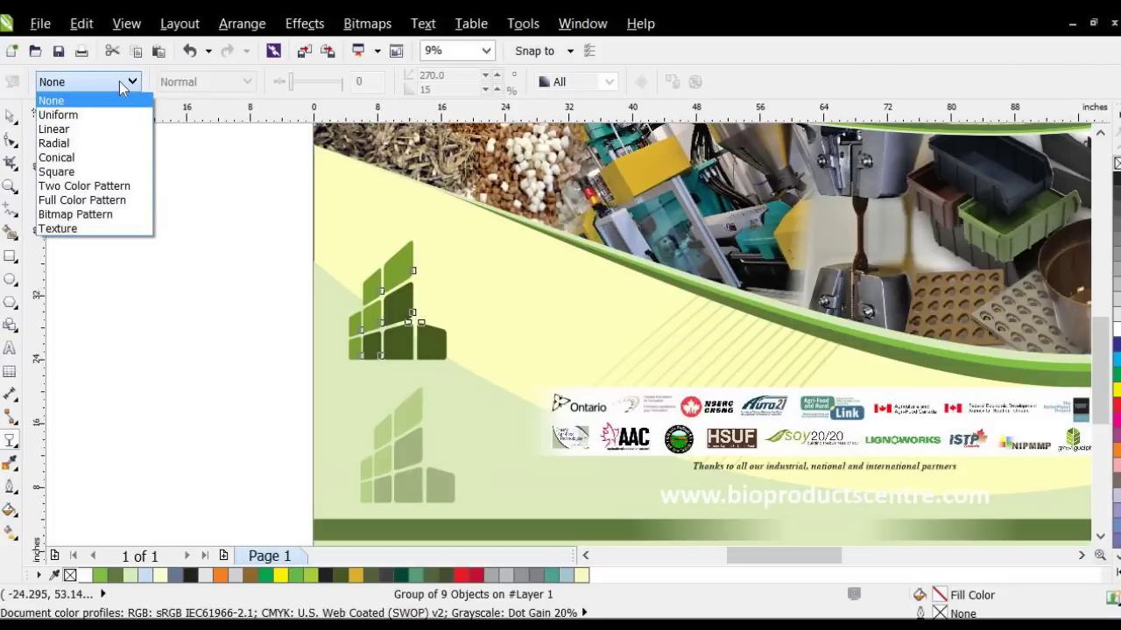
{"action": "left_click", "coordinate": [101, 118]}
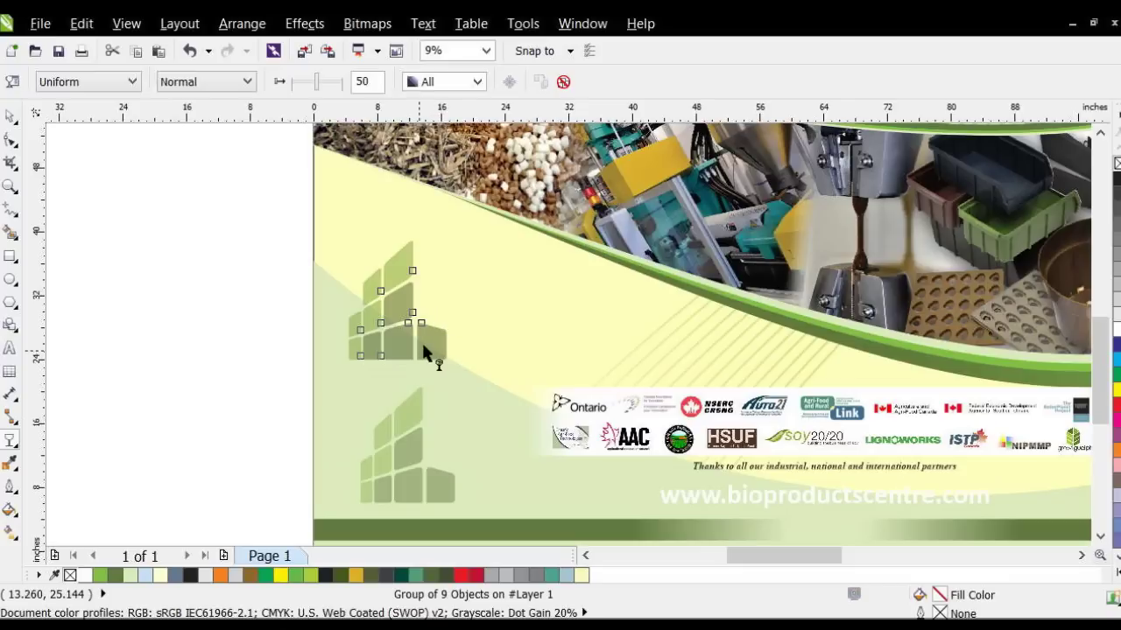
- Try a linear transparency on the grouped building symbol and undo it
{"action": "left_click", "coordinate": [131, 82]}
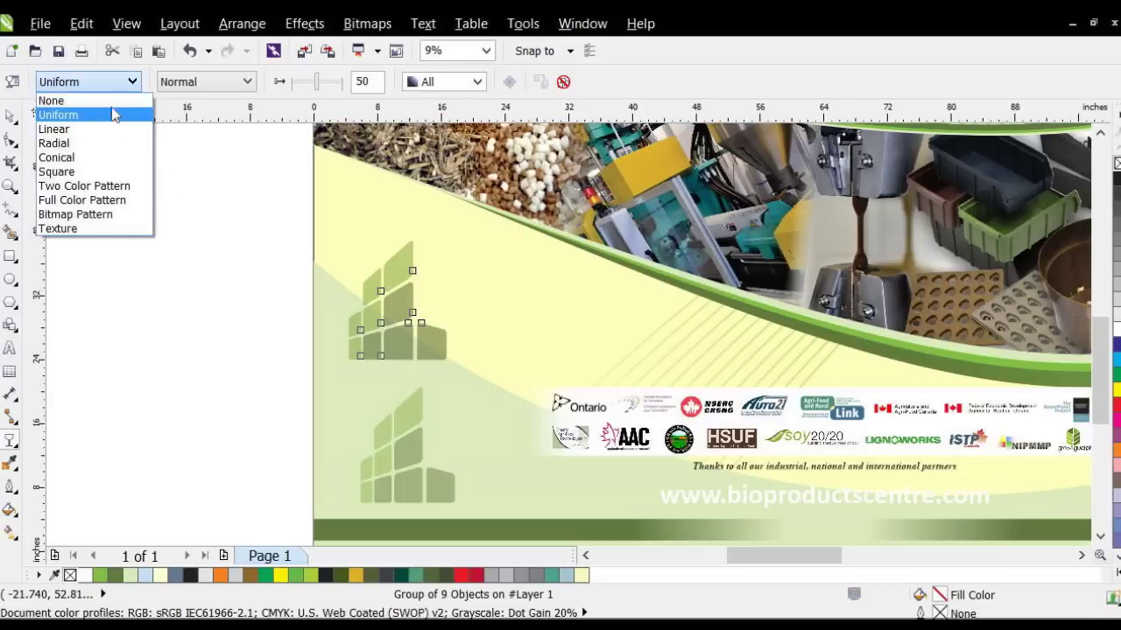
{"action": "left_click", "coordinate": [105, 131]}
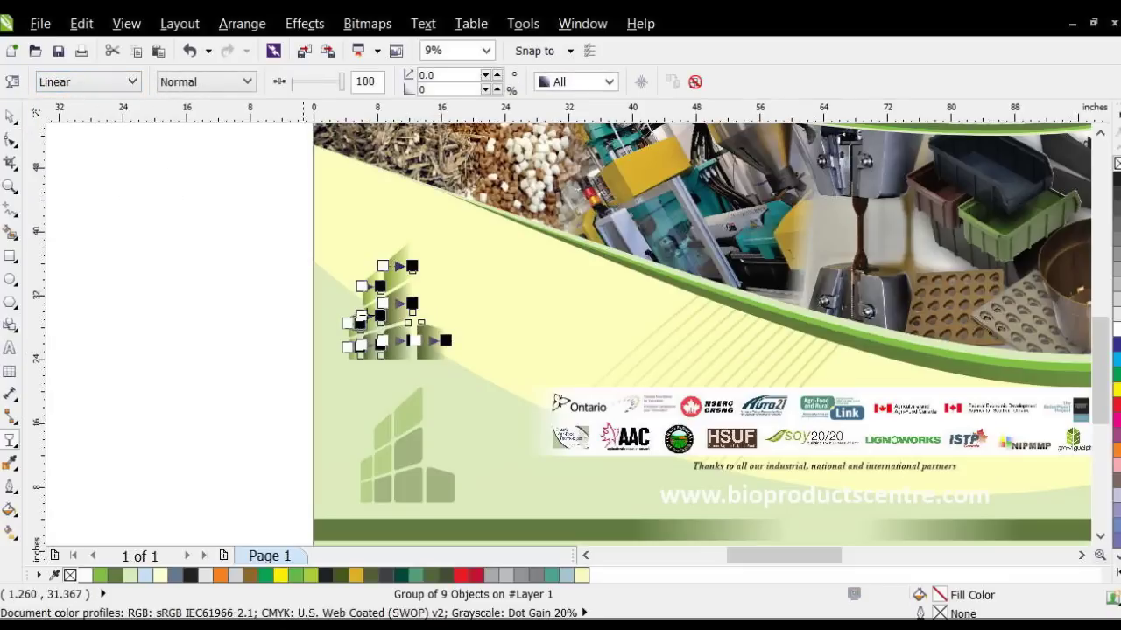
{"action": "left_click", "coordinate": [10, 116]}
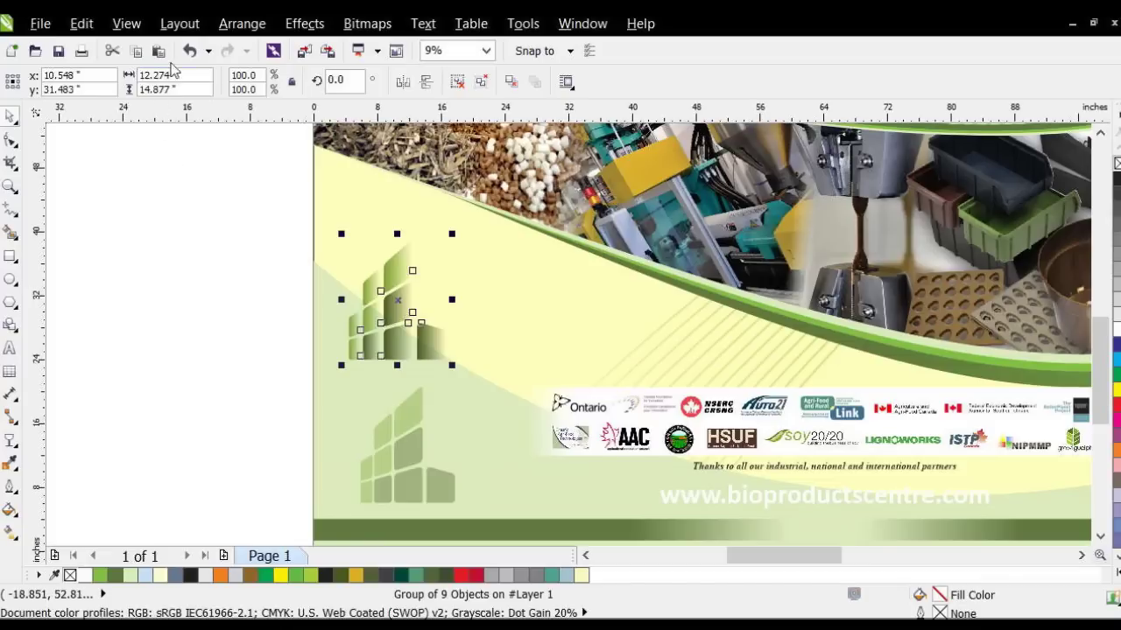
{"action": "left_click", "coordinate": [200, 51]}
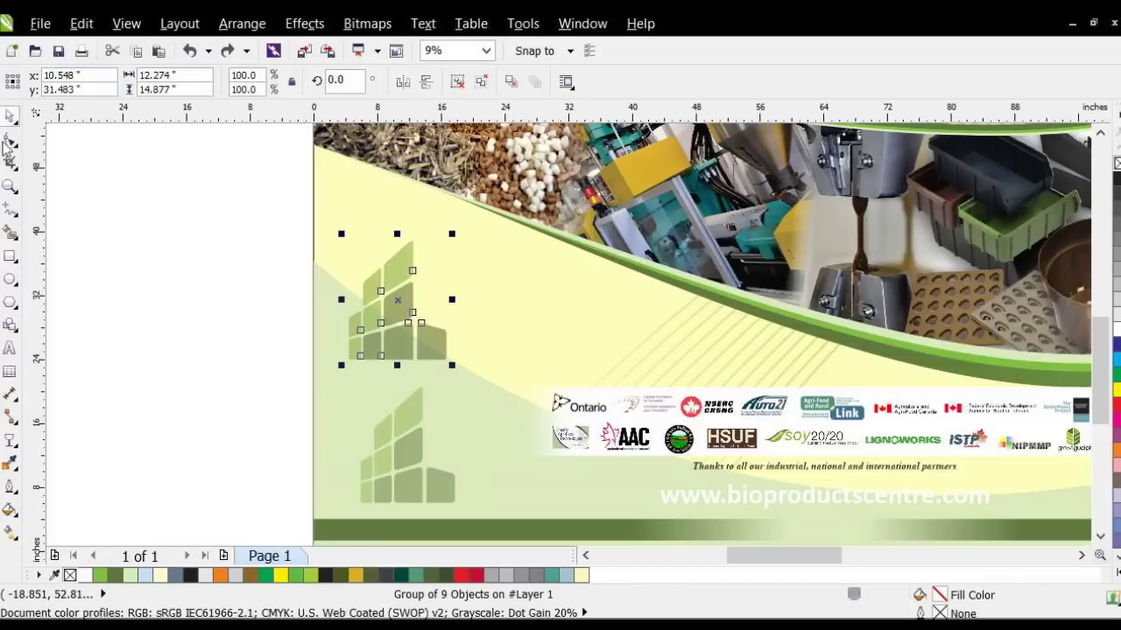
- Set the uniform transparency of the grouped building symbol to 67 and deselect it
{"action": "left_click", "coordinate": [10, 441]}
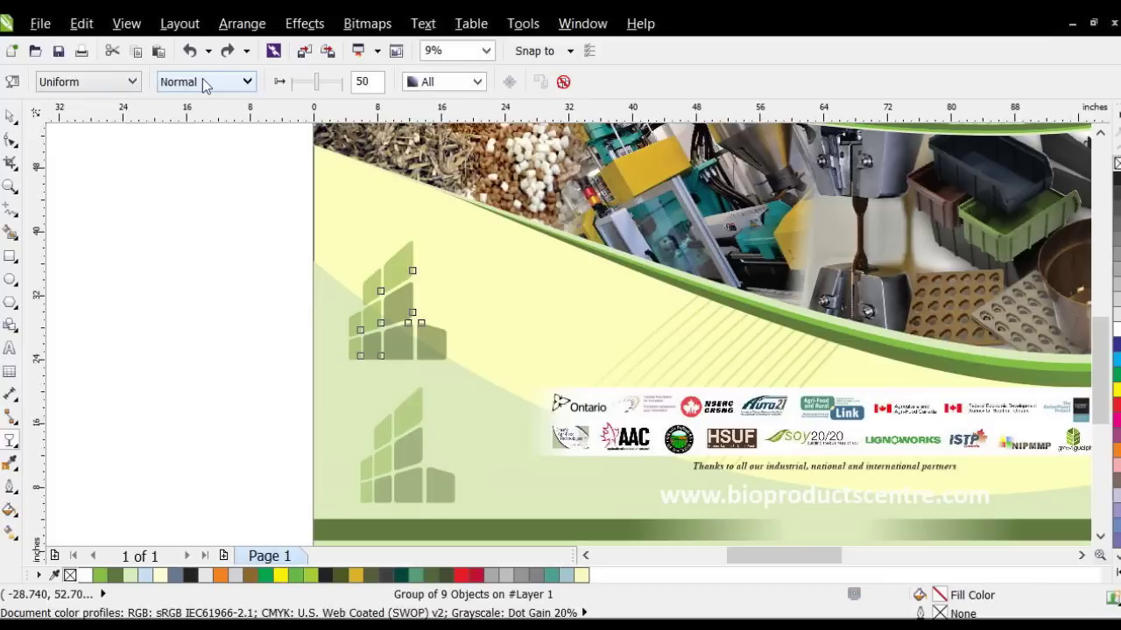
{"action": "left_click_drag", "start_coordinate": [317, 87], "coordinate": [339, 90]}
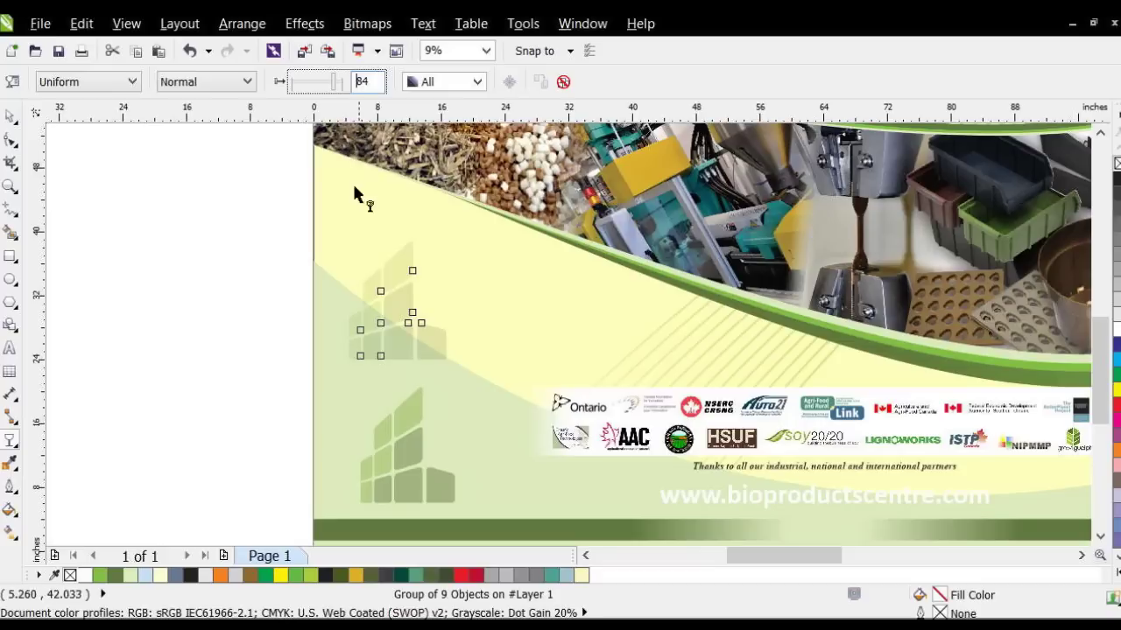
{"action": "left_click_drag", "start_coordinate": [336, 83], "coordinate": [328, 90]}
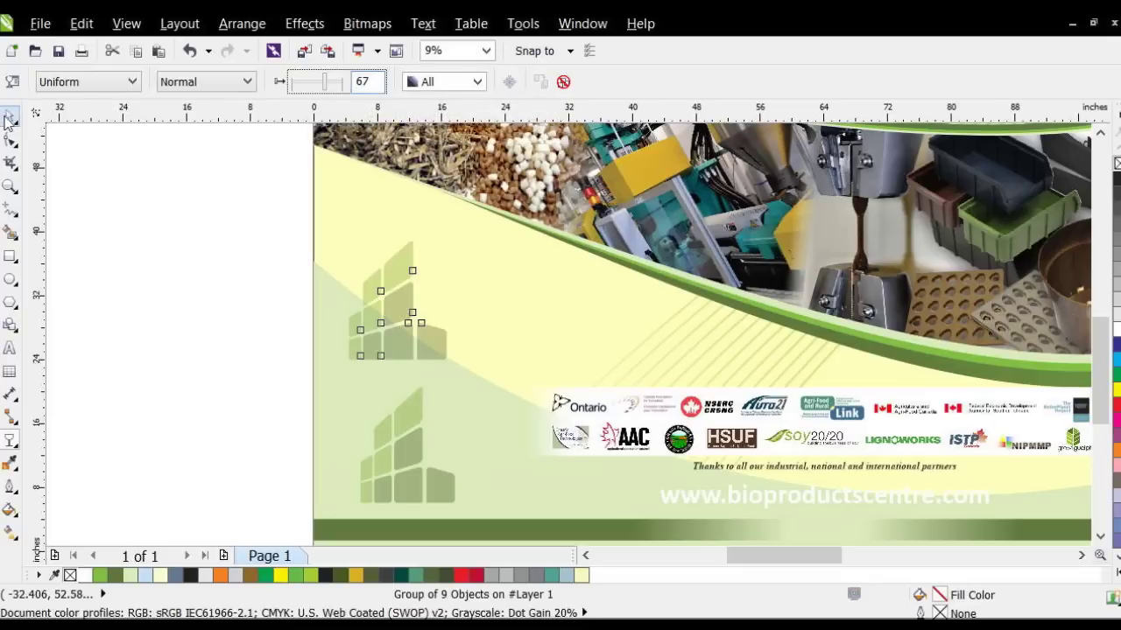
{"action": "left_click", "coordinate": [8, 116]}
{"action": "left_click", "coordinate": [190, 237]}
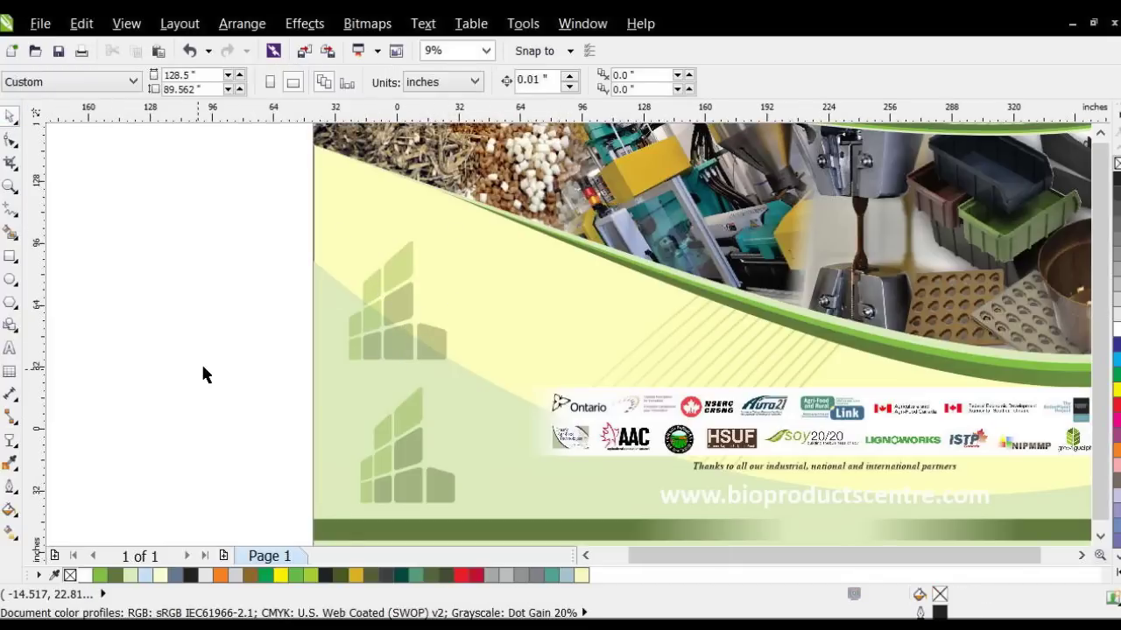
- Pull the pale green curved shape off the upper edge of the finished banner to expose the background, and undo the move
{"action": "key", "text": "F4"}
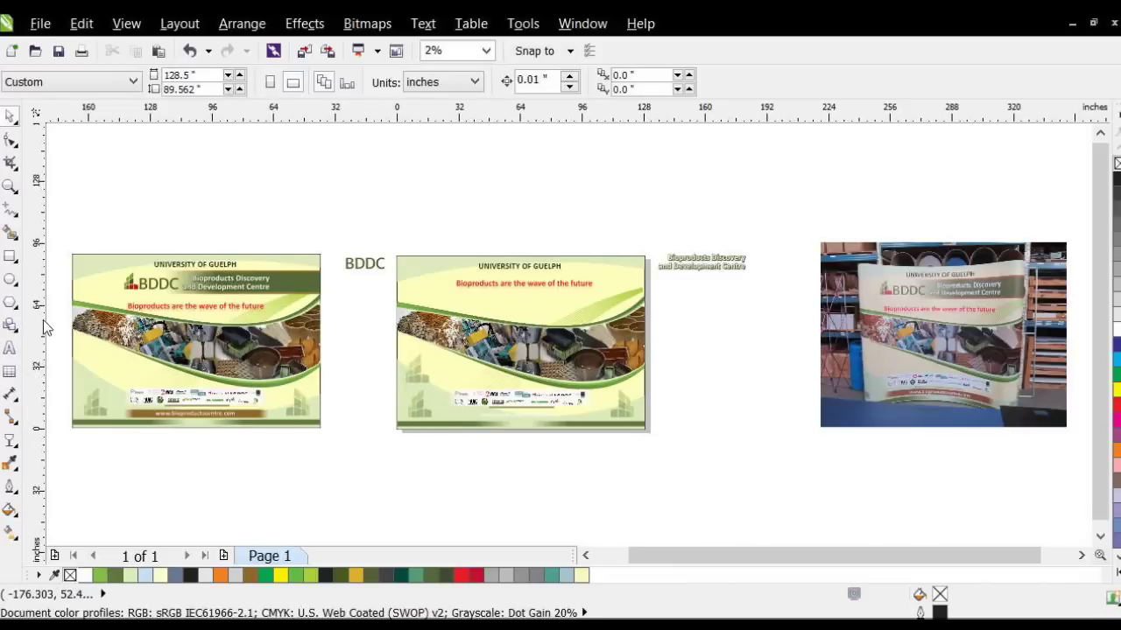
{"action": "left_click", "coordinate": [10, 186]}
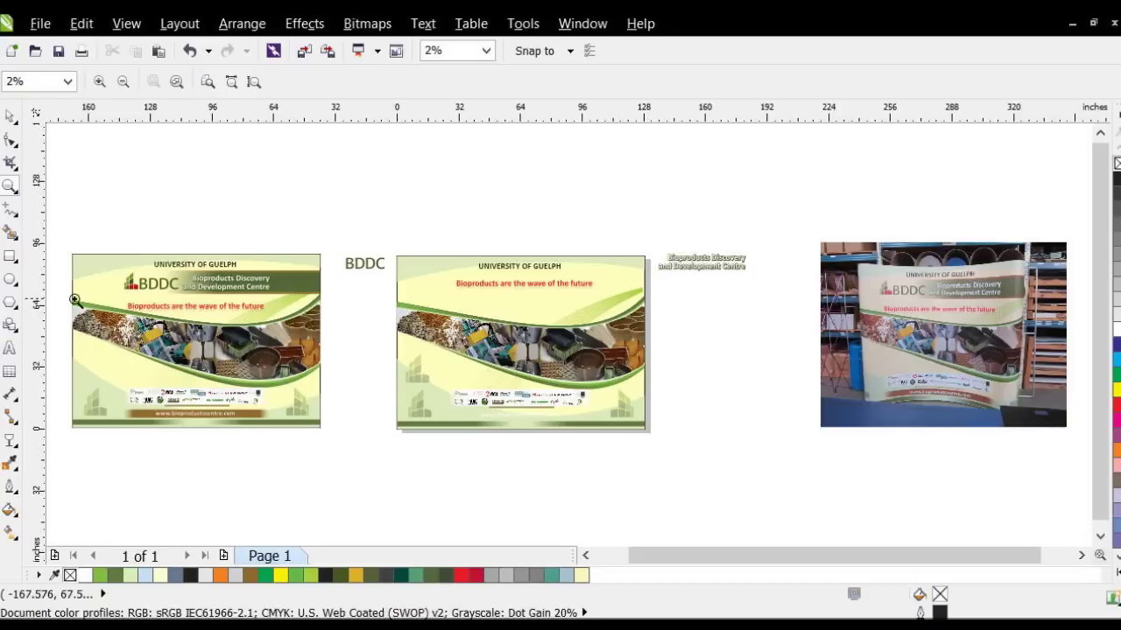
{"action": "left_click_drag", "start_coordinate": [64, 244], "coordinate": [356, 335]}
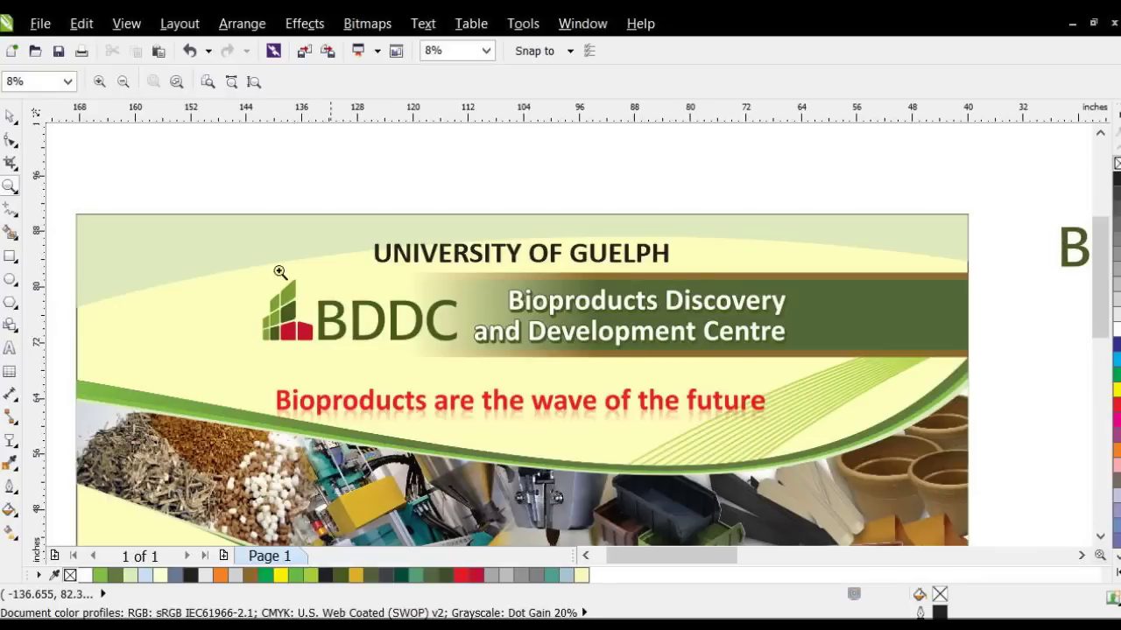
{"action": "key", "text": "space"}
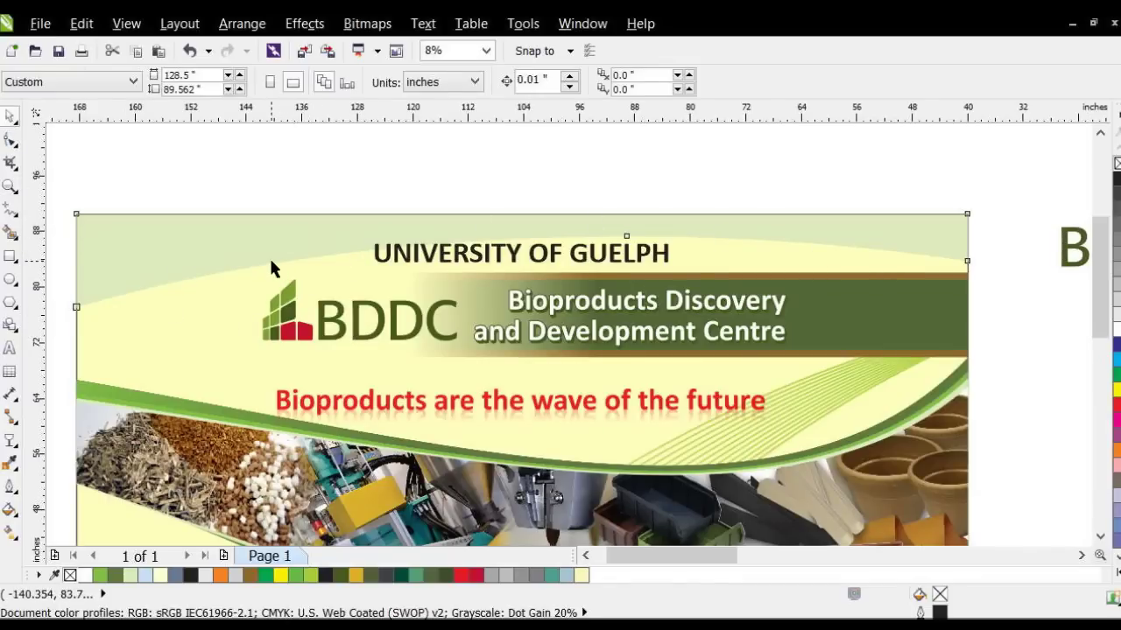
{"action": "left_click", "coordinate": [270, 261]}
{"action": "left_click_drag", "start_coordinate": [261, 242], "coordinate": [349, 169]}
{"action": "left_click", "coordinate": [204, 261]}
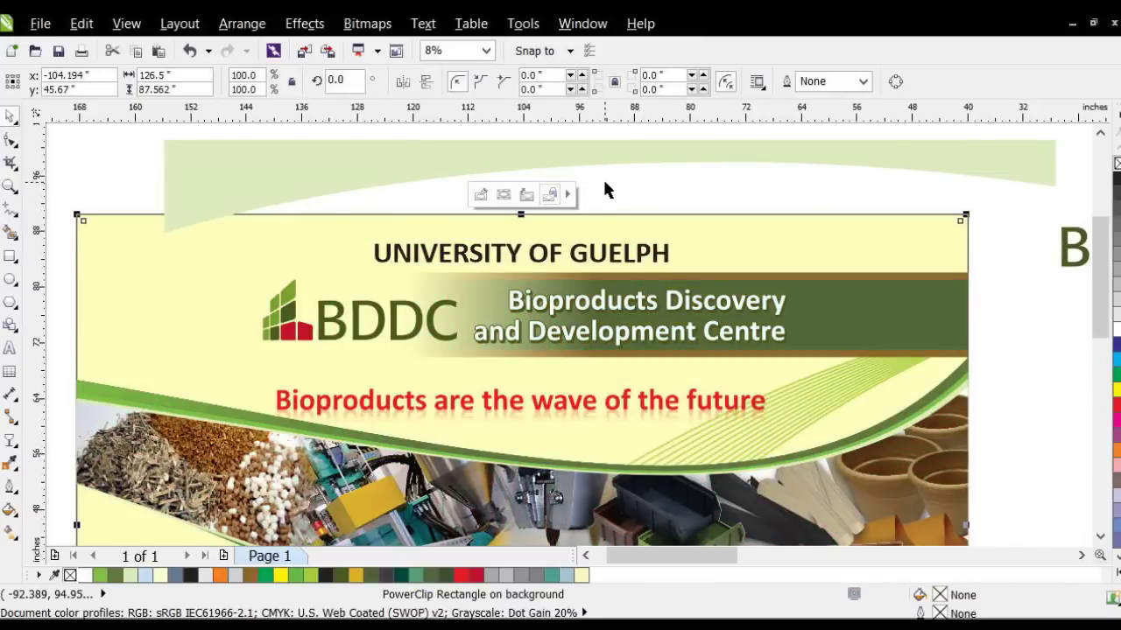
{"action": "key", "text": "ctrl+z"}
{"action": "left_click", "coordinate": [138, 159]}
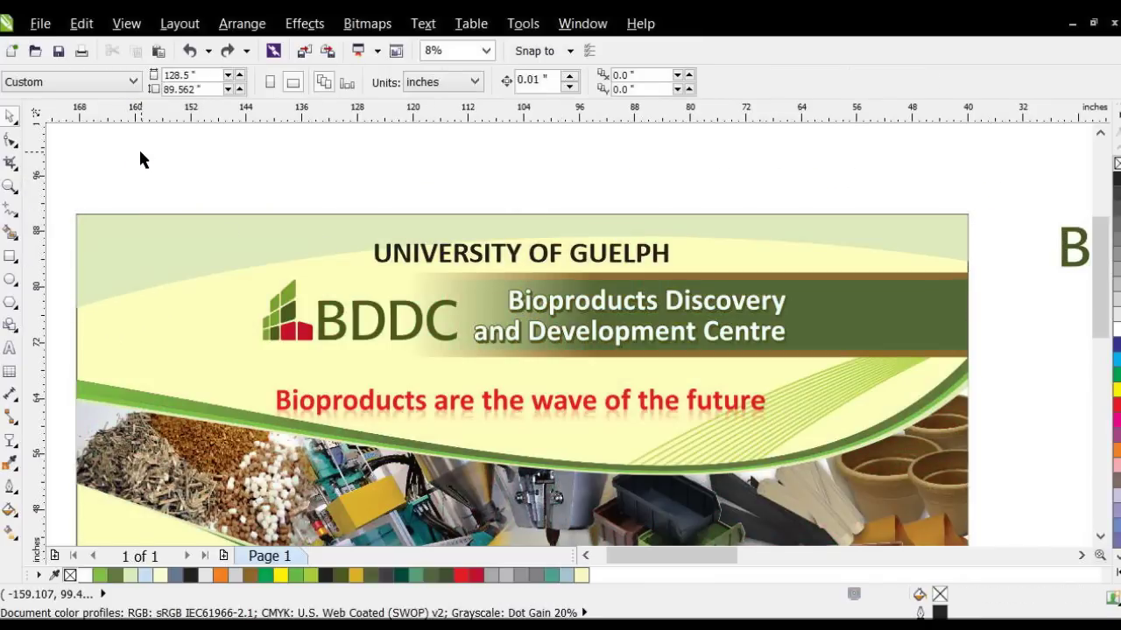
- Duplicate the unfinished banner's PowerClip rectangle, move the copy to the empty area beyond the finished banner, and delete it
{"action": "scroll", "coordinate": [148, 151], "scroll_direction": "down", "scroll_amount": 1}
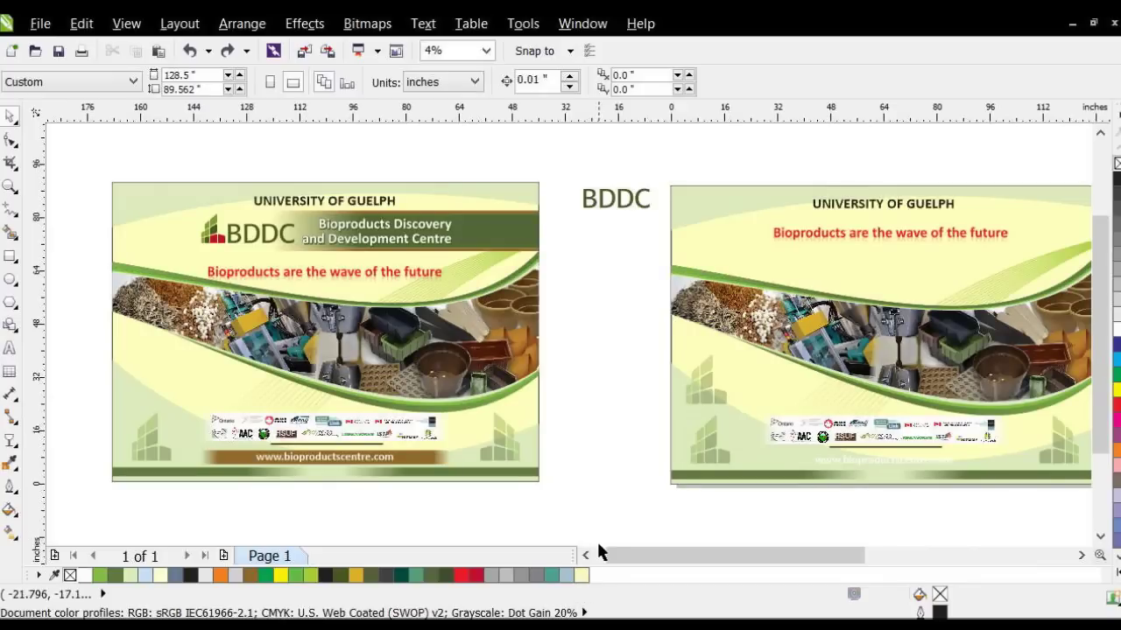
{"action": "left_click", "coordinate": [697, 263]}
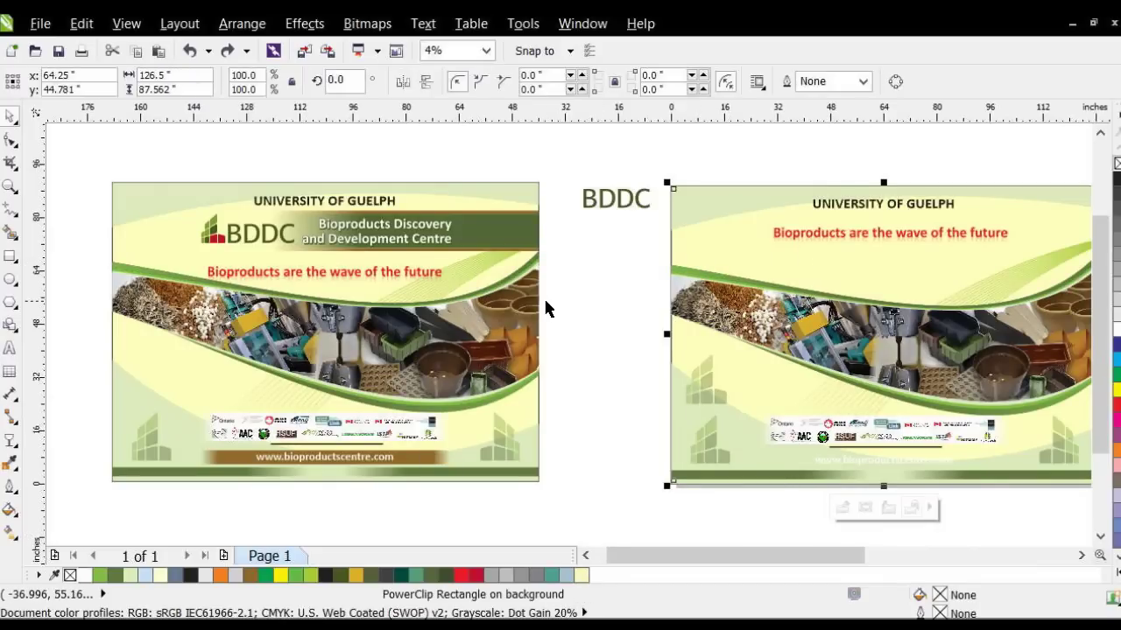
{"action": "left_click", "coordinate": [551, 350]}
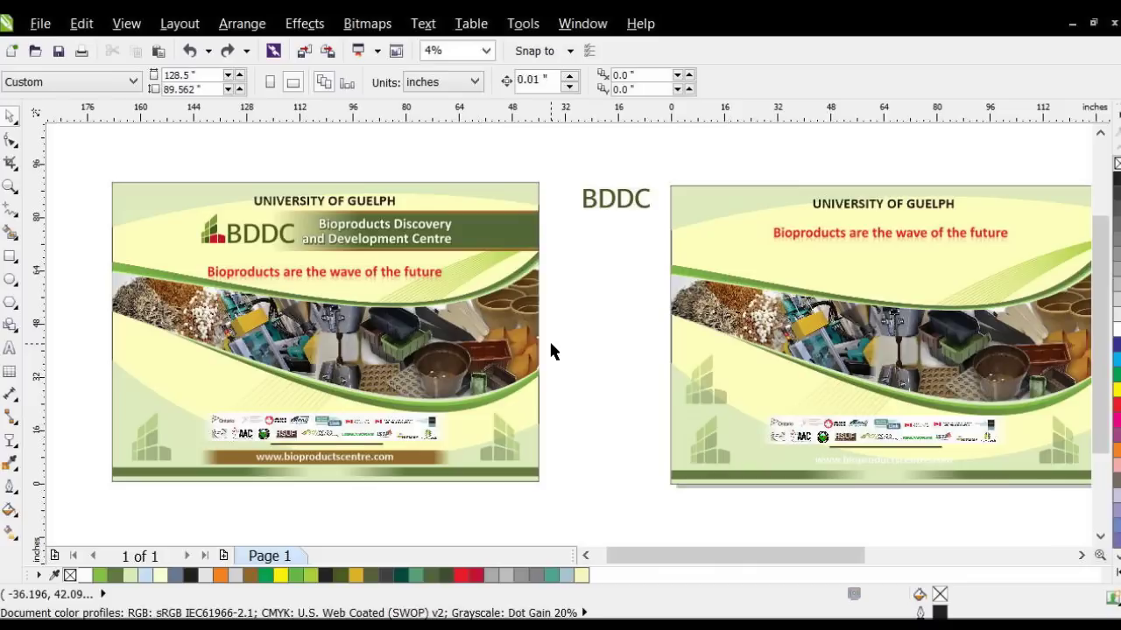
{"action": "scroll", "coordinate": [547, 345], "scroll_direction": "down", "scroll_amount": 1}
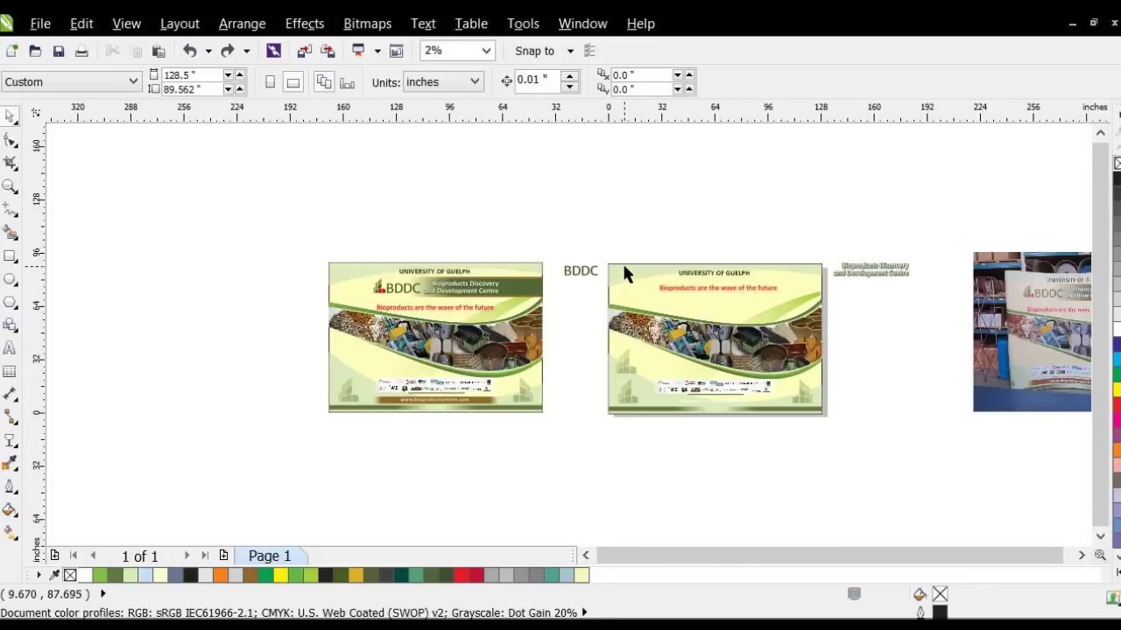
{"action": "left_click", "coordinate": [624, 267]}
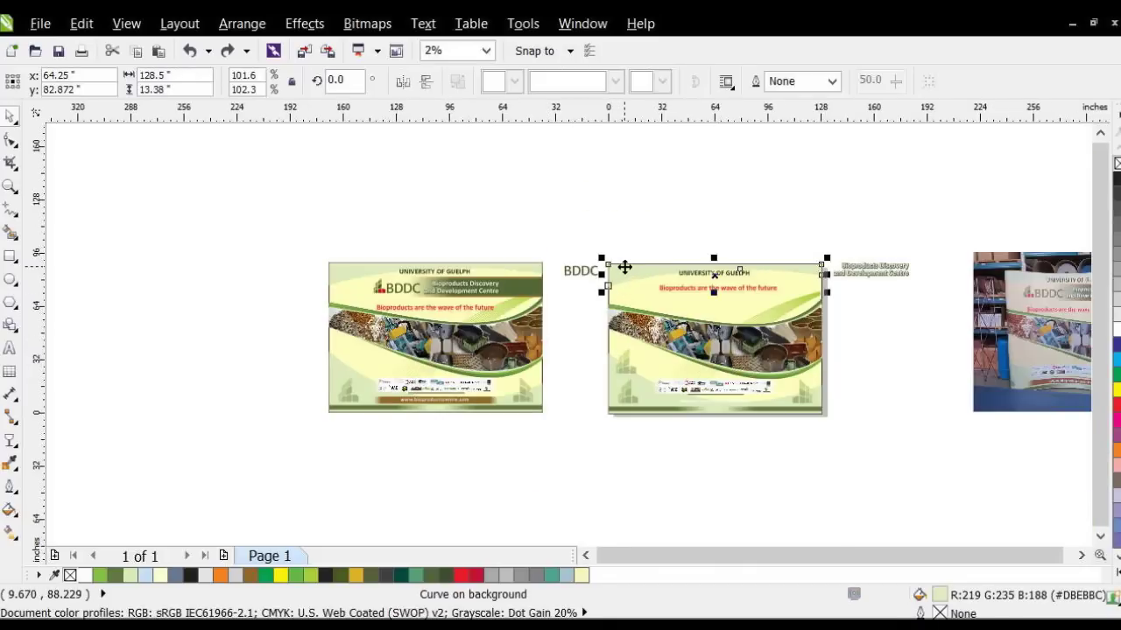
{"action": "left_click", "coordinate": [659, 293]}
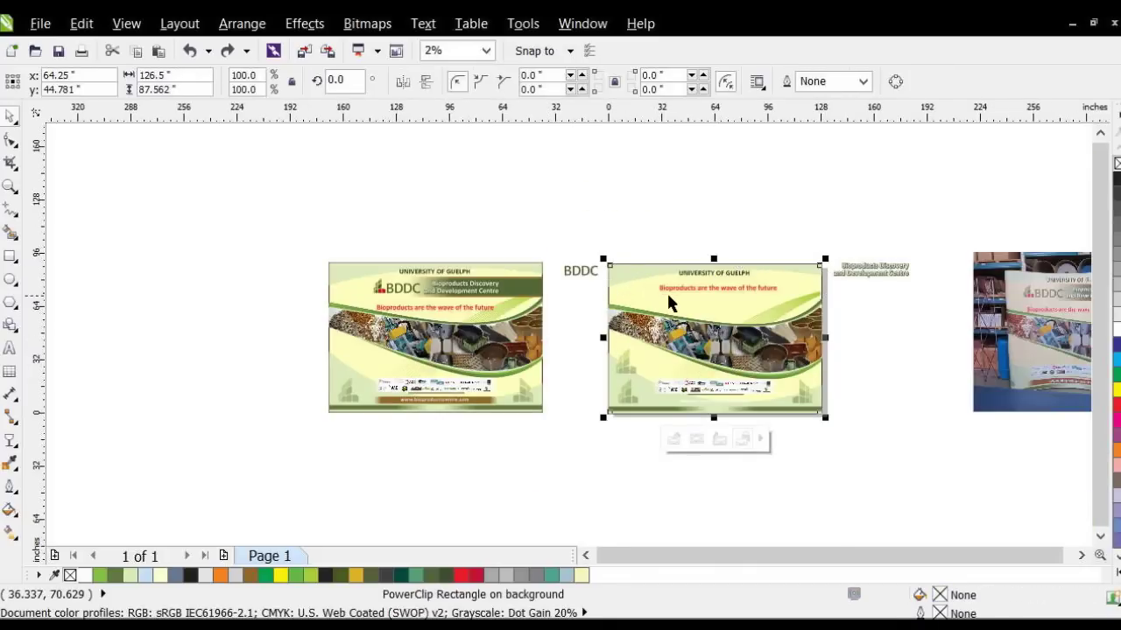
{"action": "key", "text": "plus"}
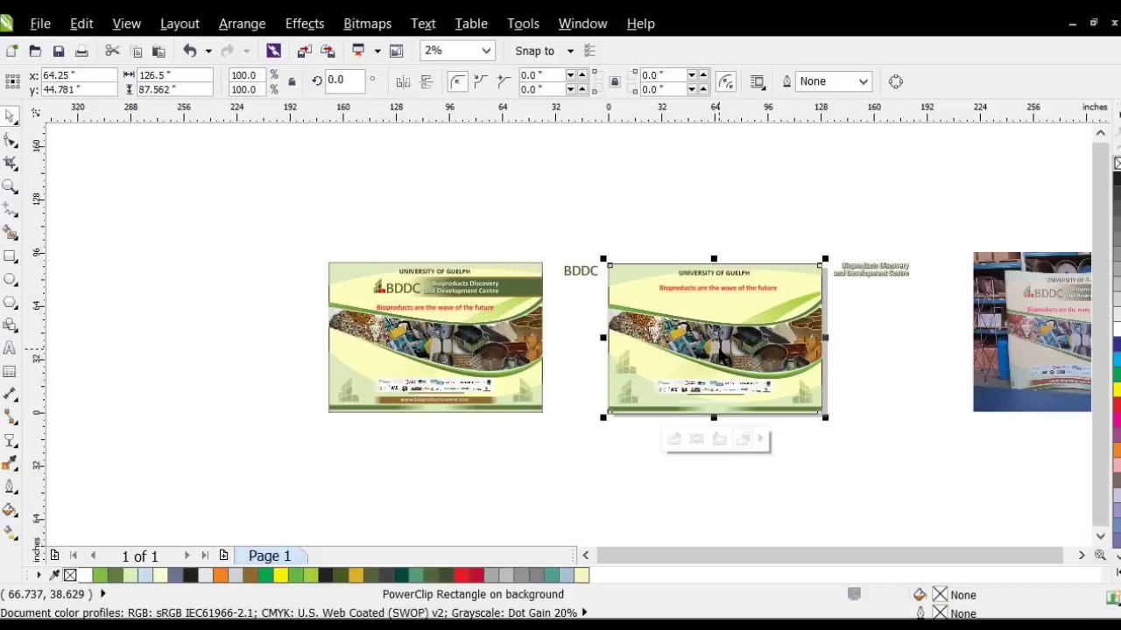
{"action": "left_click_drag", "start_coordinate": [716, 341], "coordinate": [99, 299]}
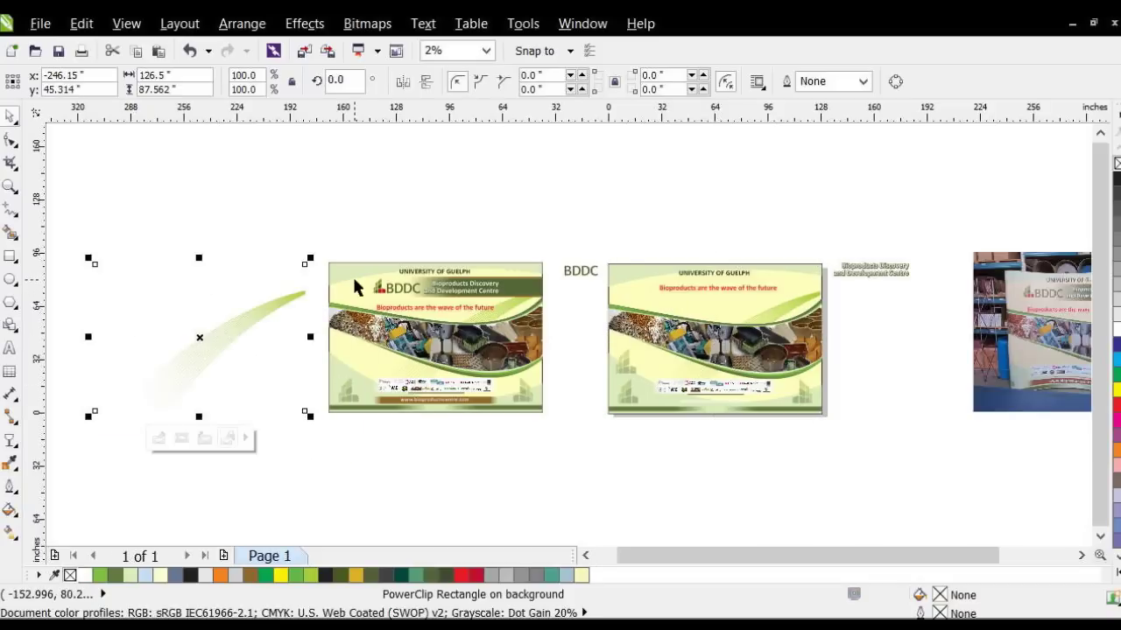
{"action": "key", "text": "Delete"}
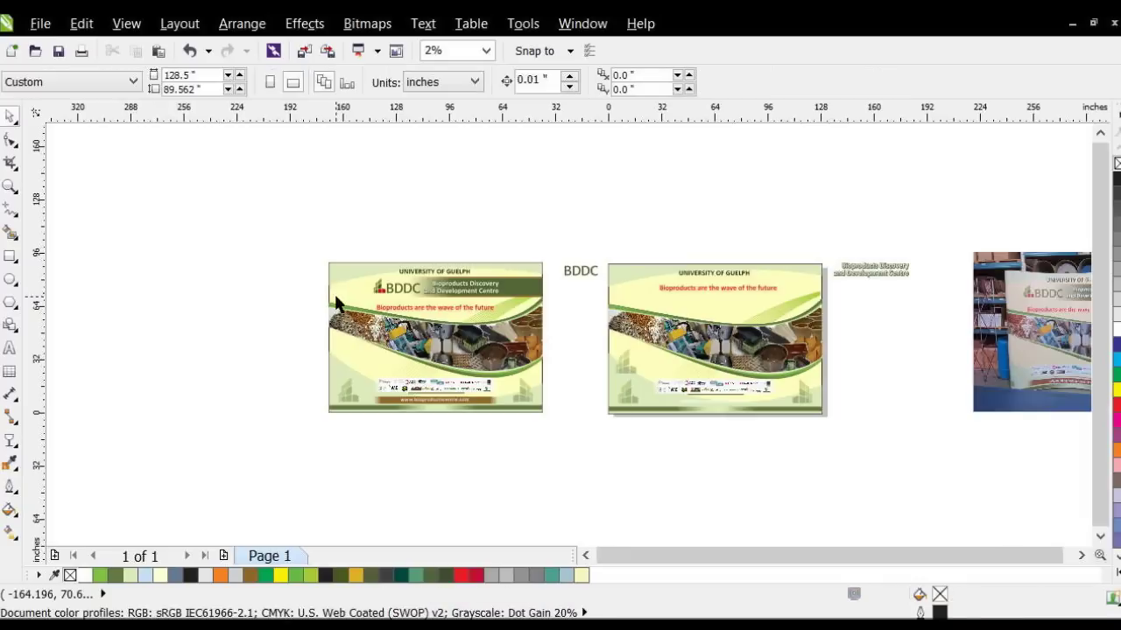
- Draw a 128.5 by 89.562 inch rectangle over the finished banner and move it to the empty area beside it
{"action": "left_click", "coordinate": [11, 259]}
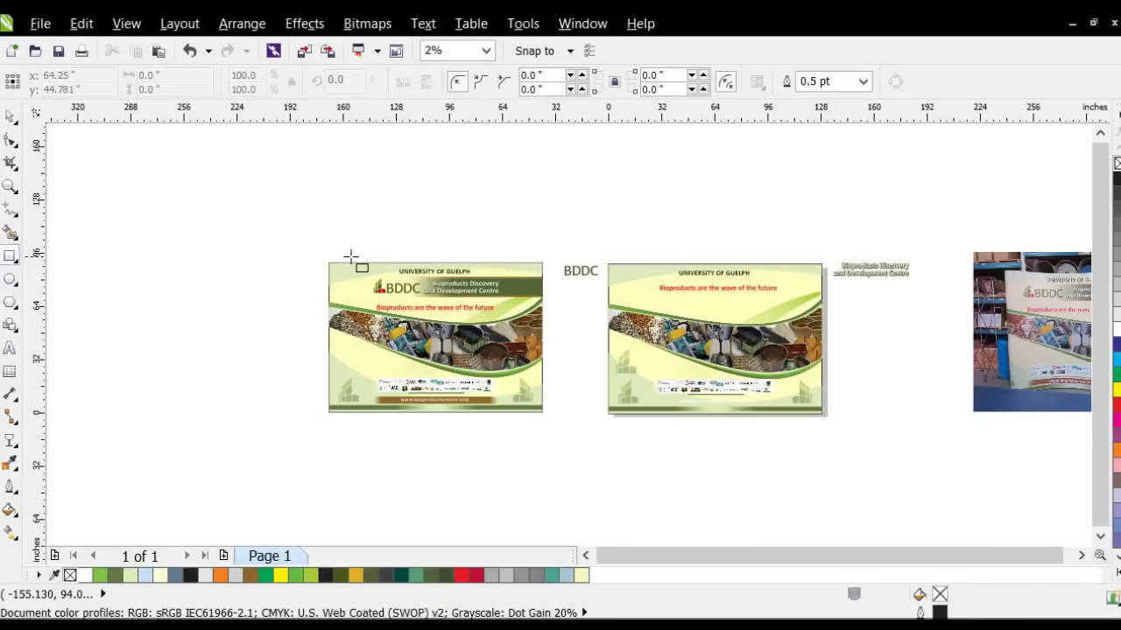
{"action": "left_click_drag", "start_coordinate": [330, 257], "coordinate": [541, 412]}
{"action": "left_click", "coordinate": [11, 116]}
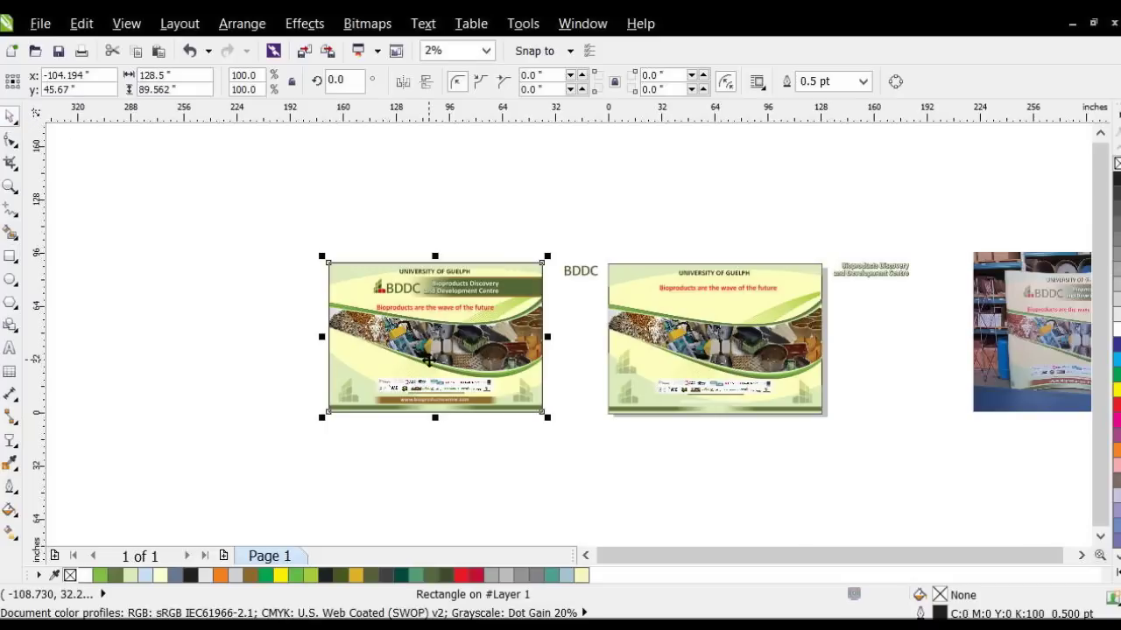
{"action": "left_click_drag", "start_coordinate": [438, 340], "coordinate": [207, 335]}
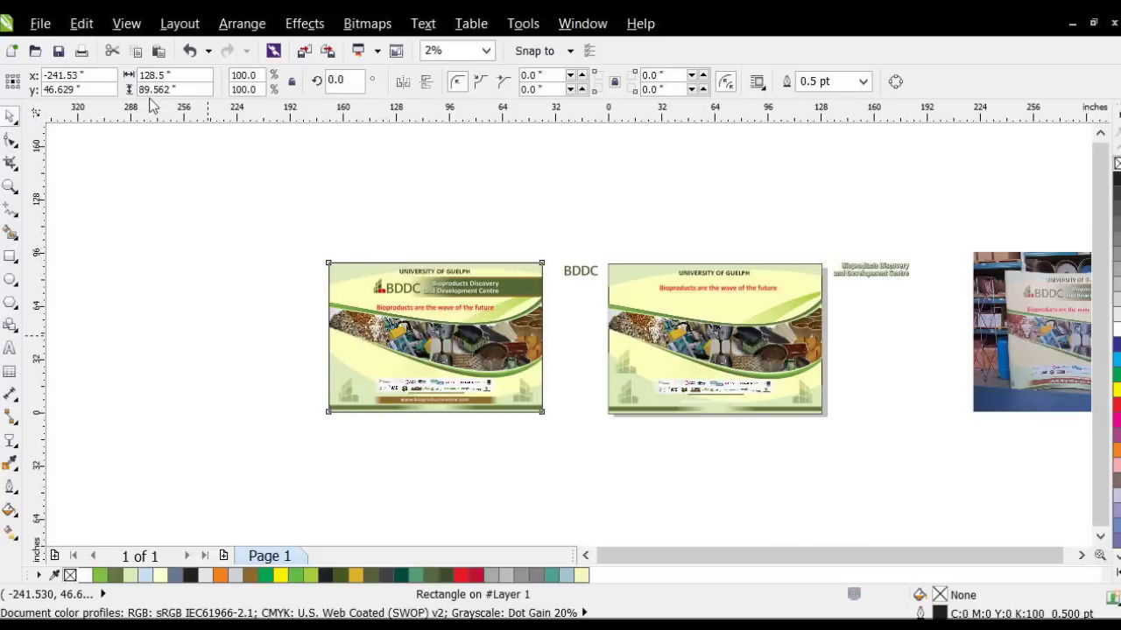
{"action": "left_click", "coordinate": [146, 221]}
- Sample the pale yellow background colour from the finished banner and fill the new rectangle with it
{"action": "left_click", "coordinate": [10, 186]}
{"action": "left_click_drag", "start_coordinate": [94, 257], "coordinate": [566, 432]}
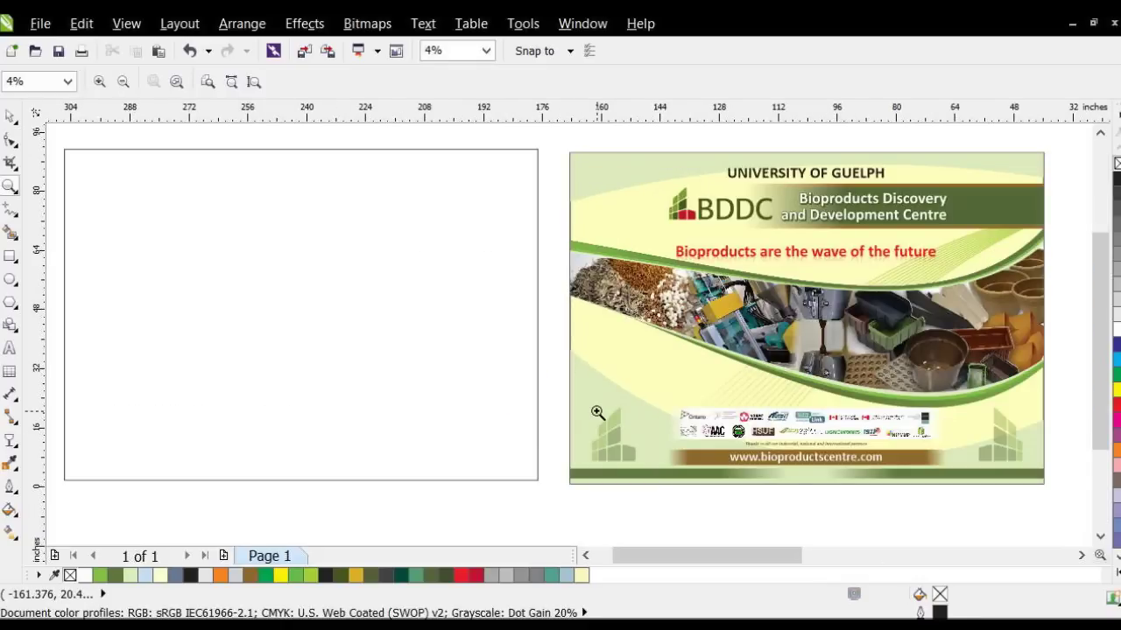
{"action": "left_click", "coordinate": [10, 116]}
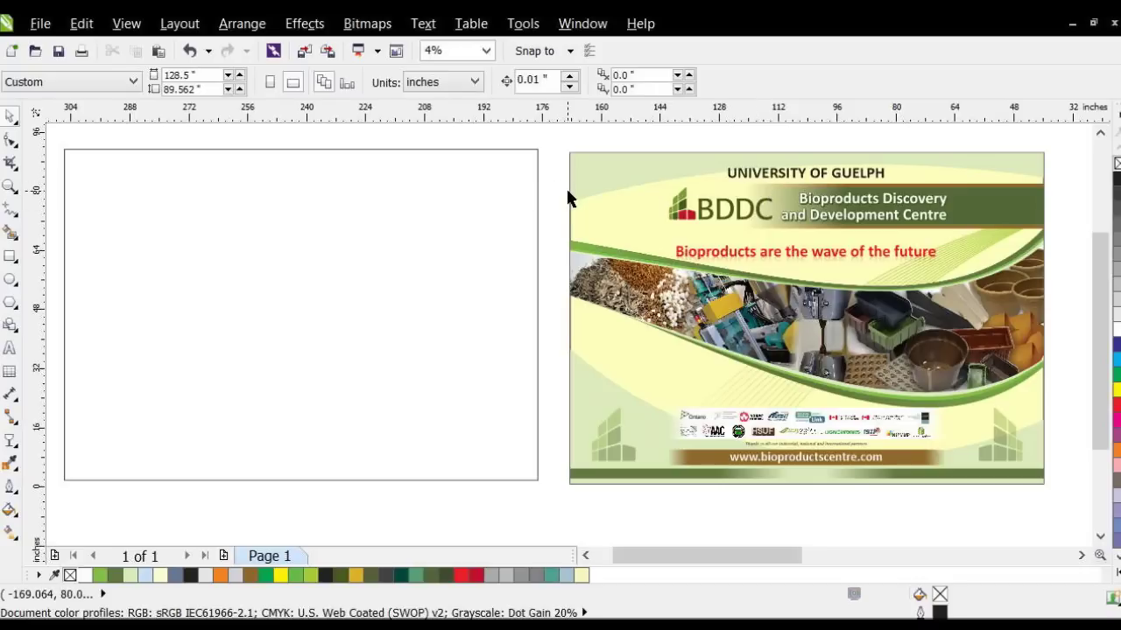
{"action": "left_click", "coordinate": [11, 464]}
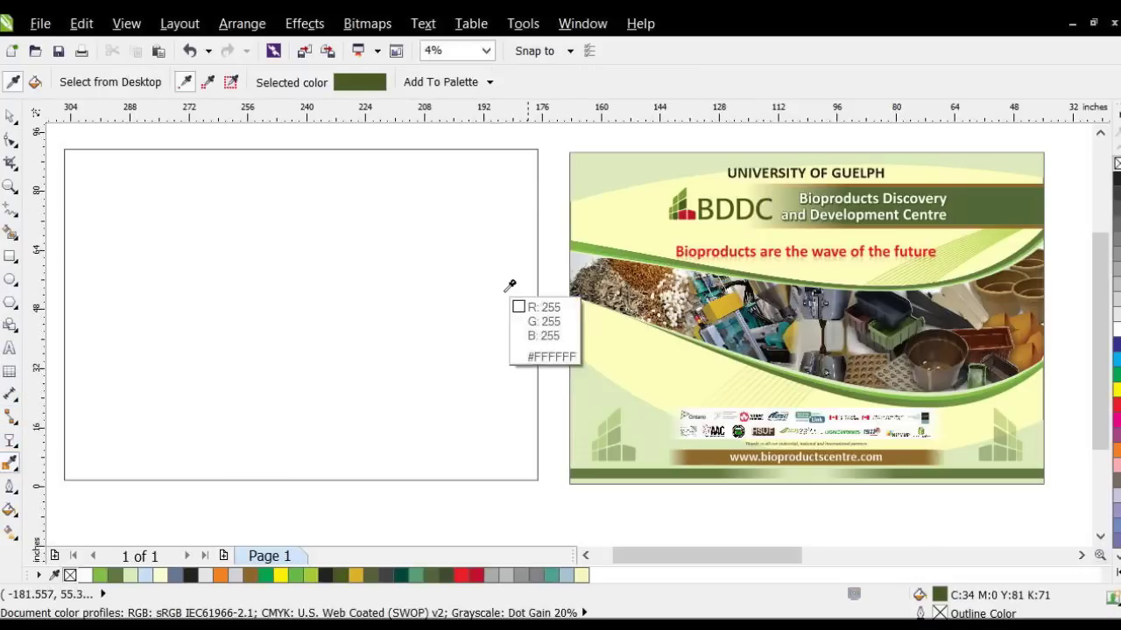
{"action": "left_click", "coordinate": [605, 237]}
{"action": "left_click", "coordinate": [530, 240]}
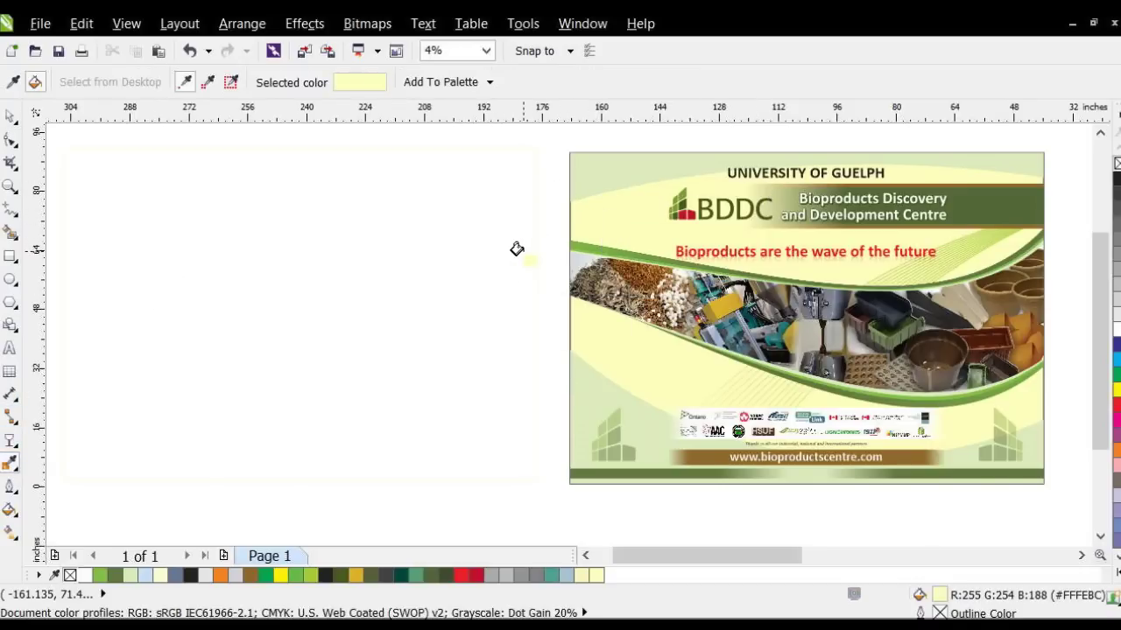
{"action": "key", "text": "ctrl+z"}
{"action": "left_click", "coordinate": [499, 259]}
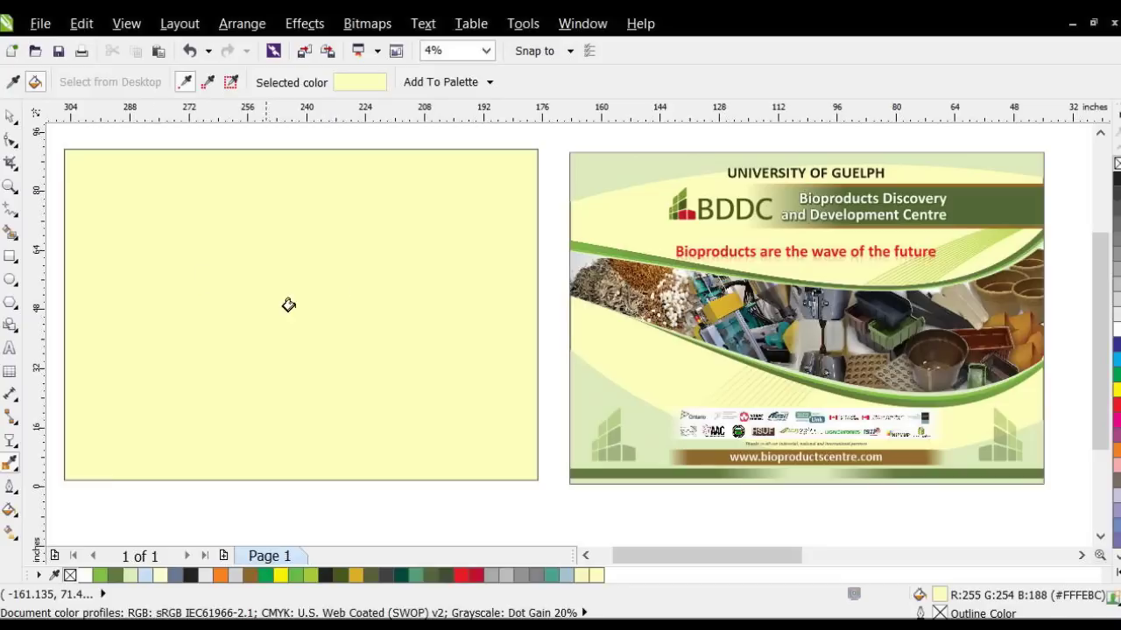
{"action": "left_click", "coordinate": [11, 116]}
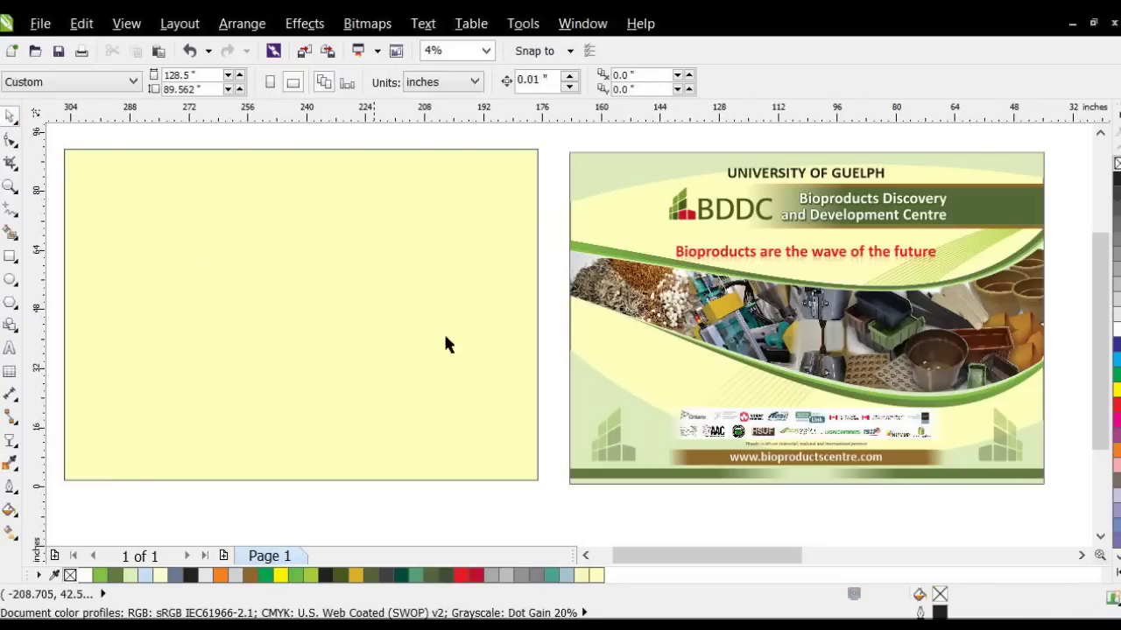
- Draw an ellipse about 136.5 inches wide across the yellow rectangle's upper part and flatten it to about 28.5 inches high
{"action": "left_click", "coordinate": [11, 278]}
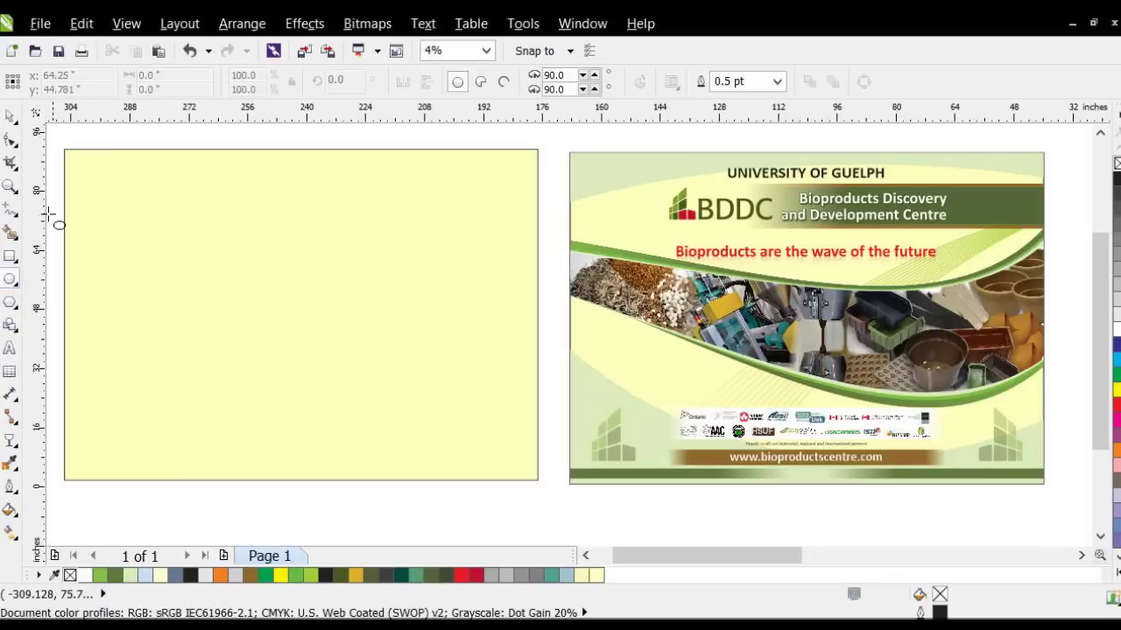
{"action": "mouse_move", "coordinate": [55, 192]}
{"action": "left_mouse_down"}
{"action": "mouse_move", "coordinate": [410, 201]}
{"action": "mouse_move", "coordinate": [538, 280]}
{"action": "mouse_move", "coordinate": [566, 326]}
{"action": "mouse_move", "coordinate": [557, 336]}
{"action": "left_mouse_up"}
{"action": "left_click", "coordinate": [10, 115]}
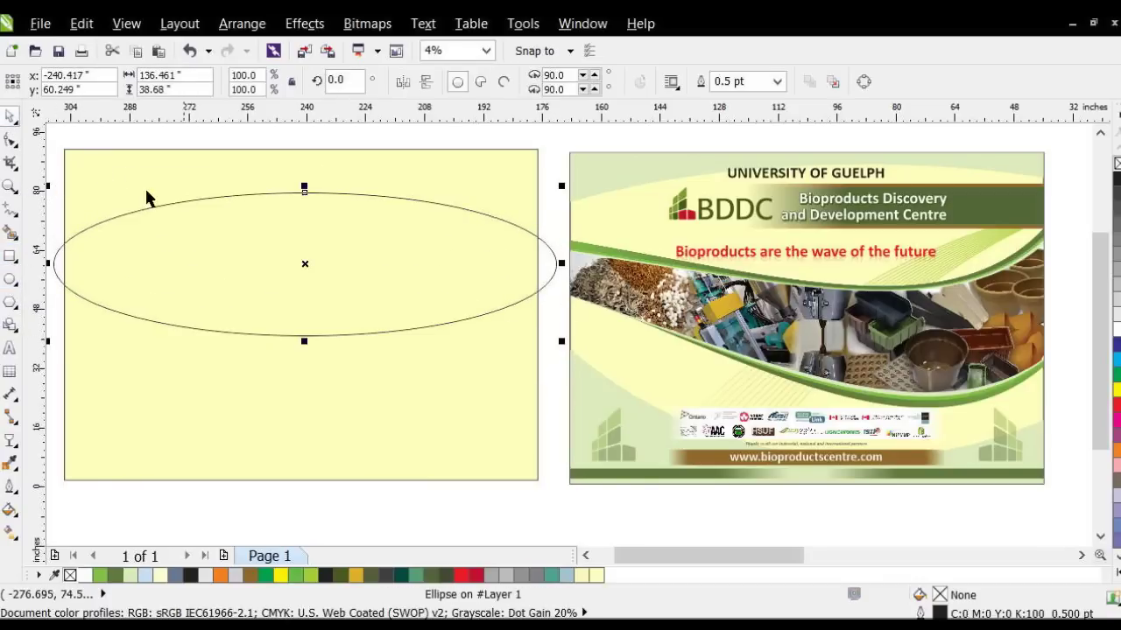
{"action": "left_click_drag", "start_coordinate": [305, 263], "coordinate": [299, 235]}
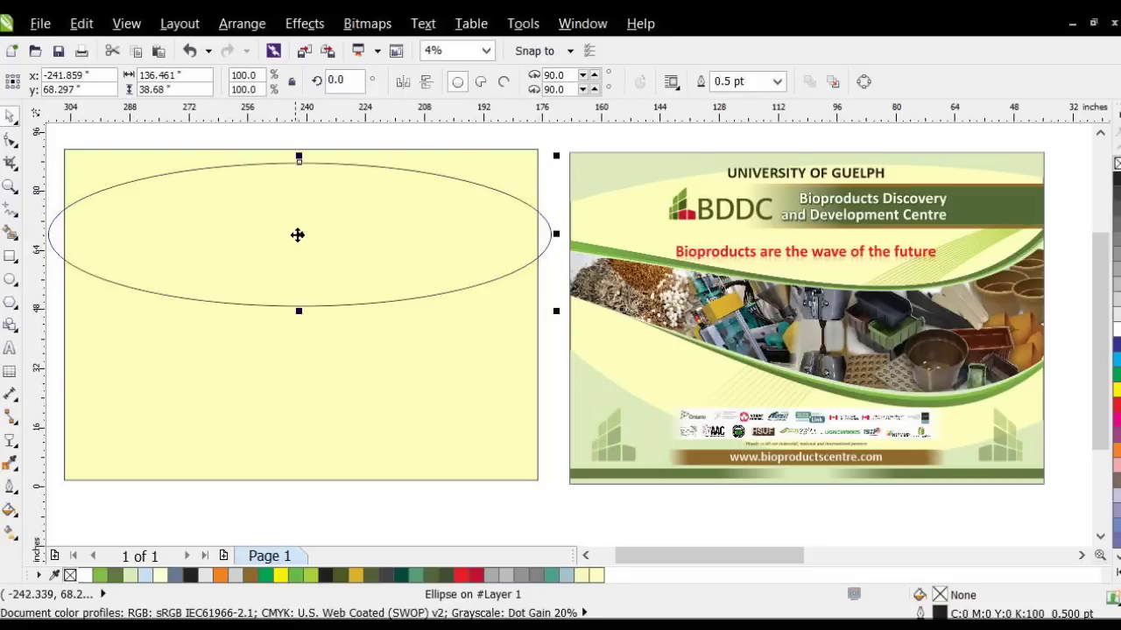
{"action": "left_click_drag", "start_coordinate": [298, 311], "coordinate": [304, 286]}
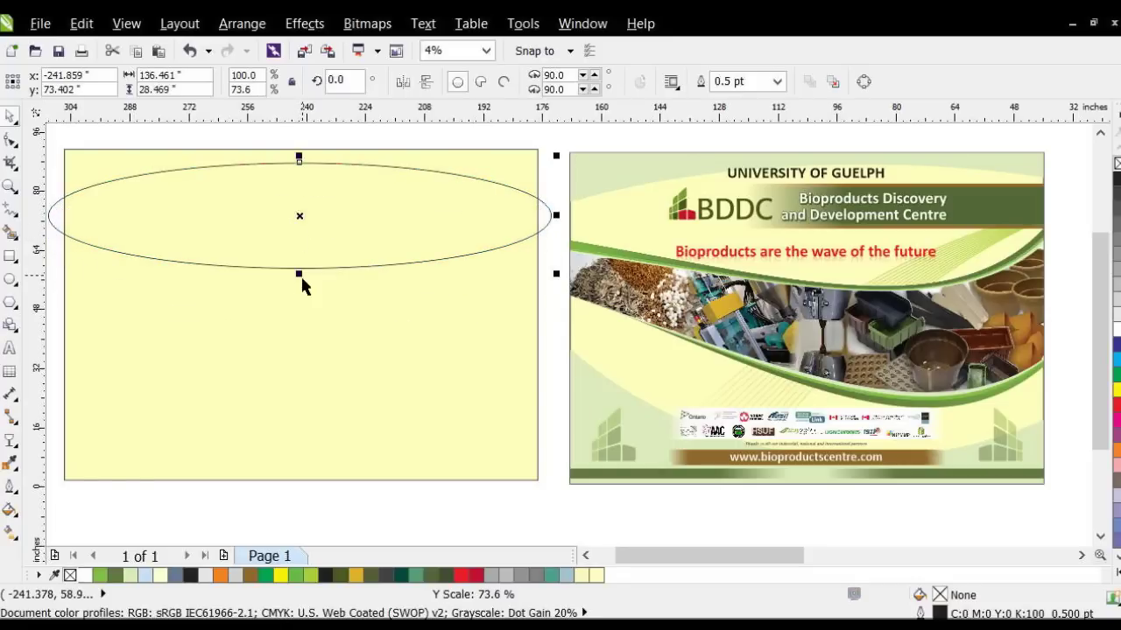
{"action": "left_click_drag", "start_coordinate": [300, 216], "coordinate": [298, 225]}
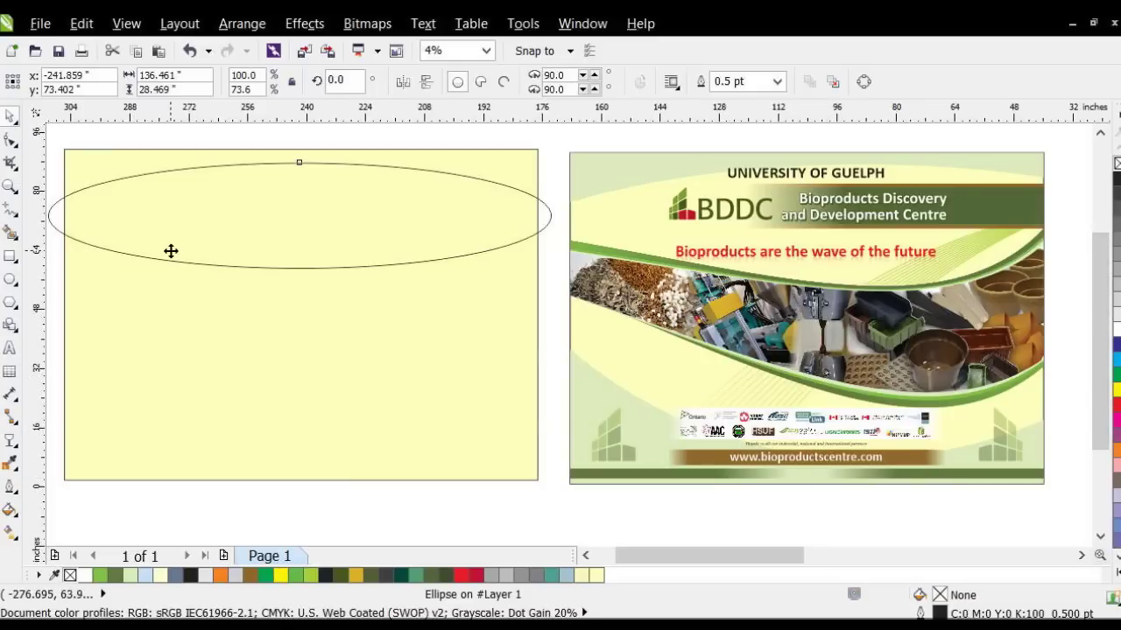
{"action": "left_click", "coordinate": [563, 283]}
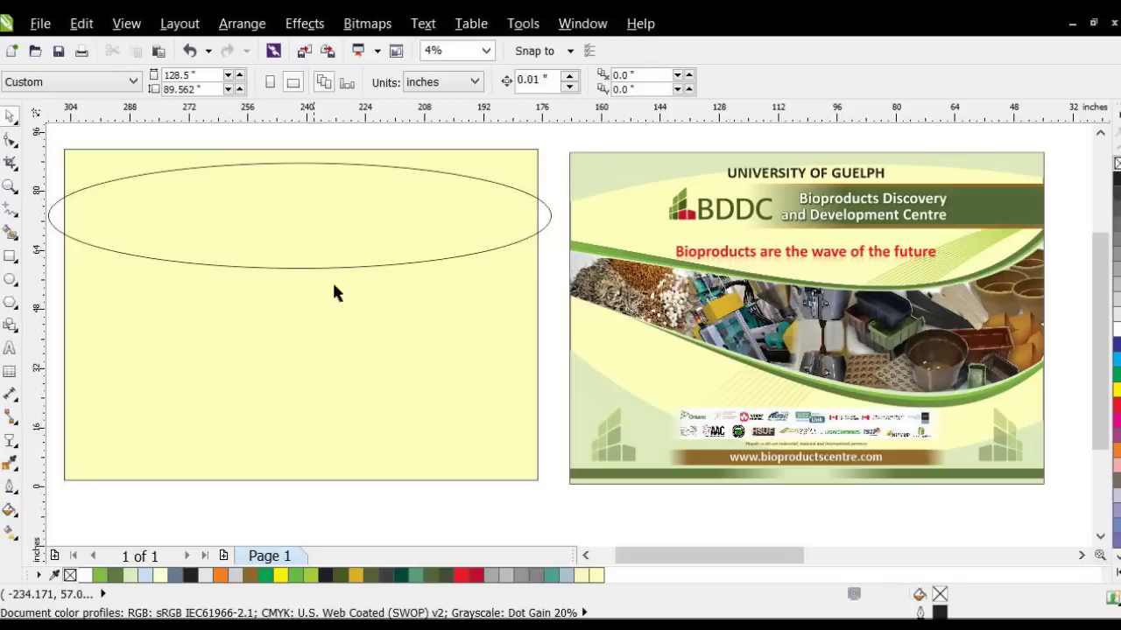
- Duplicate the ellipse about 38 inches straight down into the lower half of the yellow rectangle
{"action": "left_click", "coordinate": [282, 209]}
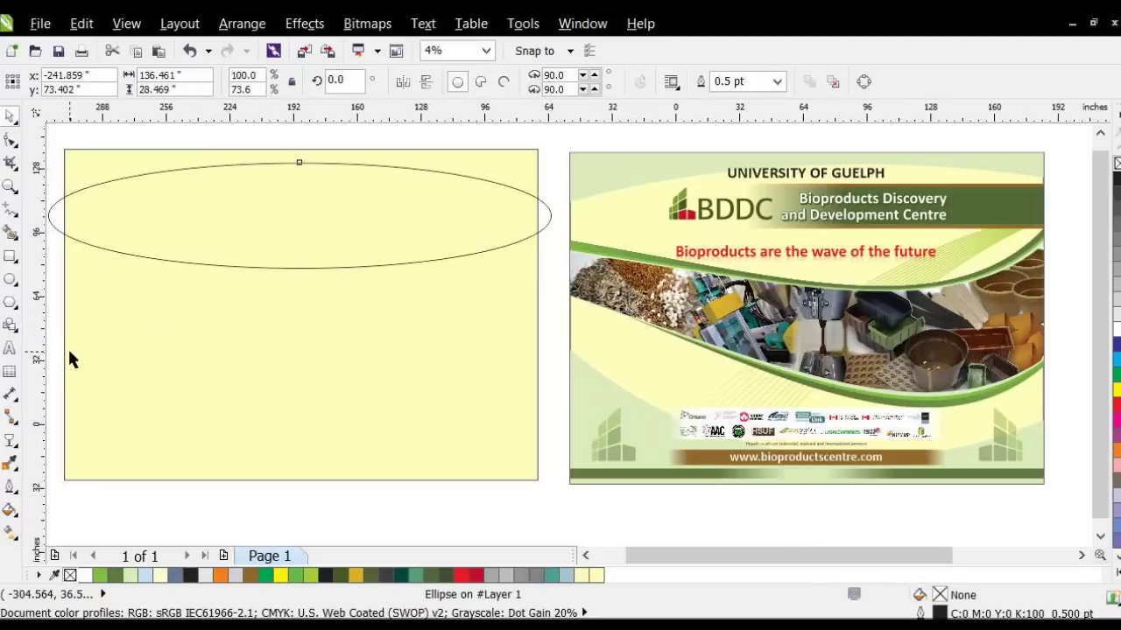
{"action": "scroll", "coordinate": [71, 346], "scroll_direction": "down", "scroll_amount": 1}
{"action": "left_click", "coordinate": [123, 220]}
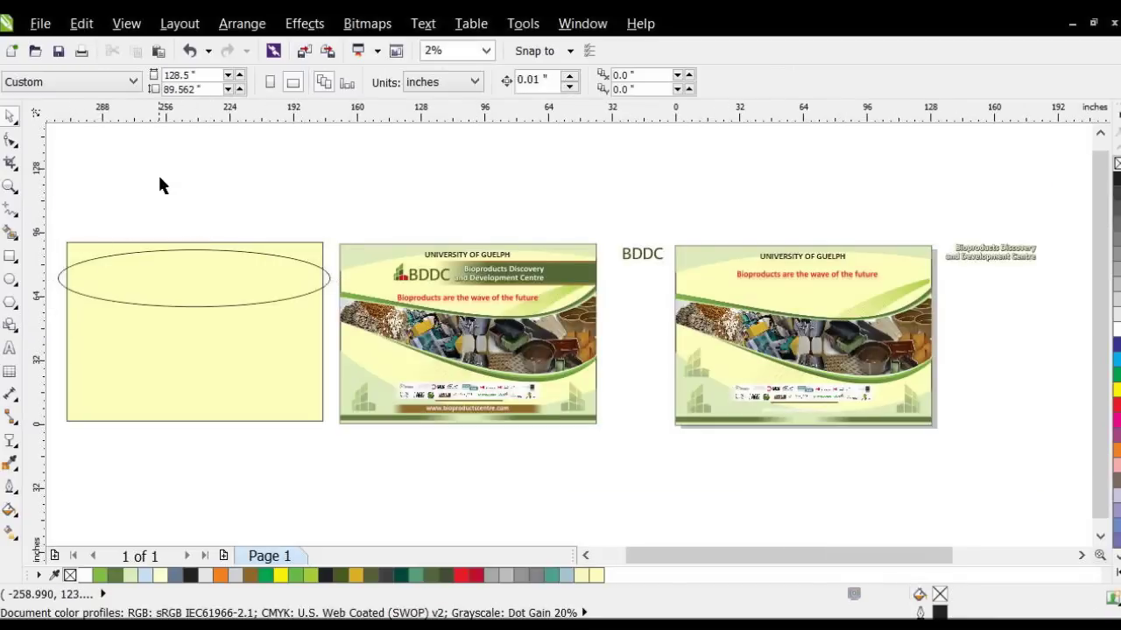
{"action": "left_click", "coordinate": [9, 185]}
{"action": "left_click_drag", "start_coordinate": [54, 230], "coordinate": [608, 441]}
{"action": "left_click", "coordinate": [9, 115]}
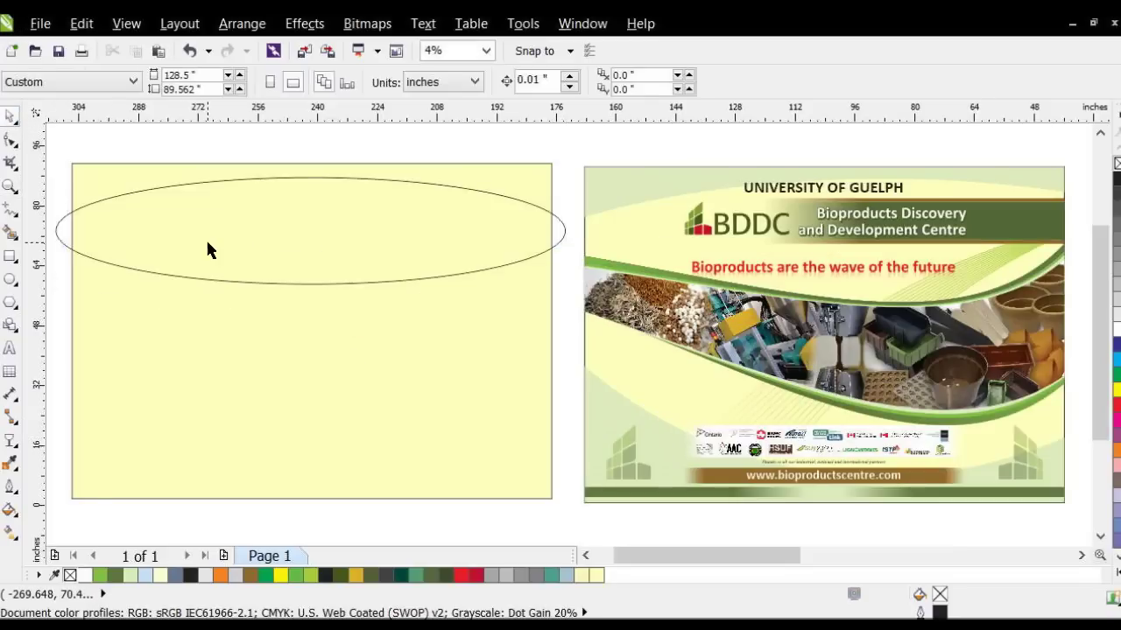
{"action": "left_click", "coordinate": [215, 242]}
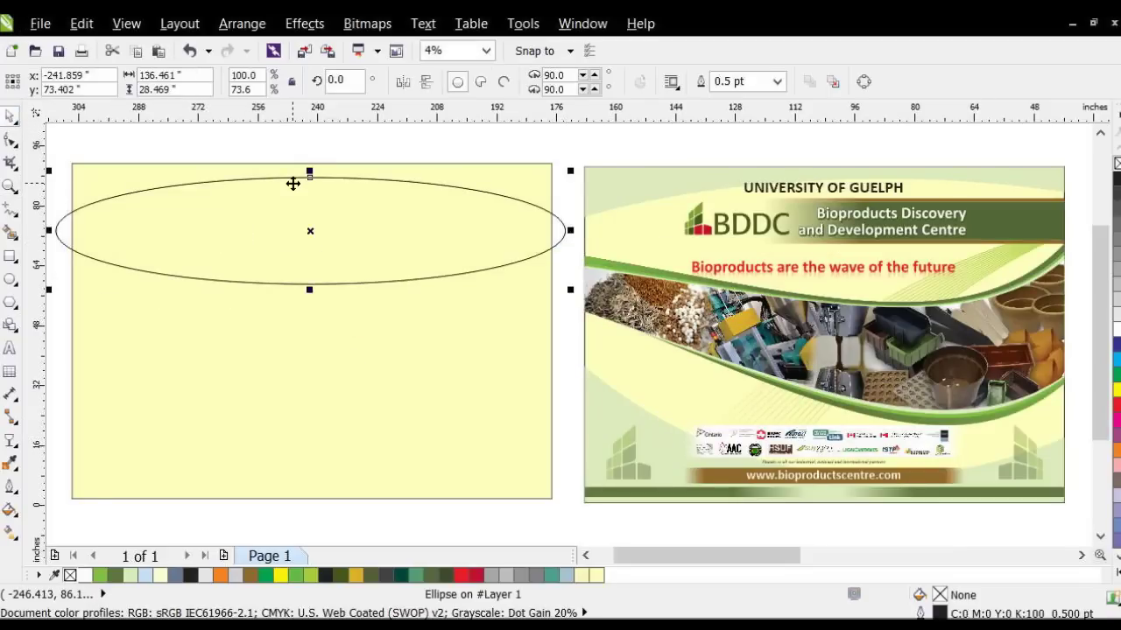
{"action": "left_click_drag", "start_coordinate": [317, 233], "coordinate": [302, 372]}
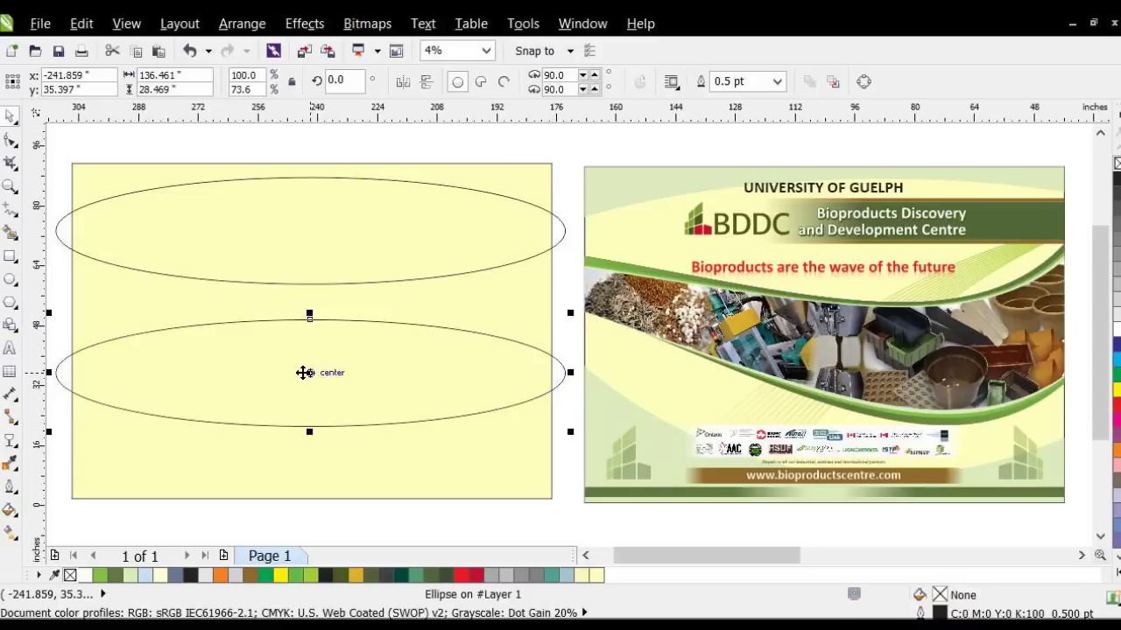
- Rotate the lower ellipse about 7 degrees clockwise and move it slightly down
{"action": "left_click", "coordinate": [454, 398]}
{"action": "left_click_drag", "start_coordinate": [570, 313], "coordinate": [573, 347]}
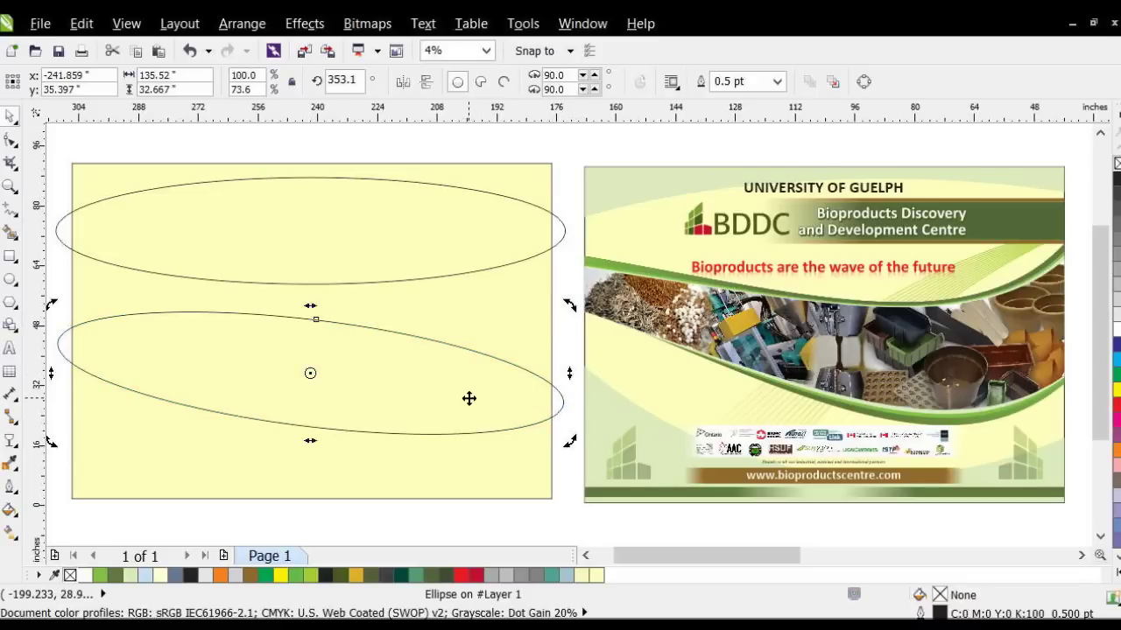
{"action": "left_click_drag", "start_coordinate": [464, 401], "coordinate": [468, 414]}
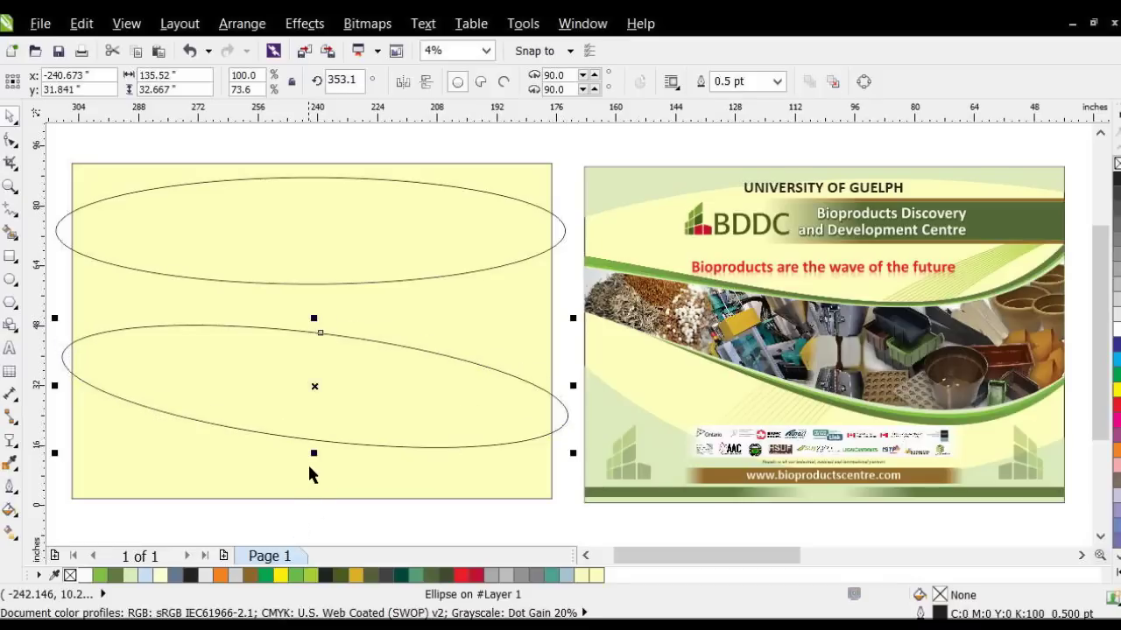
- Stretch the tilted ellipse downward to about 39.6 inches high and adjust its position and slant so it overhangs both rectangle sides
{"action": "left_click_drag", "start_coordinate": [316, 451], "coordinate": [317, 479]}
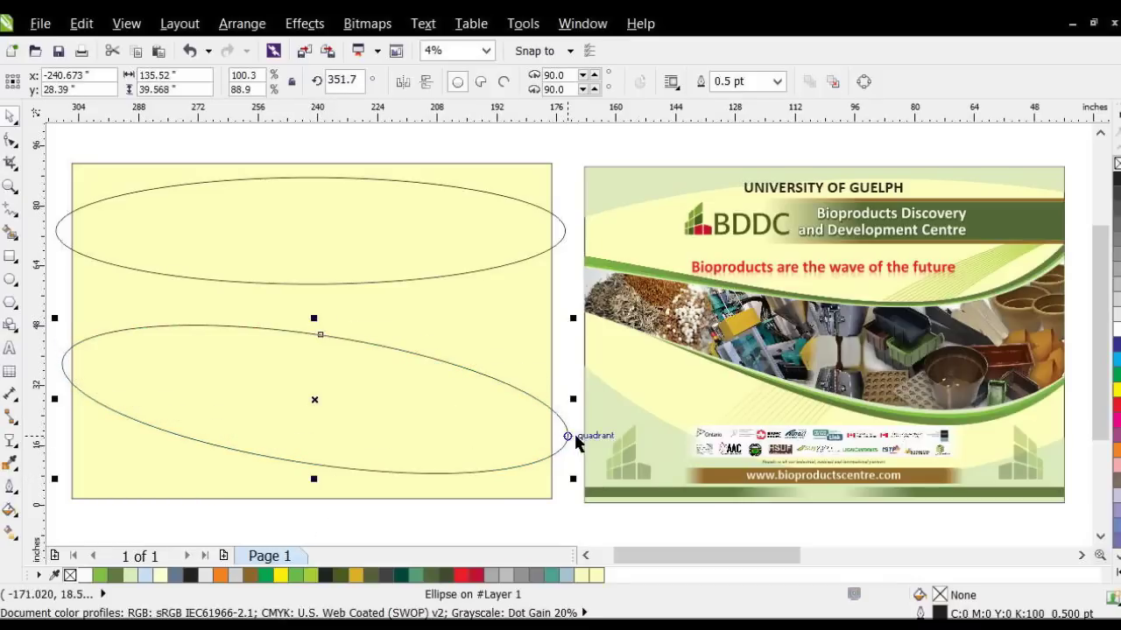
{"action": "left_click_drag", "start_coordinate": [560, 434], "coordinate": [551, 438]}
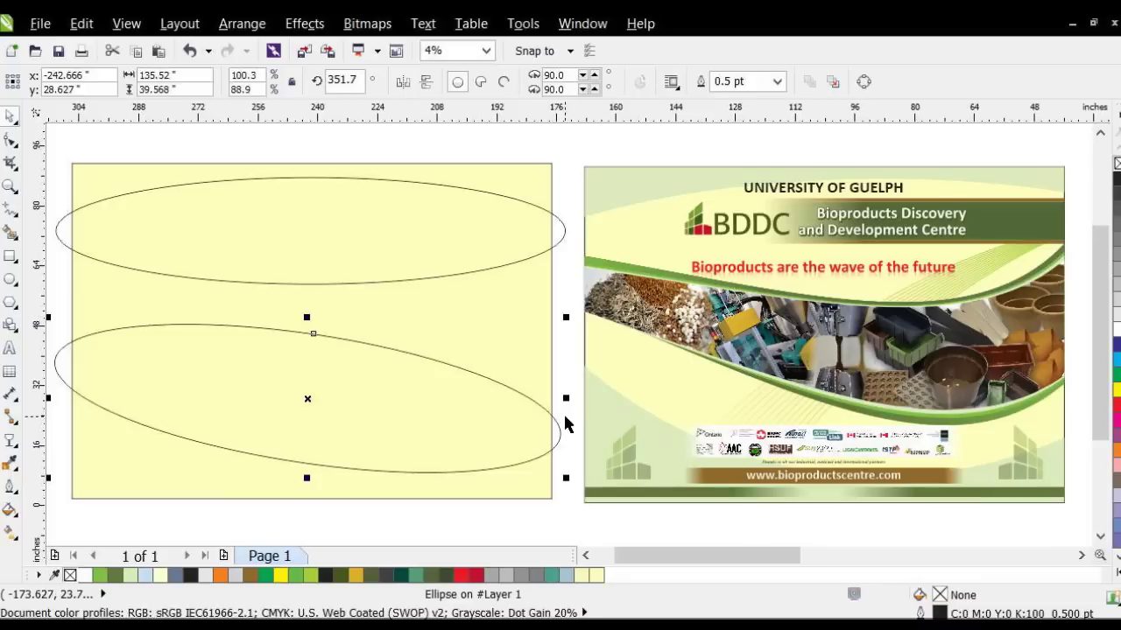
{"action": "left_click", "coordinate": [550, 415]}
{"action": "left_click_drag", "start_coordinate": [566, 399], "coordinate": [567, 388]}
{"action": "left_click", "coordinate": [480, 304]}
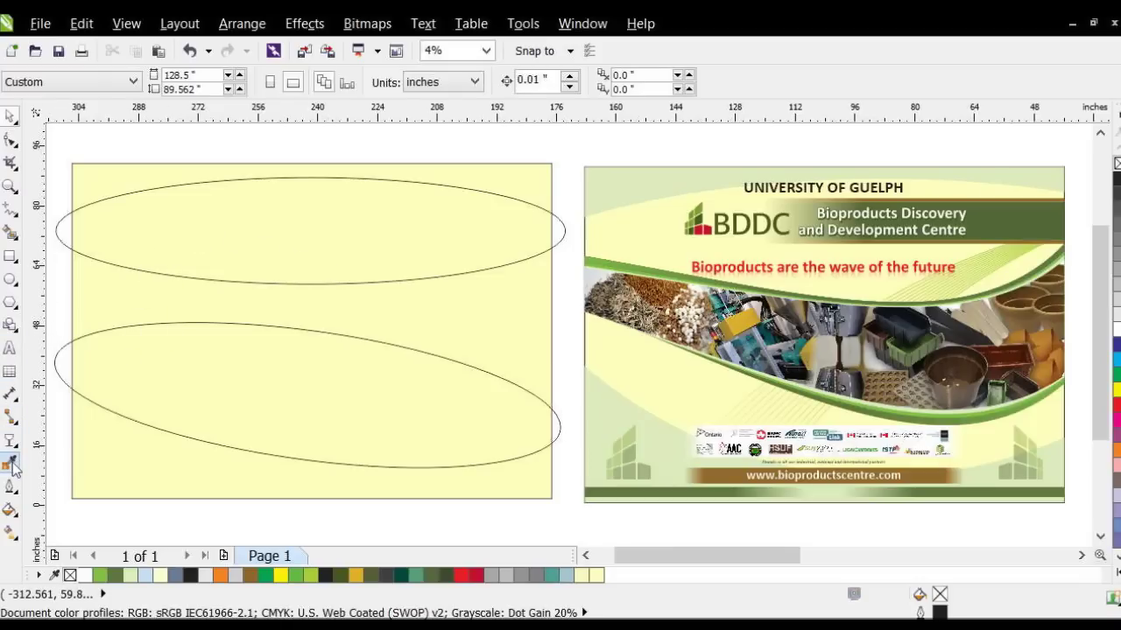
{"action": "left_click", "coordinate": [10, 348]}
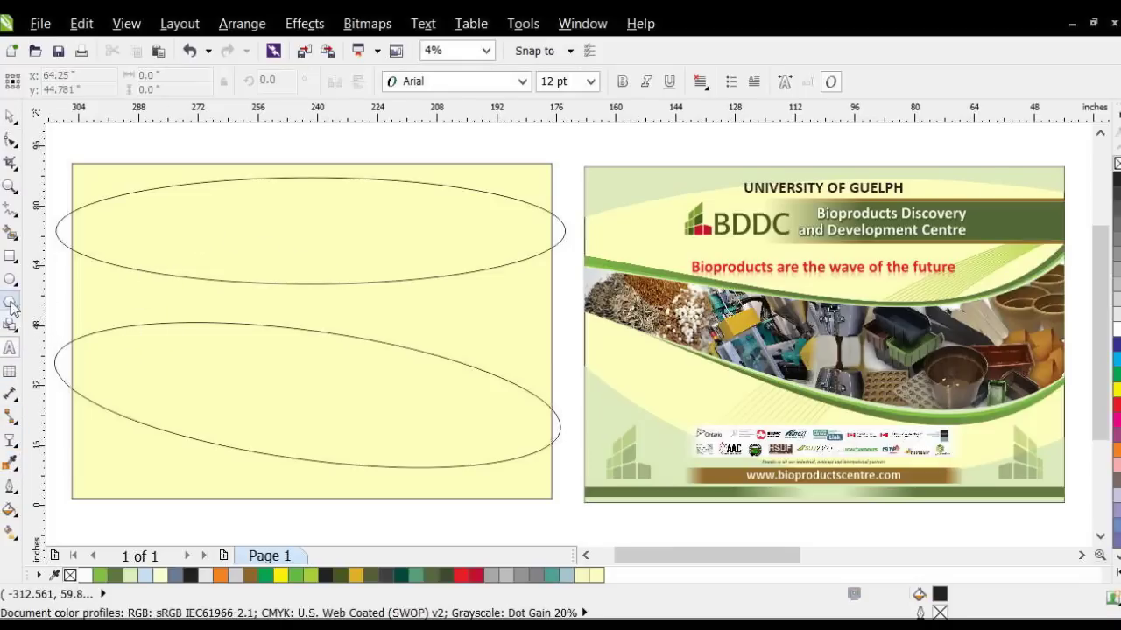
- Use Smart Fill to create shapes from the rectangle areas above the upper ellipse and below the tilted lower ellipse
{"action": "left_click", "coordinate": [10, 232]}
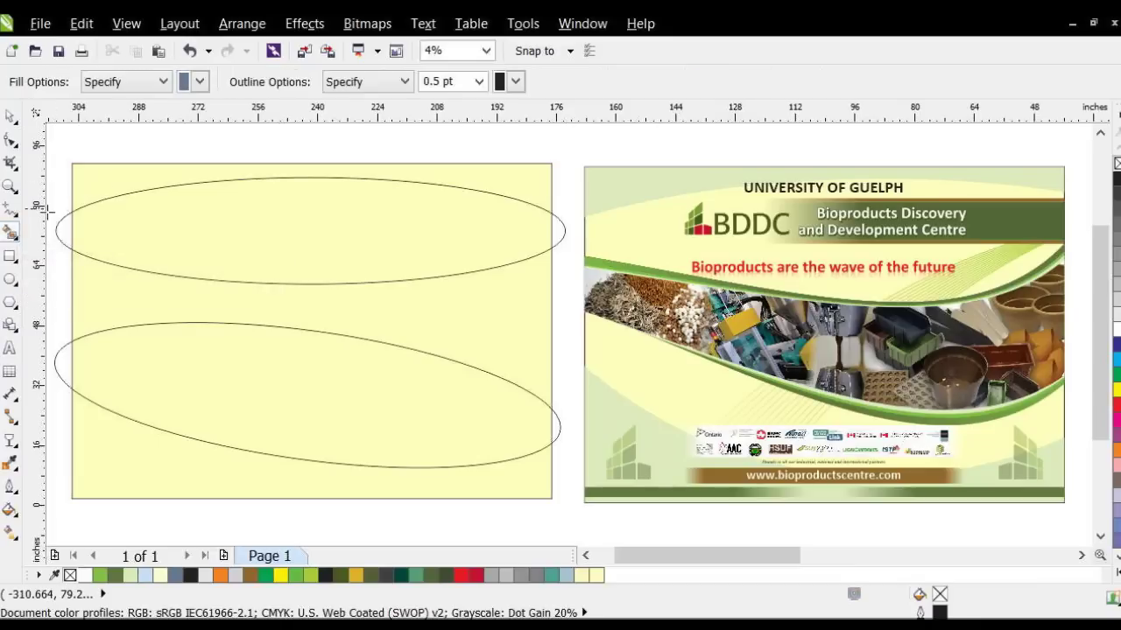
{"action": "left_click", "coordinate": [93, 183]}
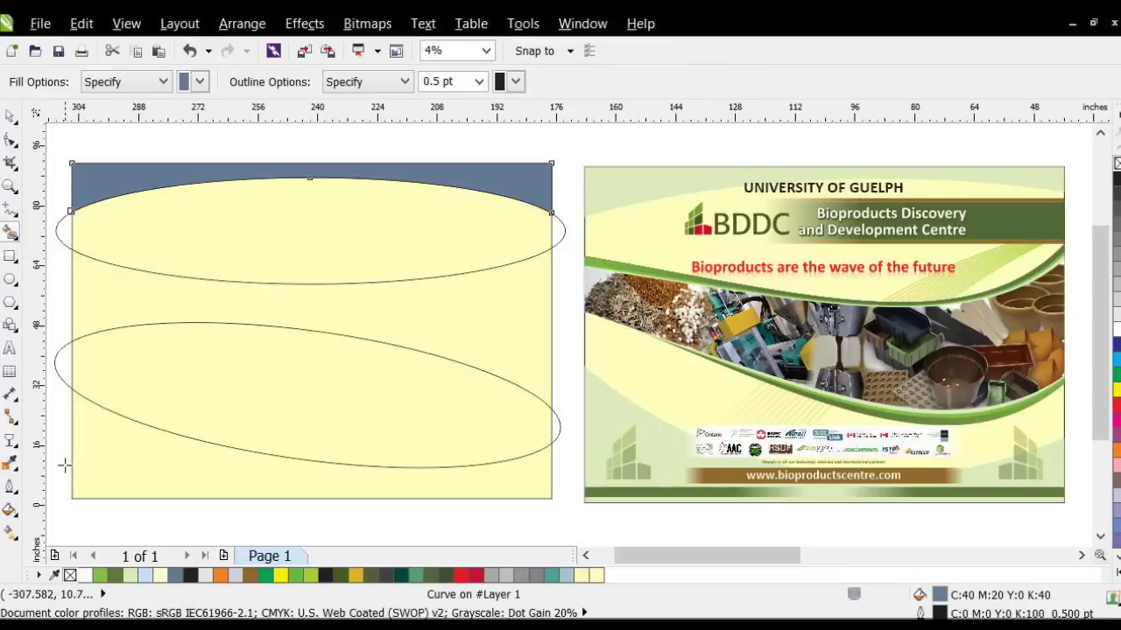
{"action": "left_click", "coordinate": [98, 454]}
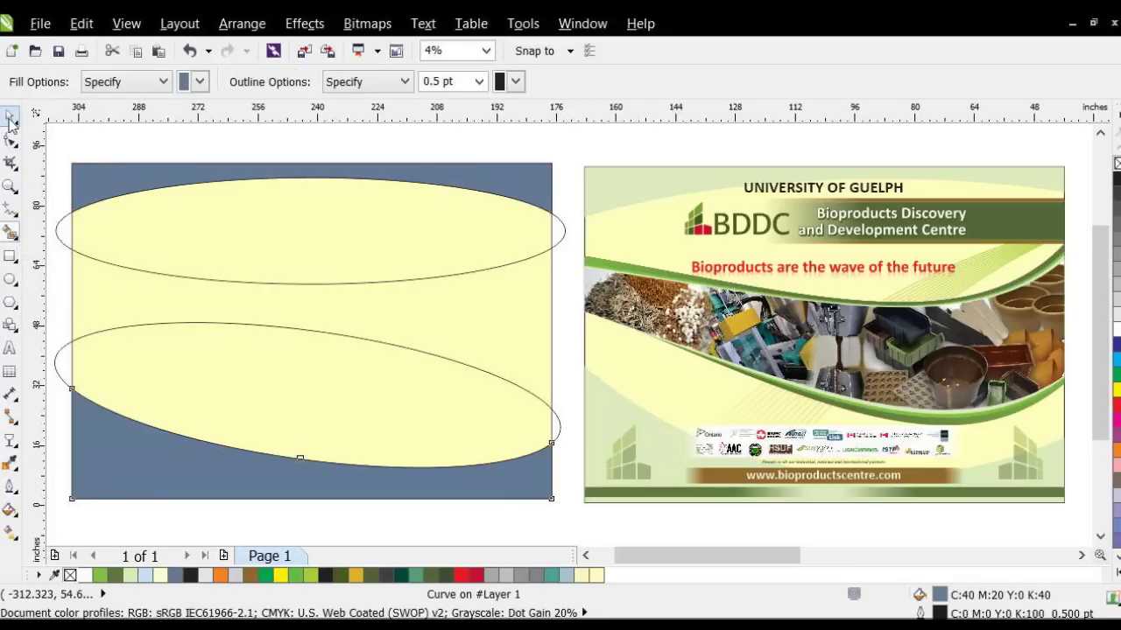
- Delete both construction ellipses, keeping the filled shapes along the rectangle's upper and lower edges
{"action": "left_click", "coordinate": [10, 117]}
{"action": "left_click", "coordinate": [501, 149]}
{"action": "left_click", "coordinate": [488, 230]}
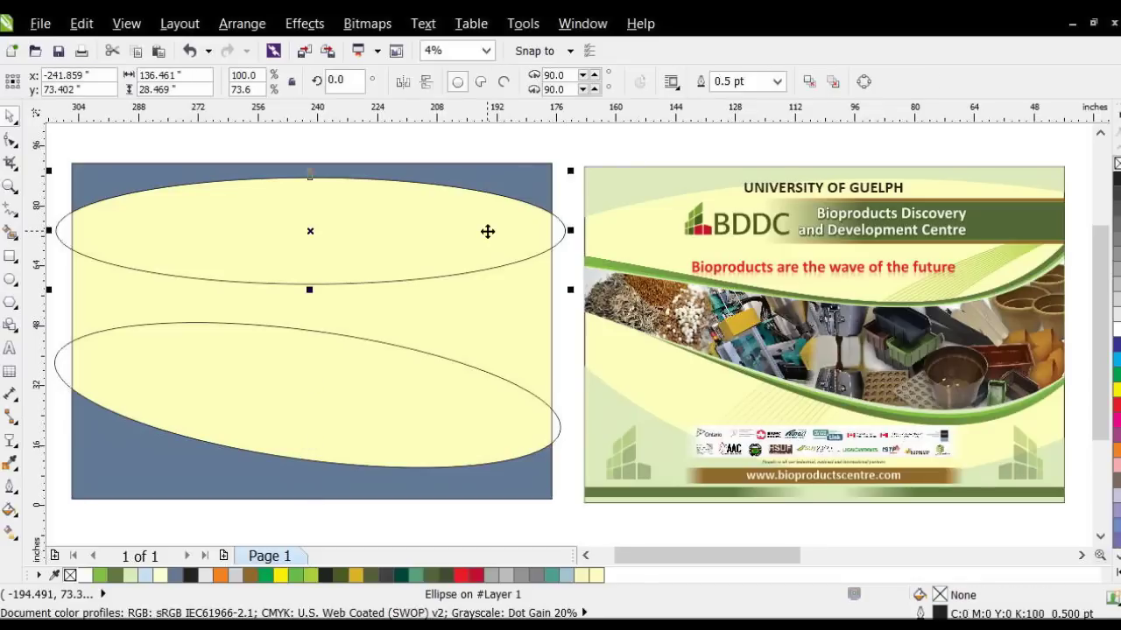
{"action": "key", "text": "Delete"}
{"action": "left_click", "coordinate": [514, 445]}
{"action": "key", "text": "Delete"}
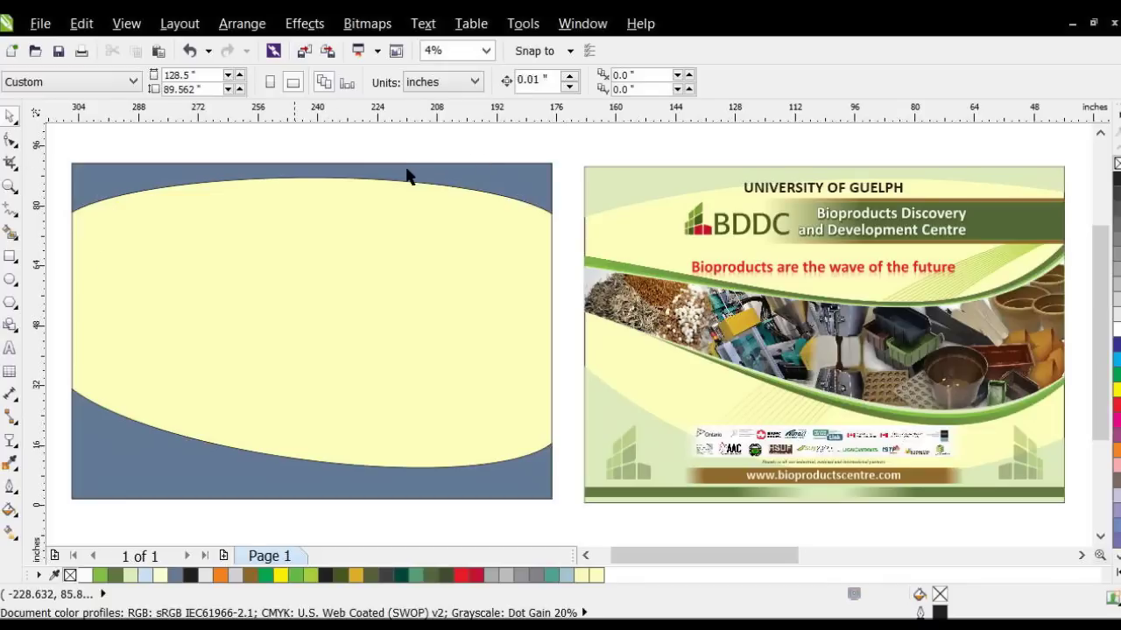
- Sample the pale green #DBEBBC from the reference banner's upper area and apply it to both curved shapes
{"action": "left_click", "coordinate": [9, 463]}
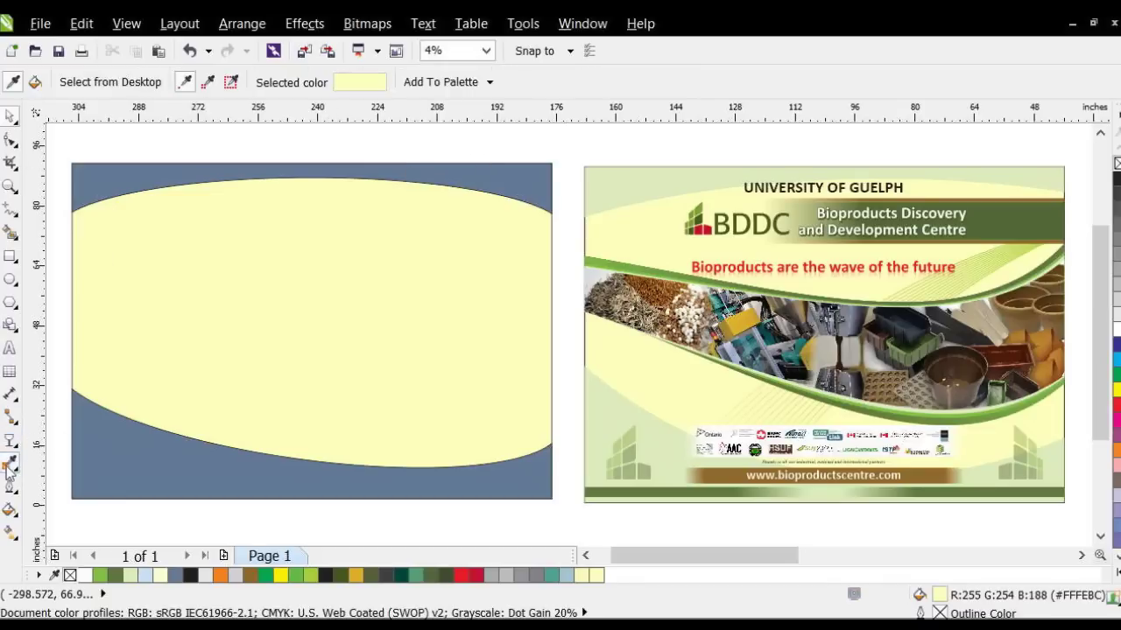
{"action": "left_click", "coordinate": [674, 174]}
{"action": "left_click", "coordinate": [513, 174]}
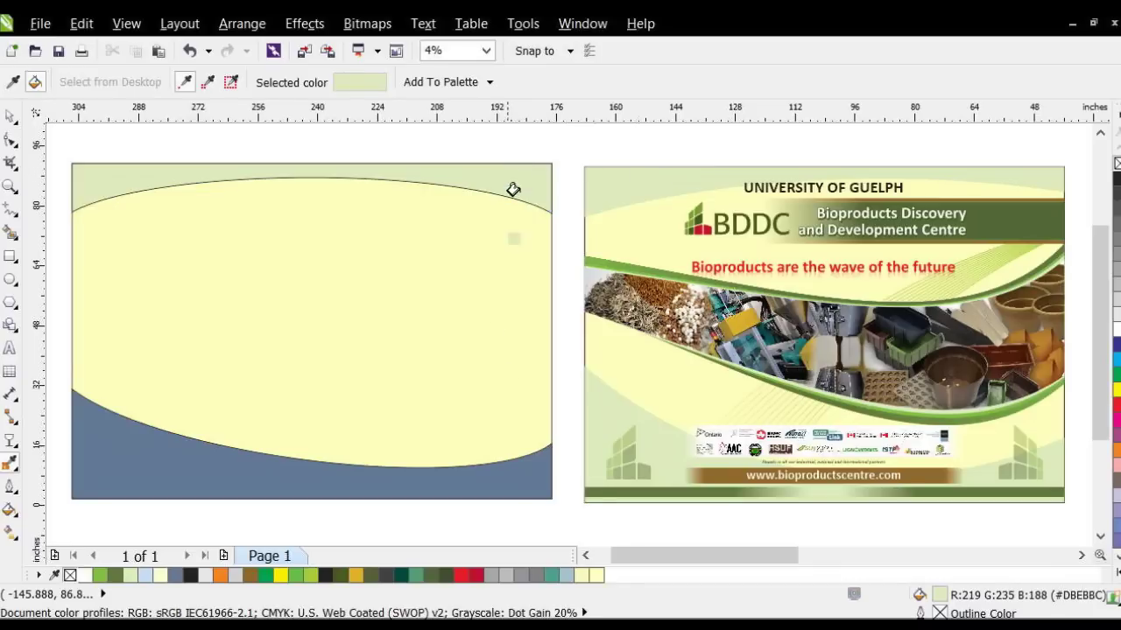
{"action": "left_click", "coordinate": [486, 493]}
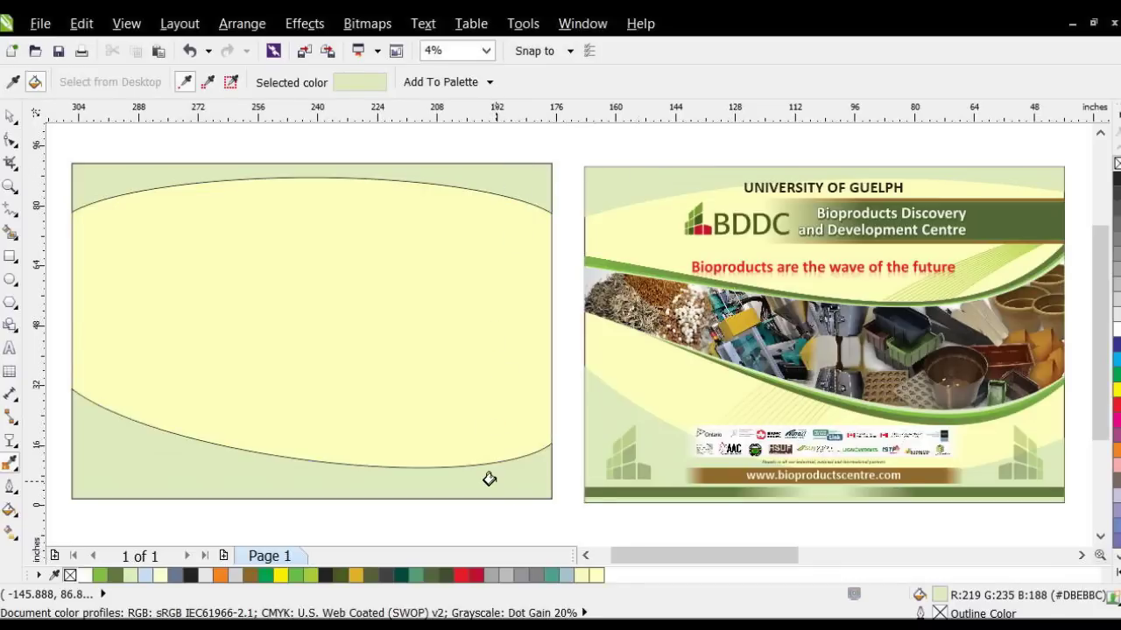
- Remove the outlines from the upper and lower pale green shapes
{"action": "left_click", "coordinate": [10, 117]}
{"action": "left_click", "coordinate": [137, 169]}
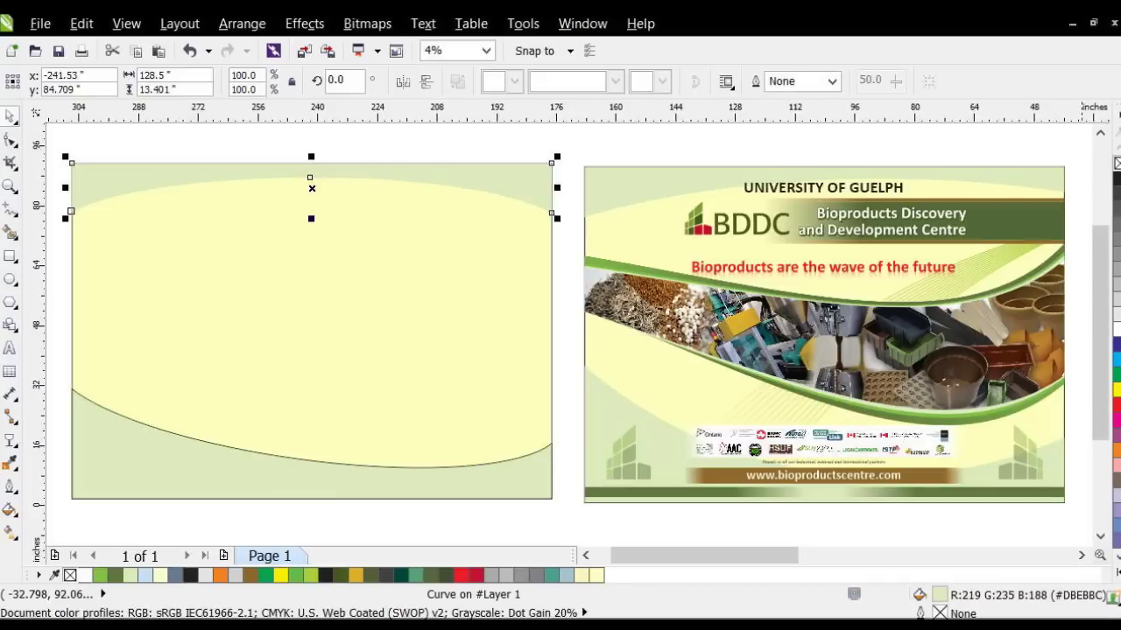
{"action": "left_click", "coordinate": [501, 467]}
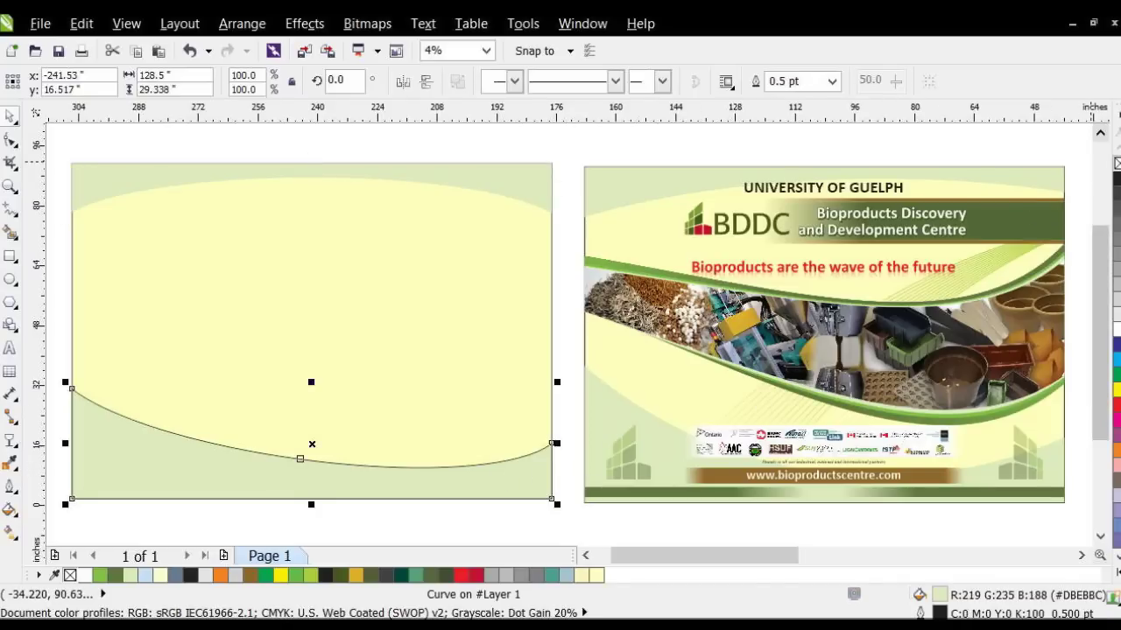
{"action": "right_click", "coordinate": [1117, 163]}
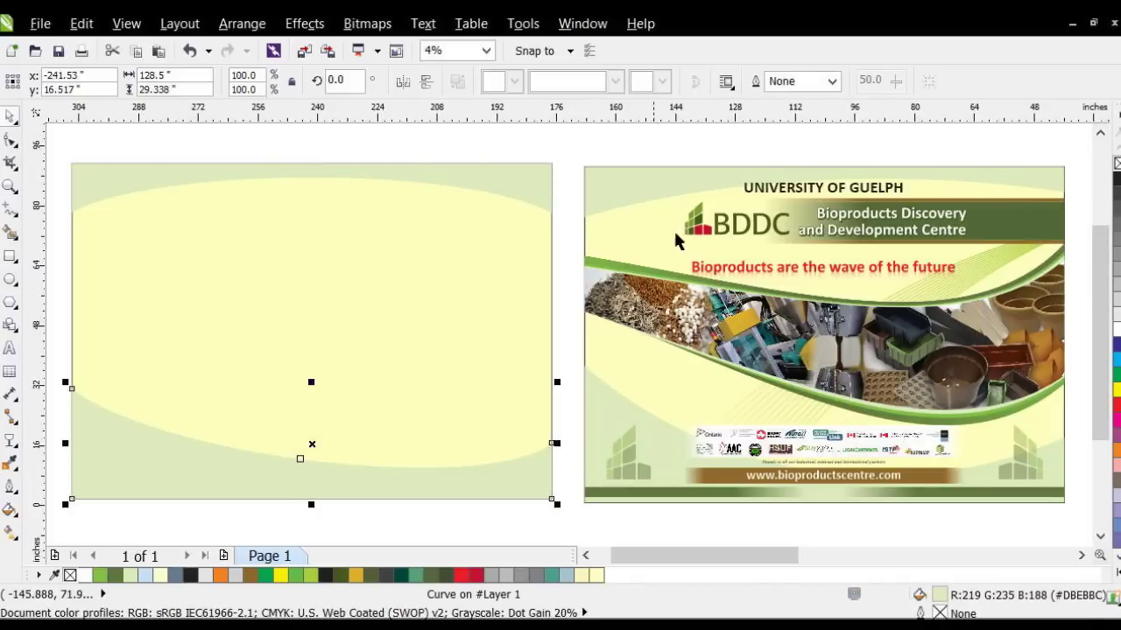
{"action": "left_click", "coordinate": [613, 144]}
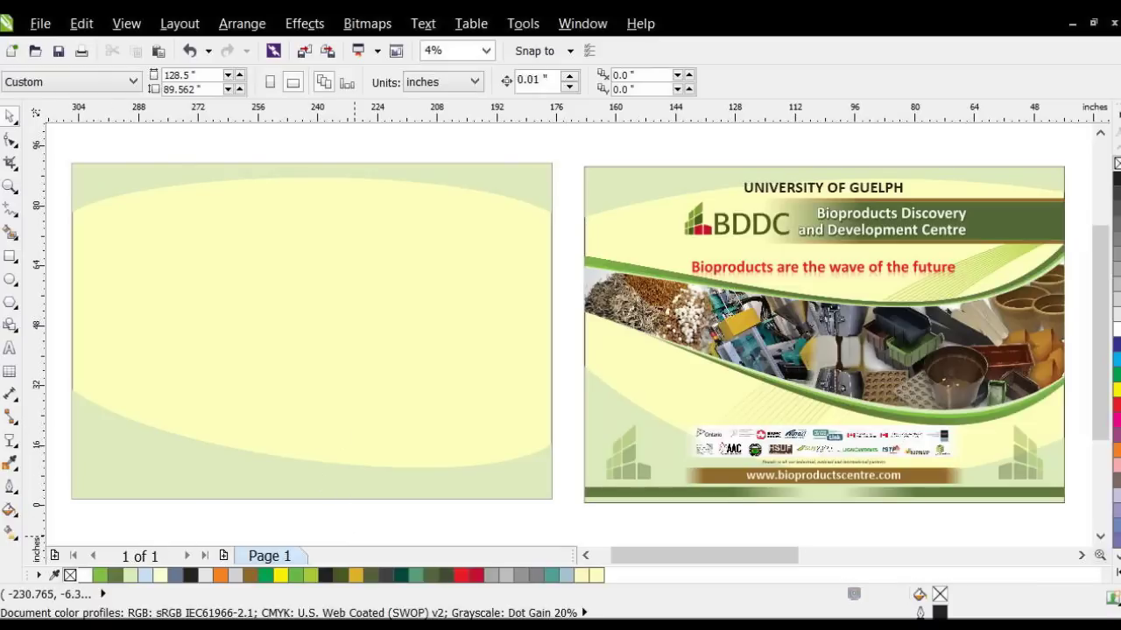
{"action": "left_click", "coordinate": [367, 626]}
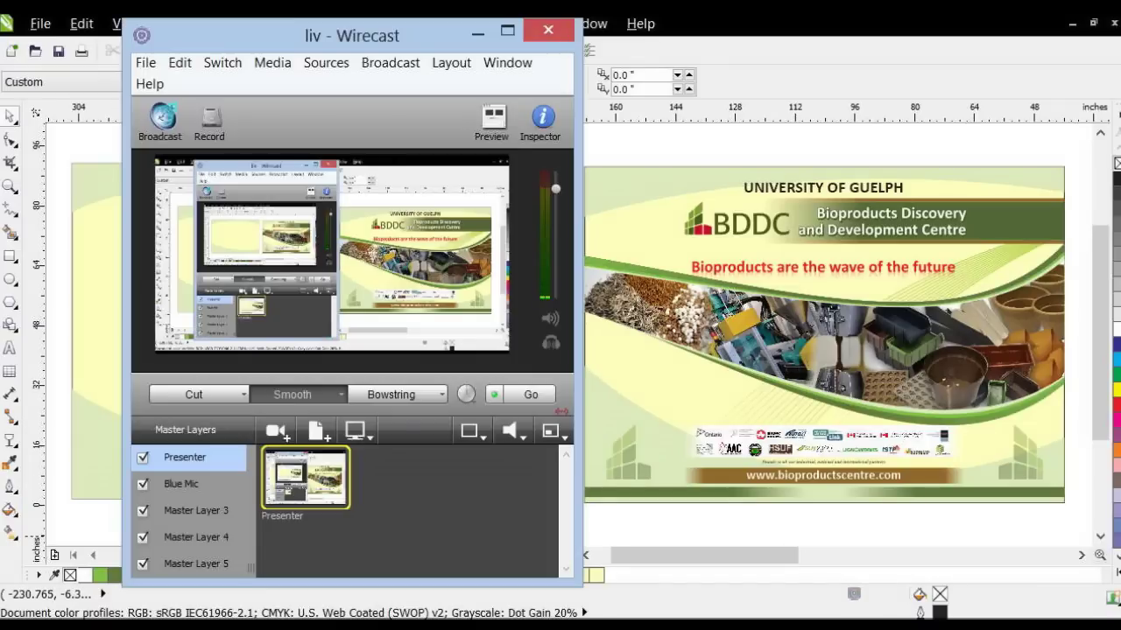
{"action": "left_click", "coordinate": [368, 627]}
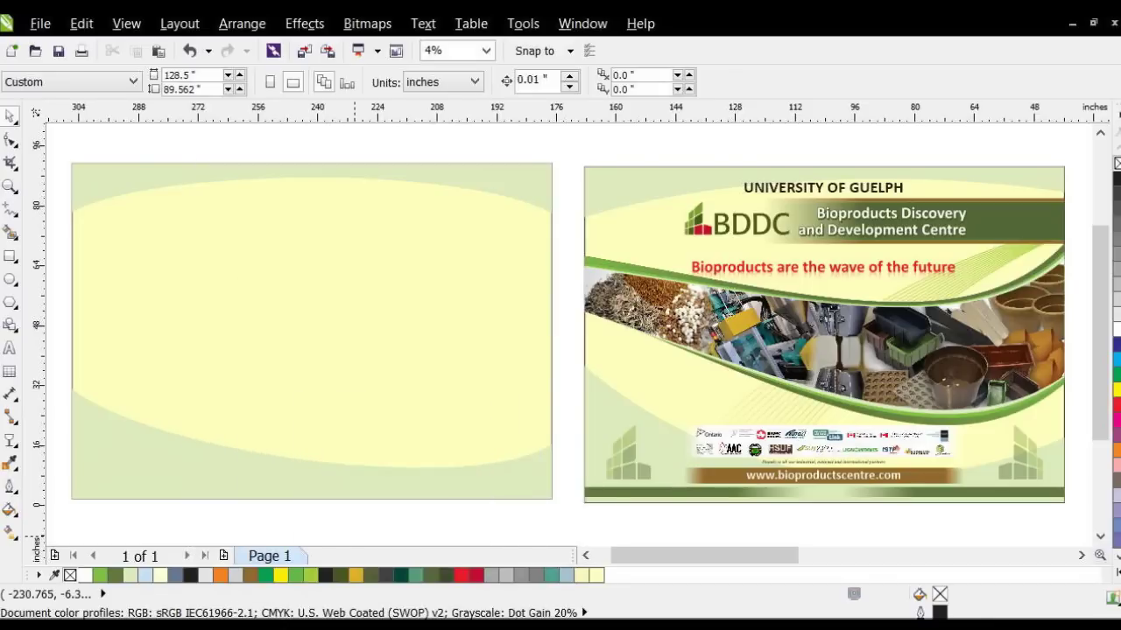
{"action": "mouse_move", "coordinate": [287, 627]}
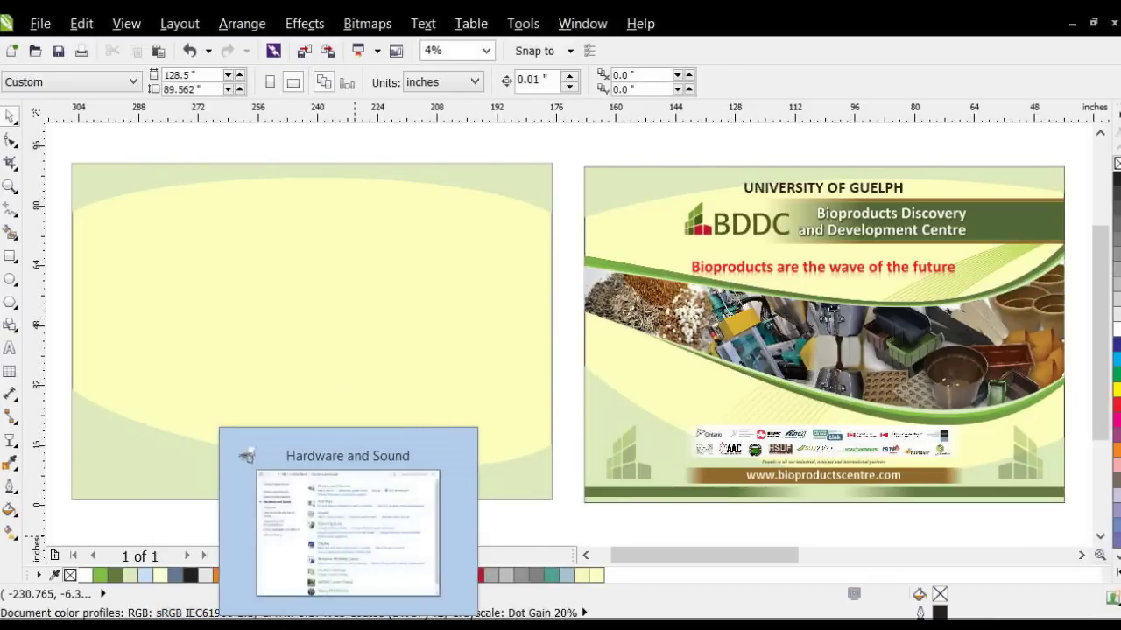
{"action": "mouse_move", "coordinate": [410, 628]}
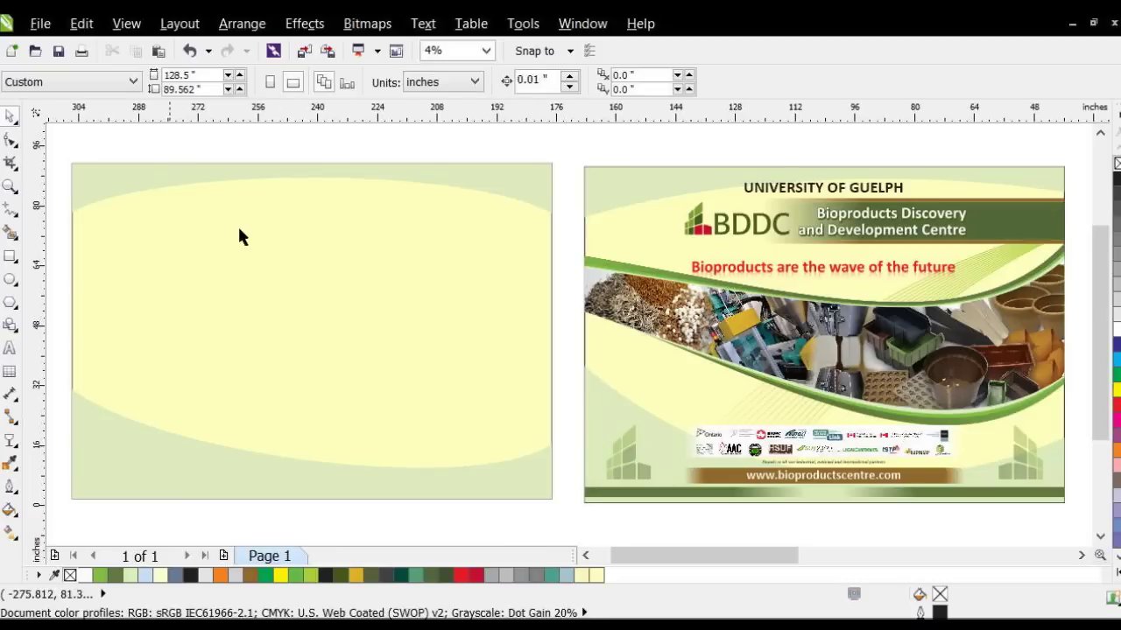
- Examine the green curved bands and photo strip on the reference banner beside the new background
{"action": "left_click_drag", "start_coordinate": [768, 555], "coordinate": [803, 568]}
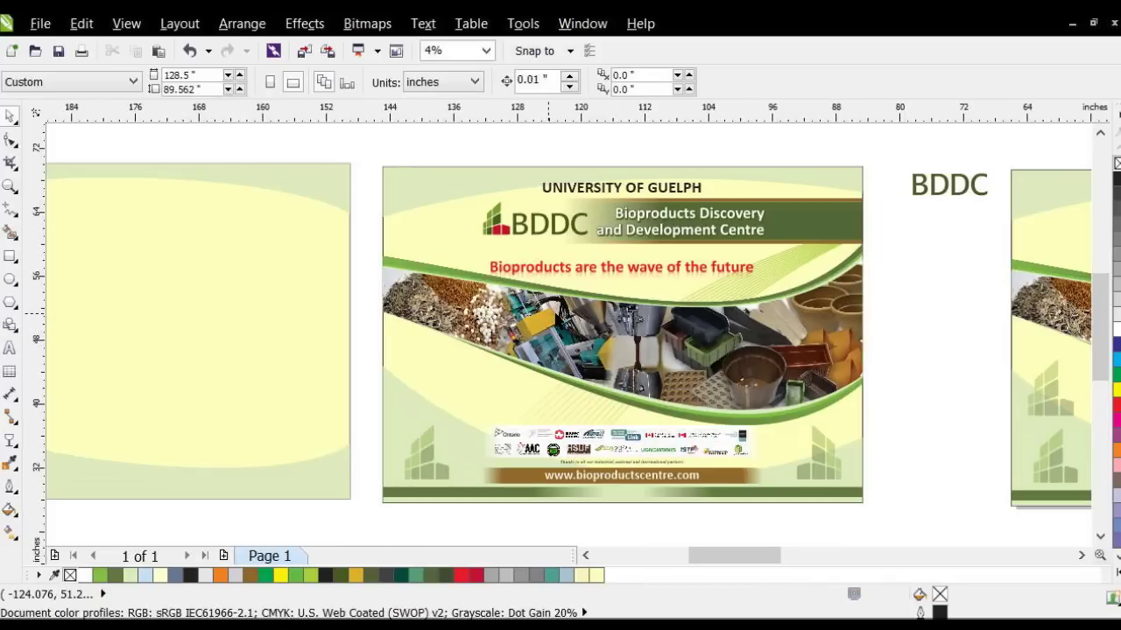
{"action": "scroll", "coordinate": [550, 317], "scroll_direction": "up", "scroll_amount": 1}
{"action": "left_click_drag", "start_coordinate": [758, 556], "coordinate": [782, 559]}
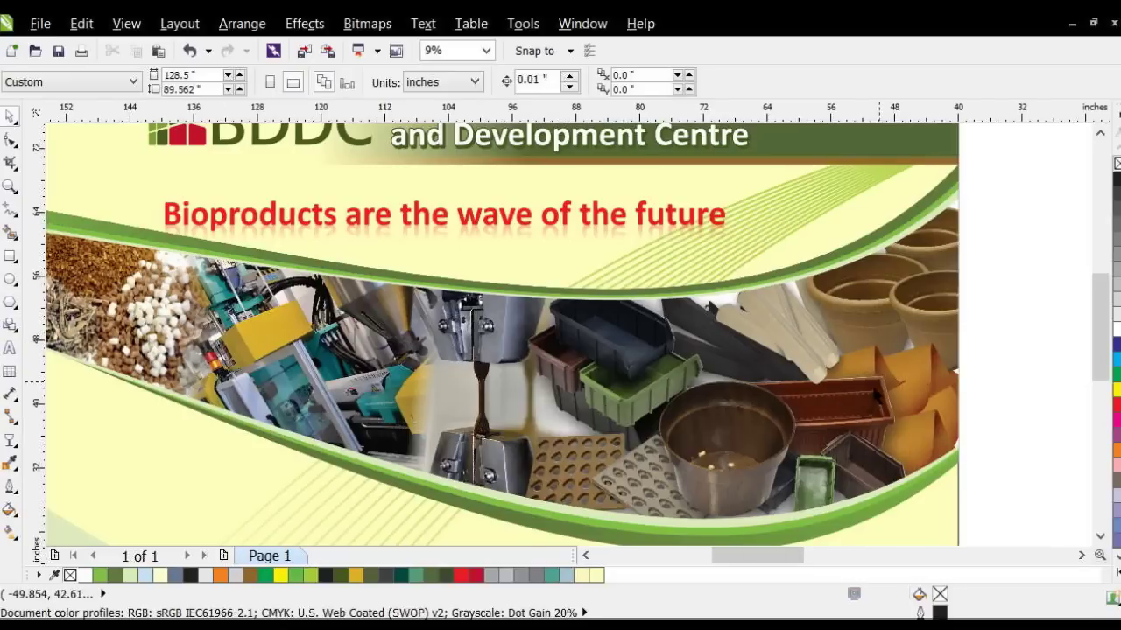
{"action": "left_click_drag", "start_coordinate": [769, 561], "coordinate": [758, 563]}
{"action": "scroll", "coordinate": [766, 514], "scroll_direction": "down", "scroll_amount": 2}
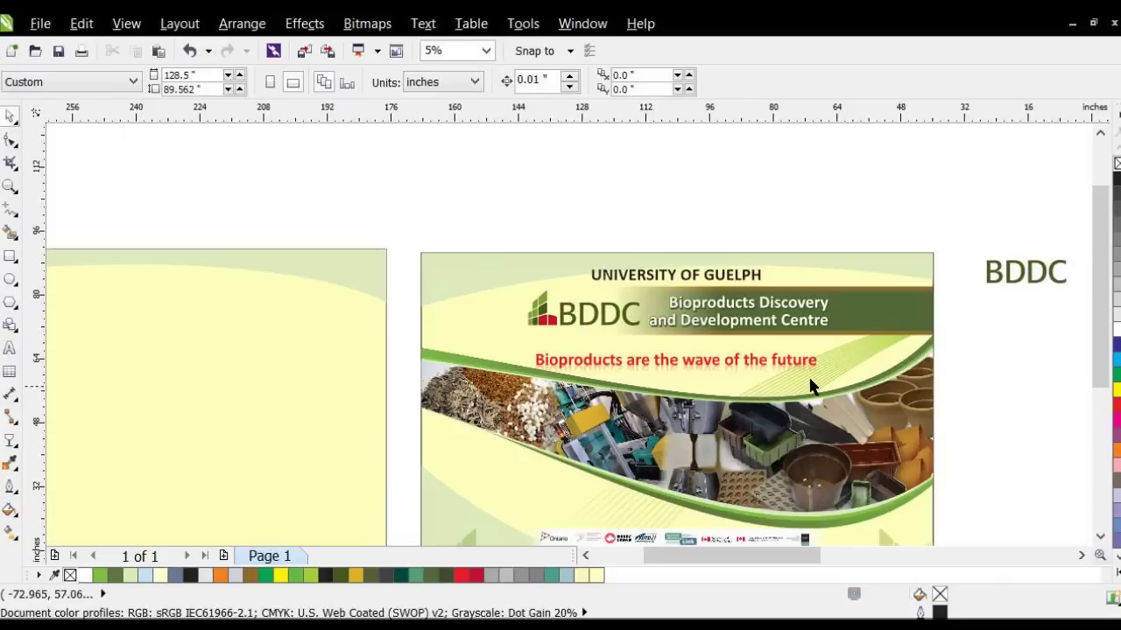
{"action": "left_click_drag", "start_coordinate": [807, 549], "coordinate": [760, 577]}
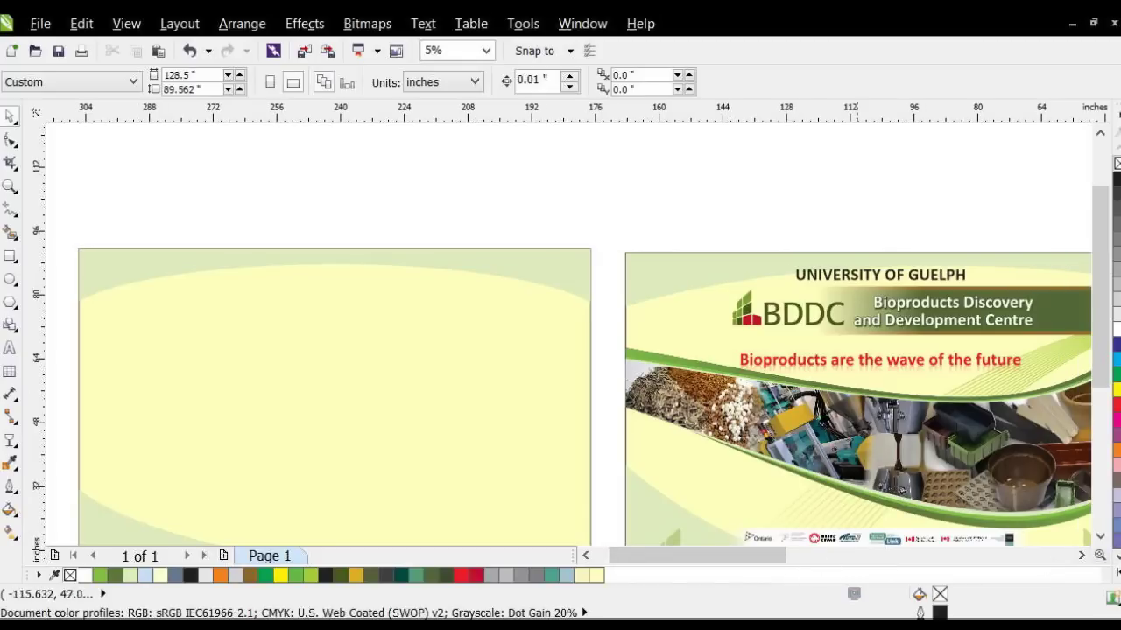
{"action": "left_click", "coordinate": [1081, 556]}
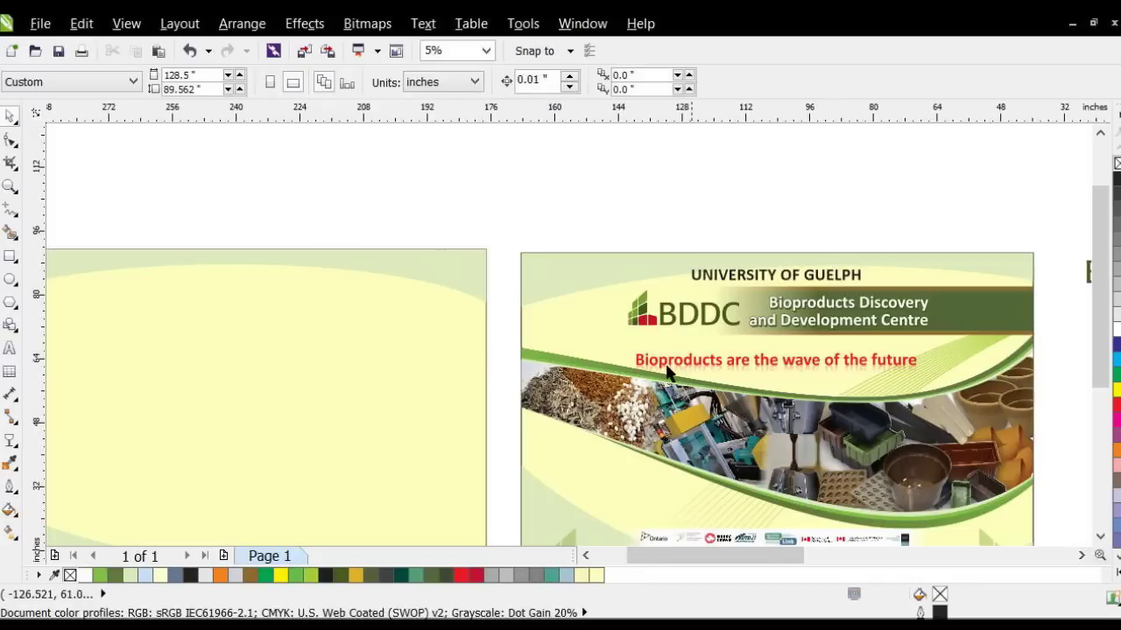
{"action": "left_click_drag", "start_coordinate": [765, 556], "coordinate": [745, 561]}
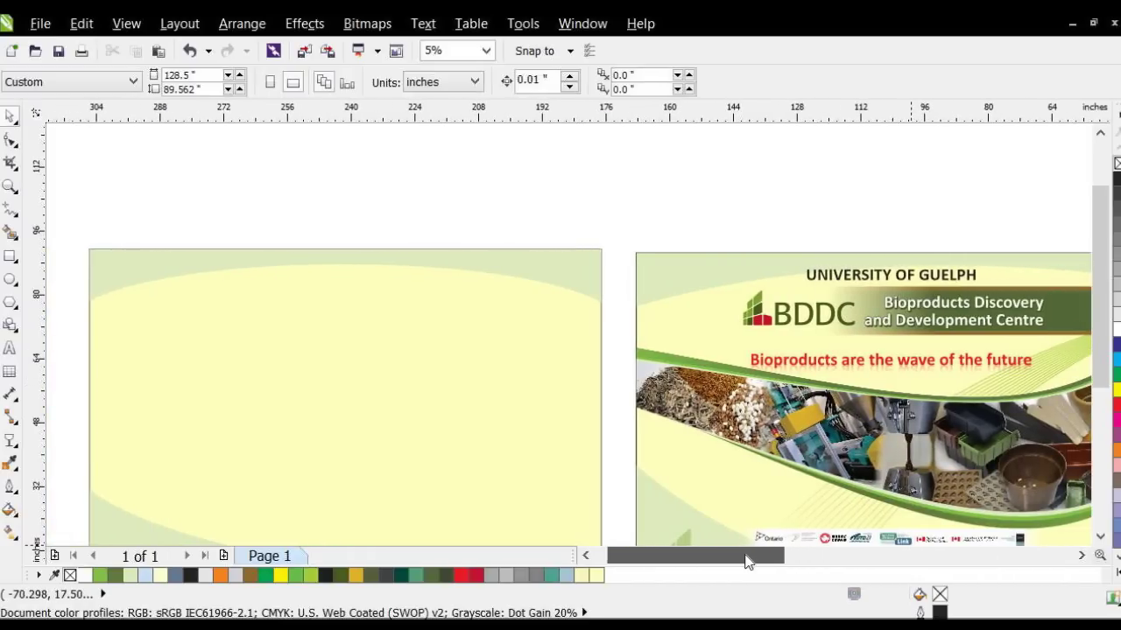
- Draw a slightly sloping Bézier line about 136 inches wide across the new background's upper half, overhanging both sides
{"action": "left_click", "coordinate": [11, 212]}
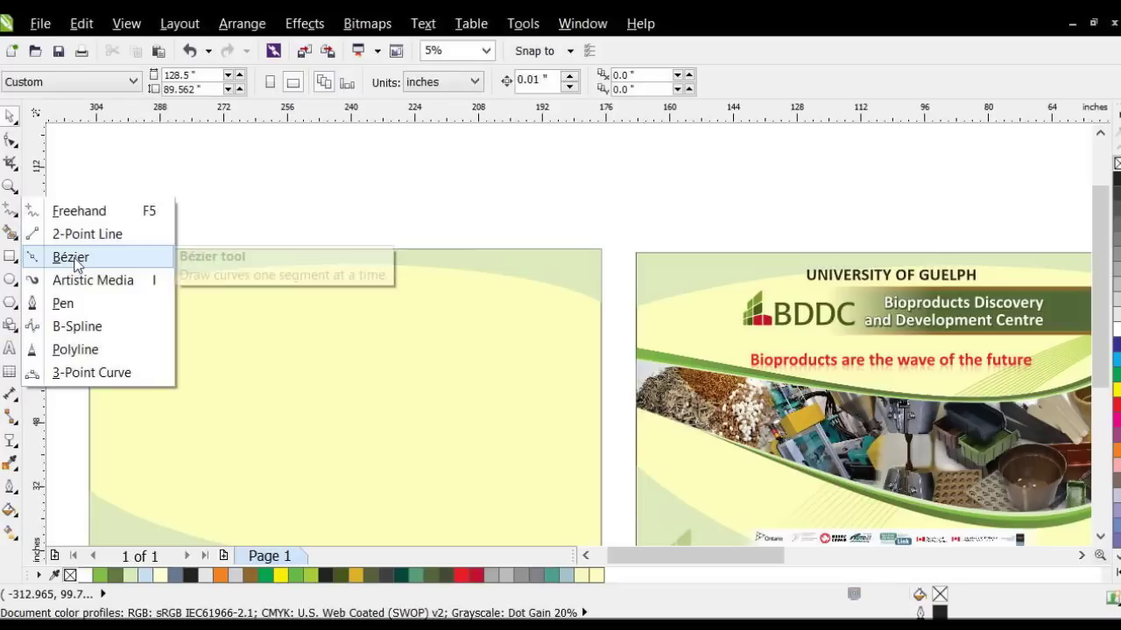
{"action": "left_click", "coordinate": [74, 257]}
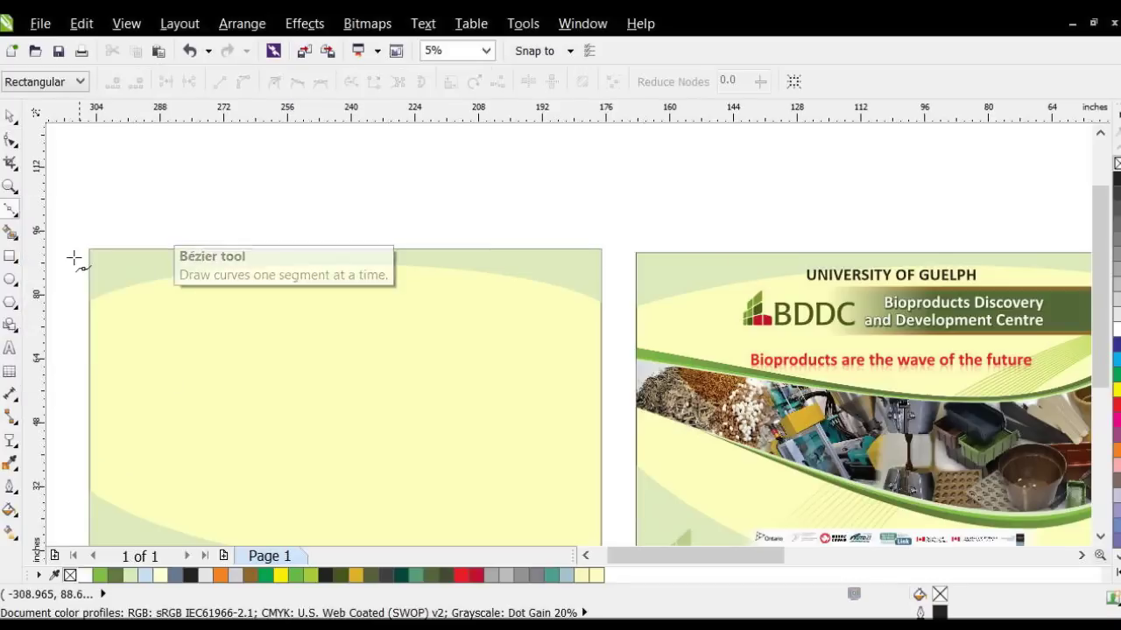
{"action": "left_click", "coordinate": [72, 346]}
{"action": "left_click", "coordinate": [613, 373]}
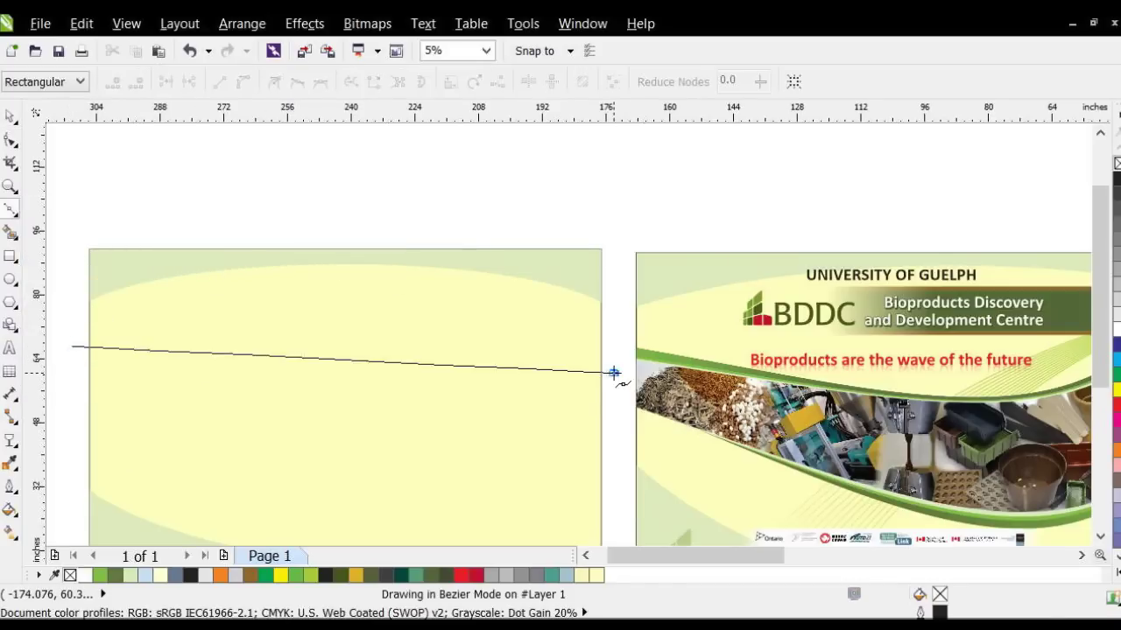
{"action": "left_click", "coordinate": [10, 116]}
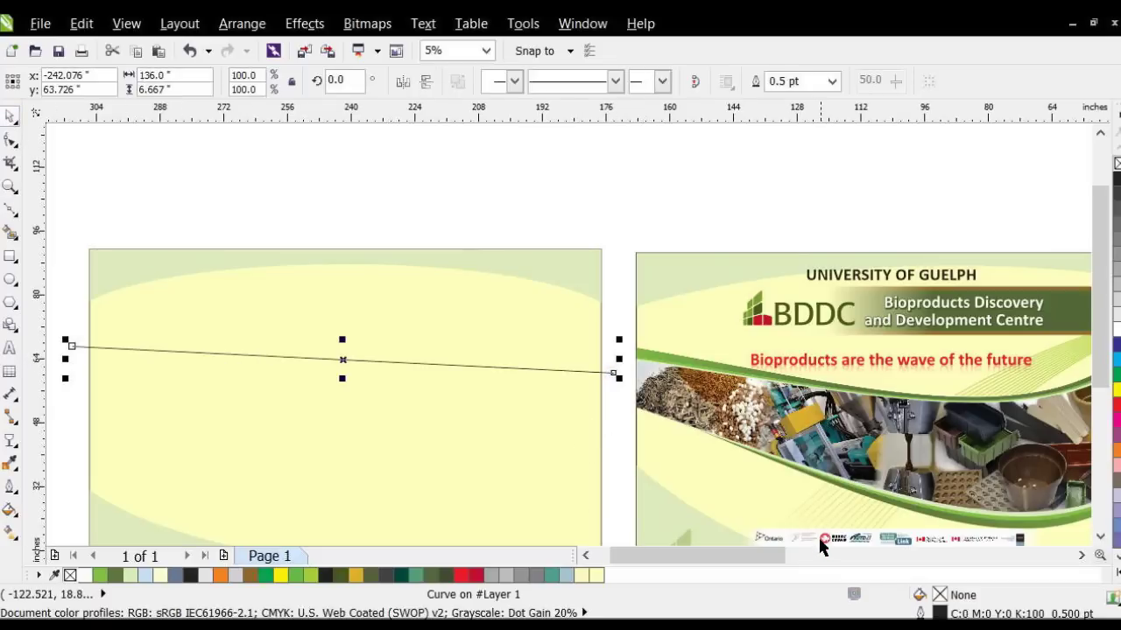
{"action": "left_click", "coordinate": [637, 163]}
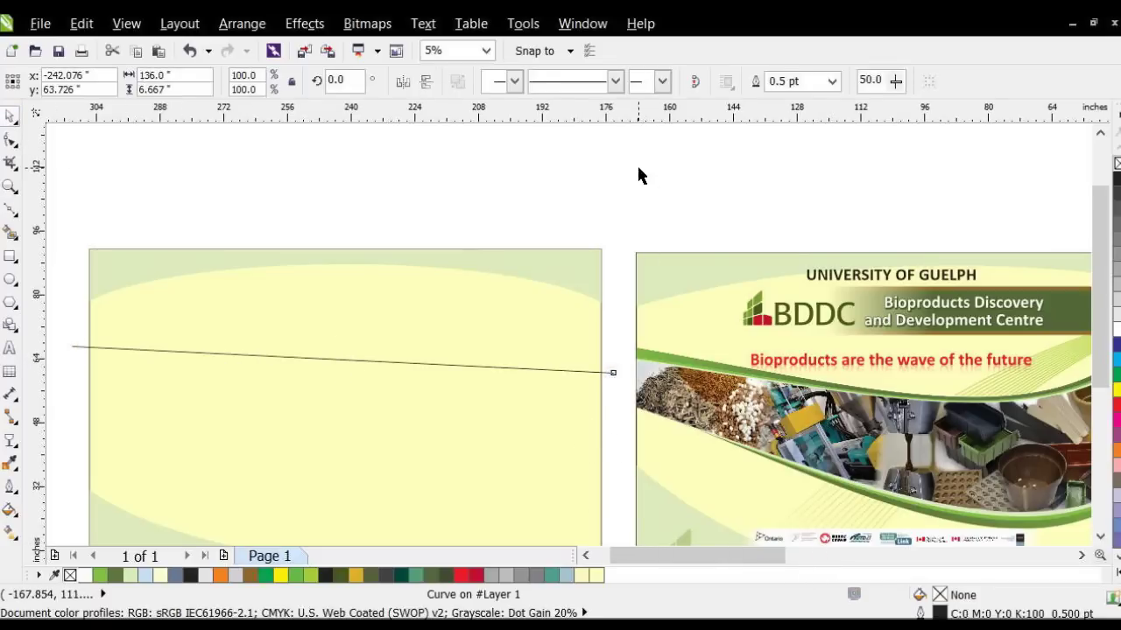
{"action": "key", "text": "F3"}
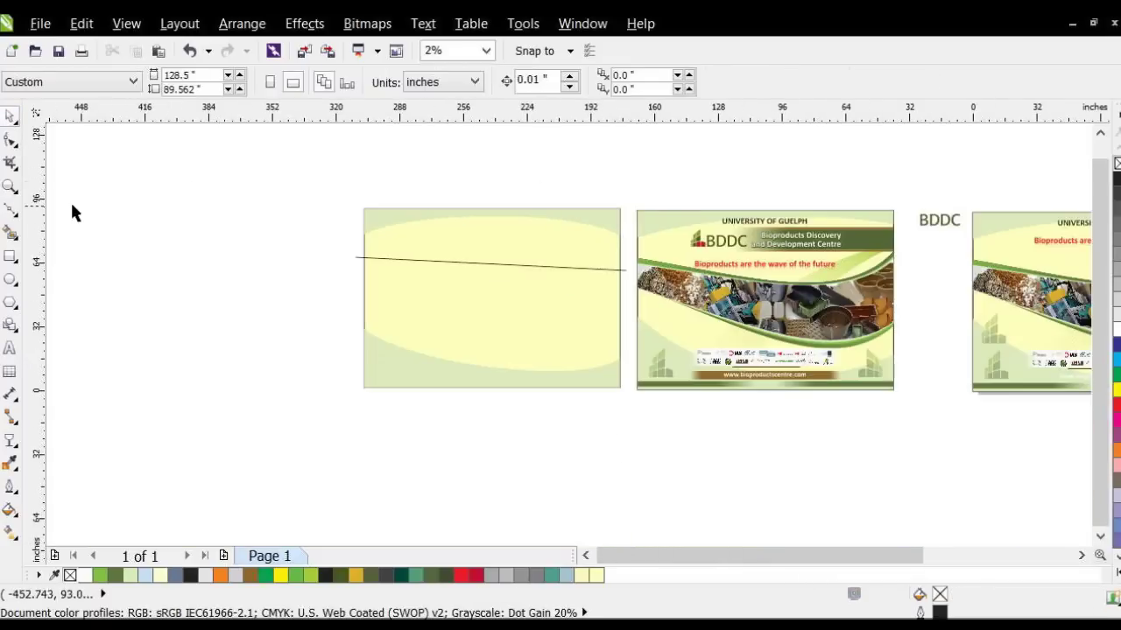
{"action": "left_click", "coordinate": [10, 186]}
{"action": "left_click_drag", "start_coordinate": [352, 189], "coordinate": [921, 401]}
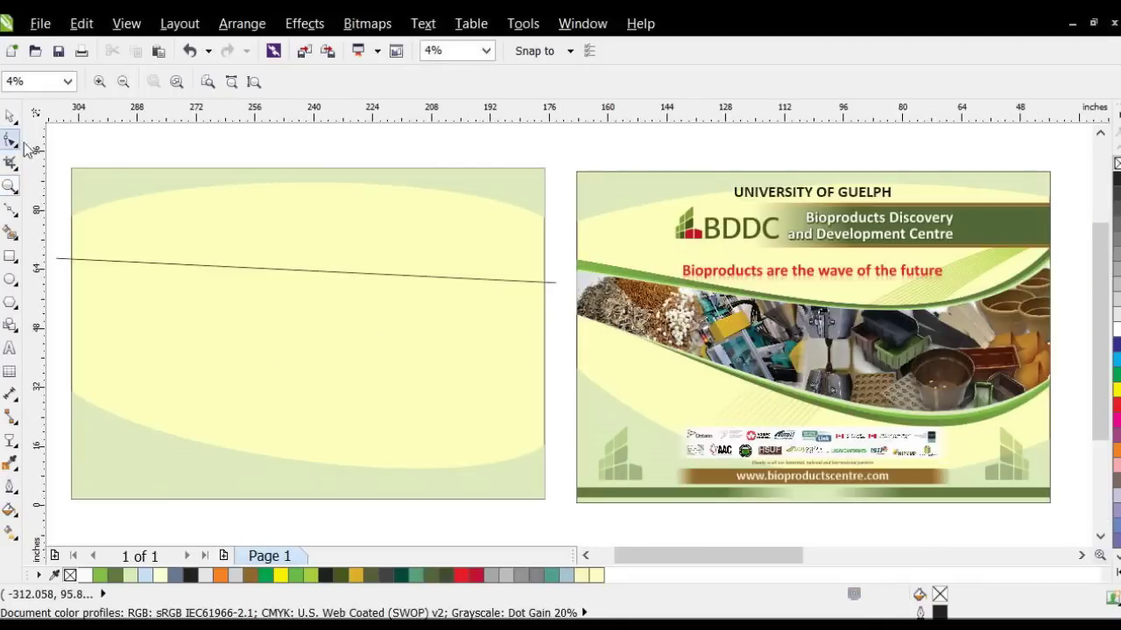
{"action": "left_click", "coordinate": [10, 115]}
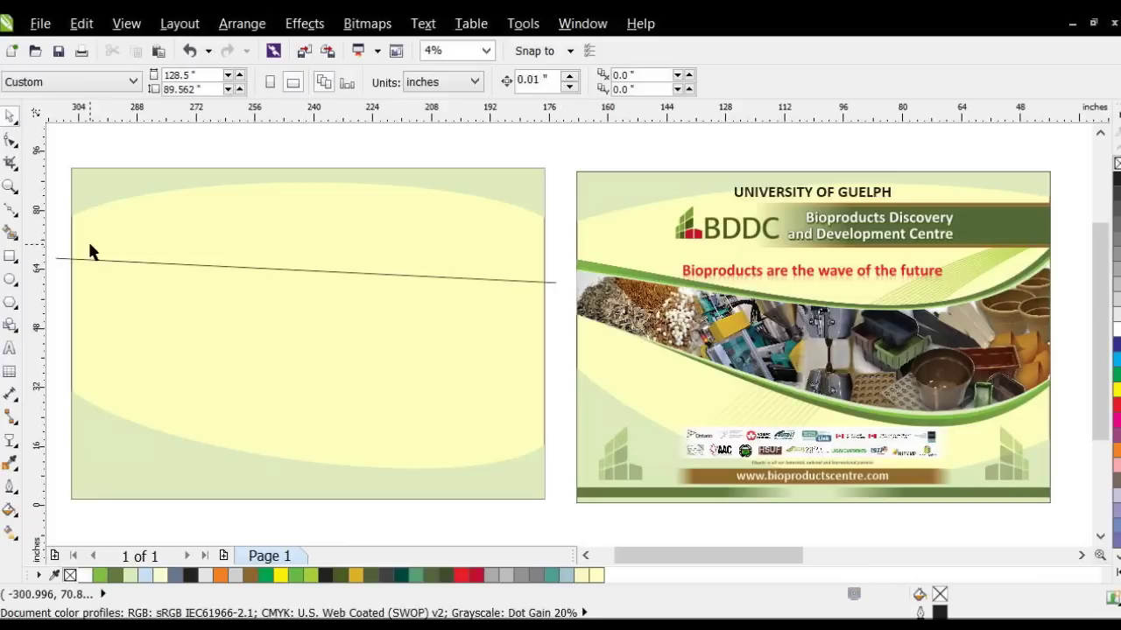
{"action": "left_click", "coordinate": [131, 260]}
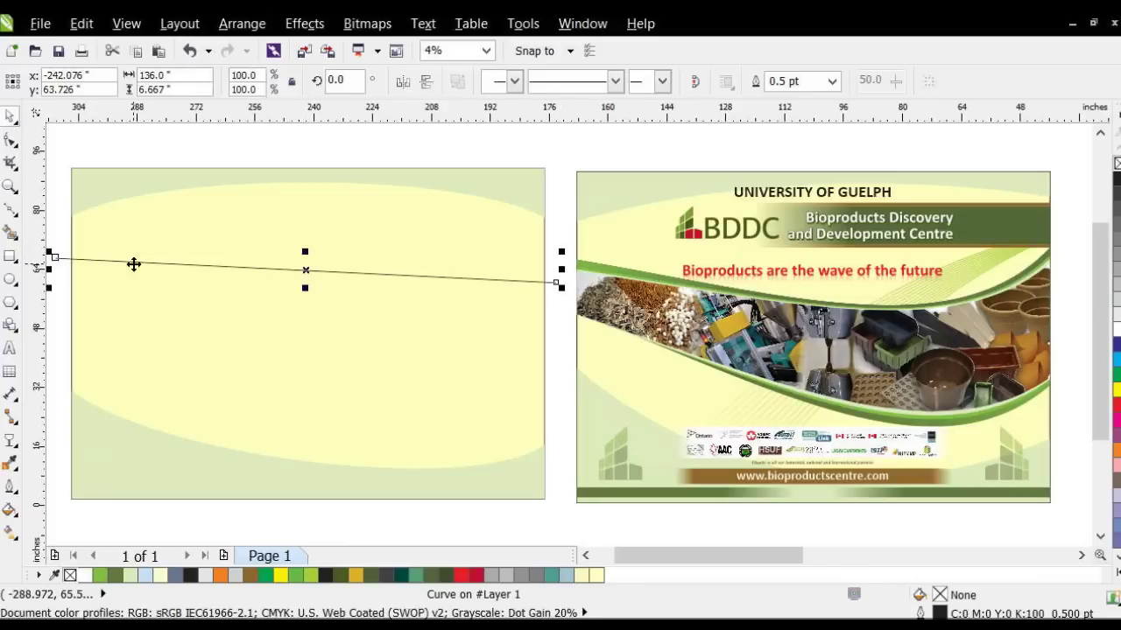
{"action": "left_click", "coordinate": [566, 199]}
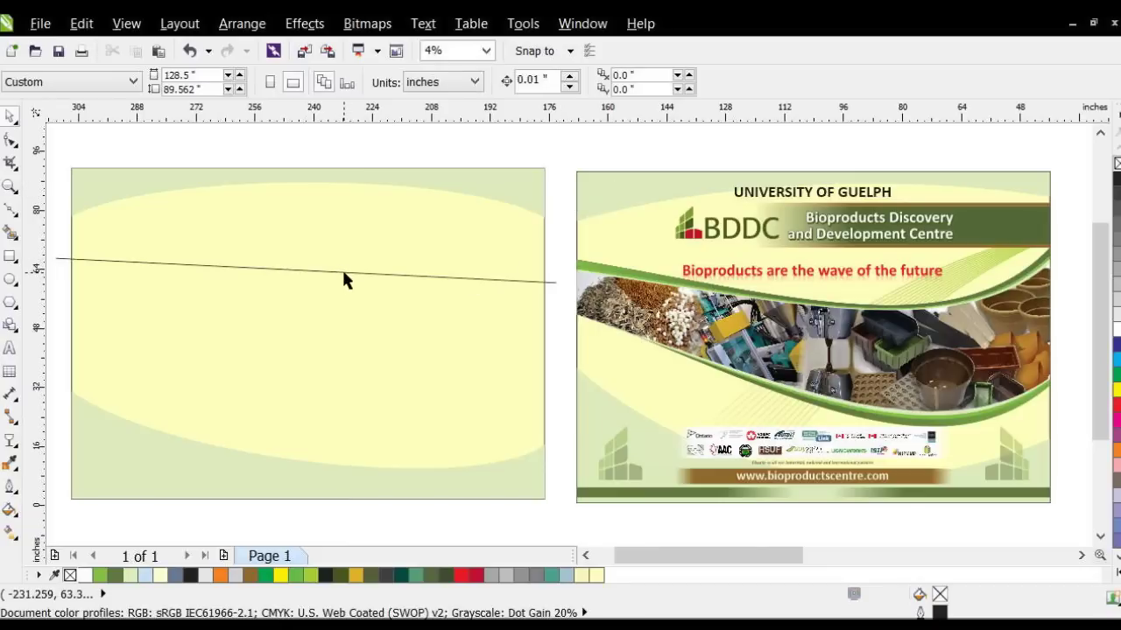
{"action": "left_click", "coordinate": [343, 278]}
{"action": "left_click", "coordinate": [558, 230]}
- Convert the sloping line to a curve and bend it into a downward sag with a raised right end, like the reference banner's upper band
{"action": "left_click", "coordinate": [278, 268]}
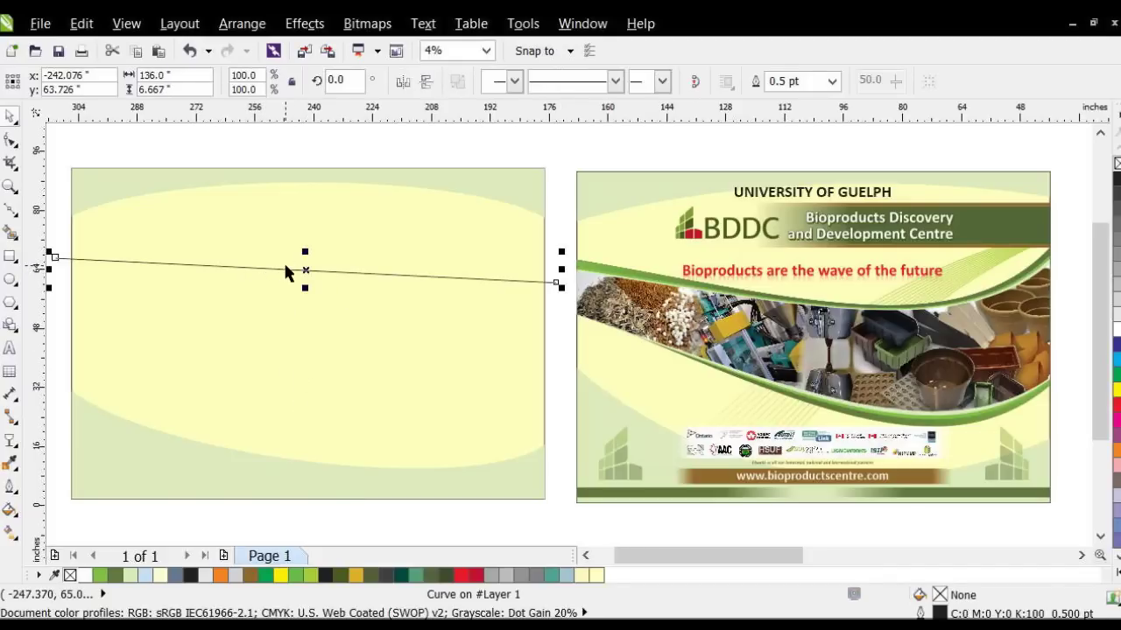
{"action": "left_click", "coordinate": [10, 142]}
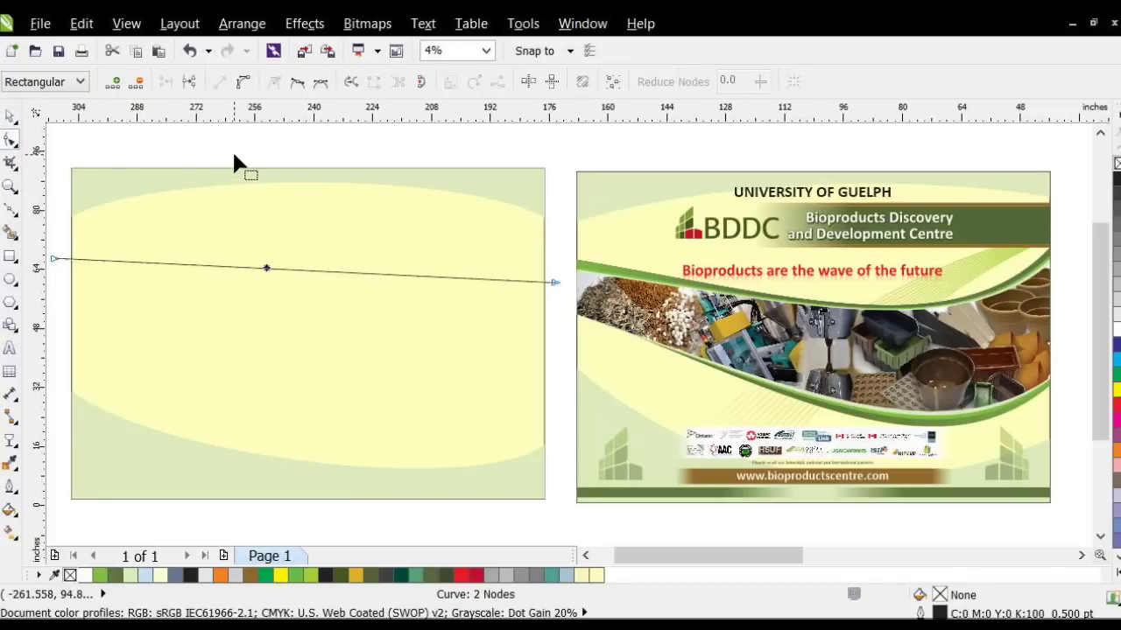
{"action": "left_click", "coordinate": [244, 83]}
{"action": "left_click_drag", "start_coordinate": [222, 266], "coordinate": [230, 283]}
{"action": "left_click_drag", "start_coordinate": [395, 285], "coordinate": [408, 393]}
{"action": "left_click_drag", "start_coordinate": [554, 286], "coordinate": [557, 262]}
{"action": "left_click", "coordinate": [406, 363]}
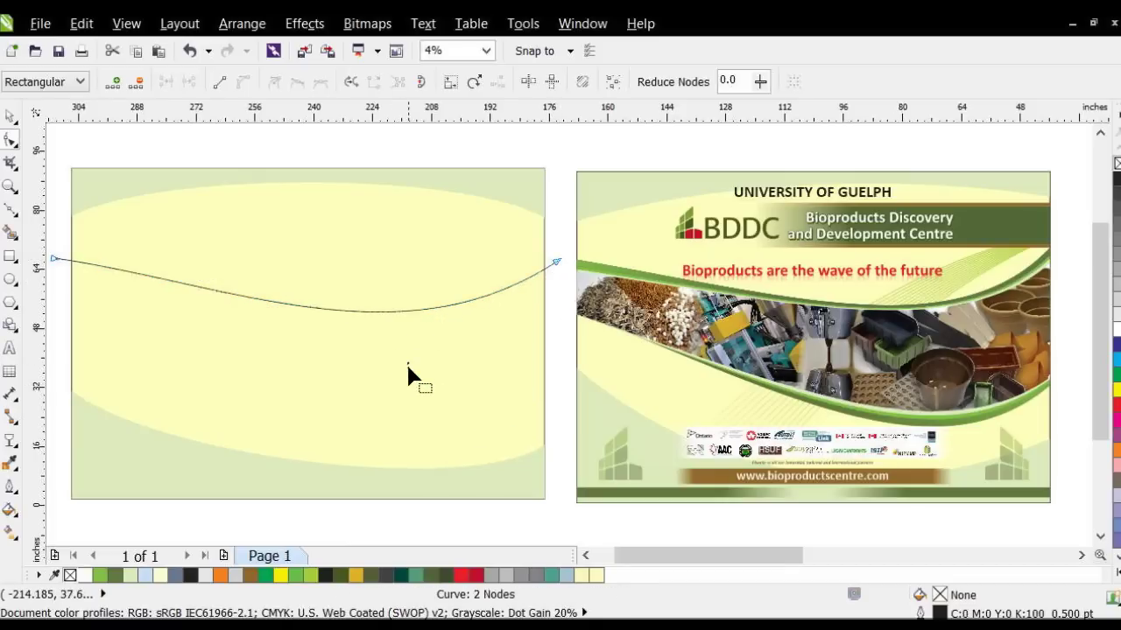
- Deepen the upper curve's sag slightly by lowering the Bézier handle of its right end node
{"action": "left_click", "coordinate": [554, 261]}
{"action": "left_click", "coordinate": [554, 262]}
{"action": "left_click_drag", "start_coordinate": [404, 362], "coordinate": [403, 371]}
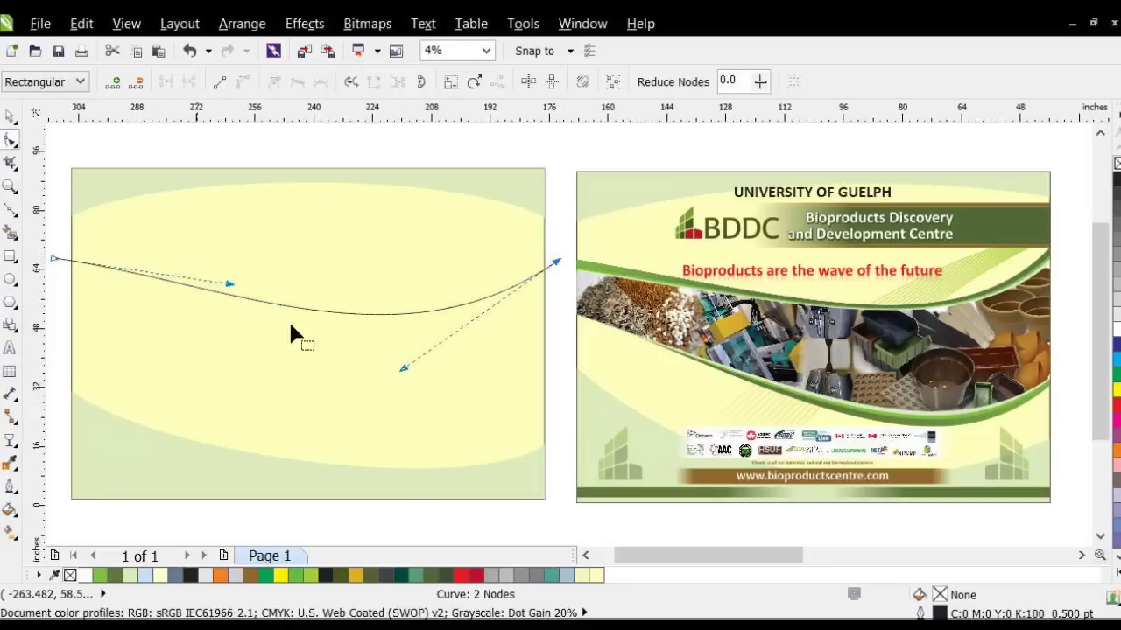
- Duplicate the curve about 15 inches below the original to outline the lower edge of the photo strip
{"action": "left_click", "coordinate": [11, 118]}
{"action": "left_click", "coordinate": [128, 145]}
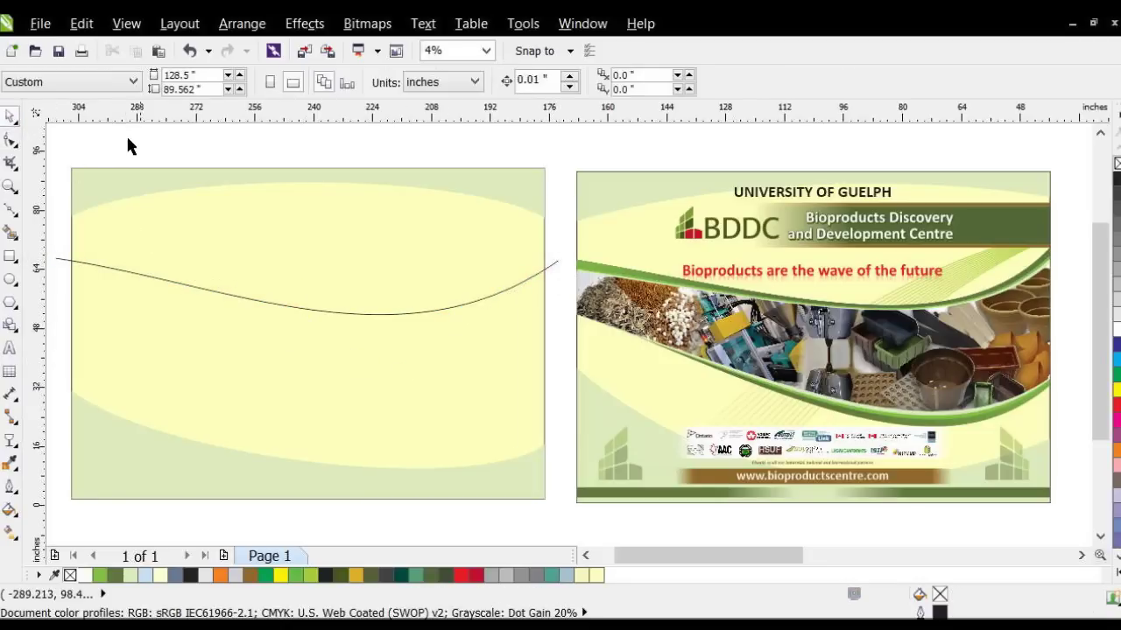
{"action": "left_click", "coordinate": [211, 294]}
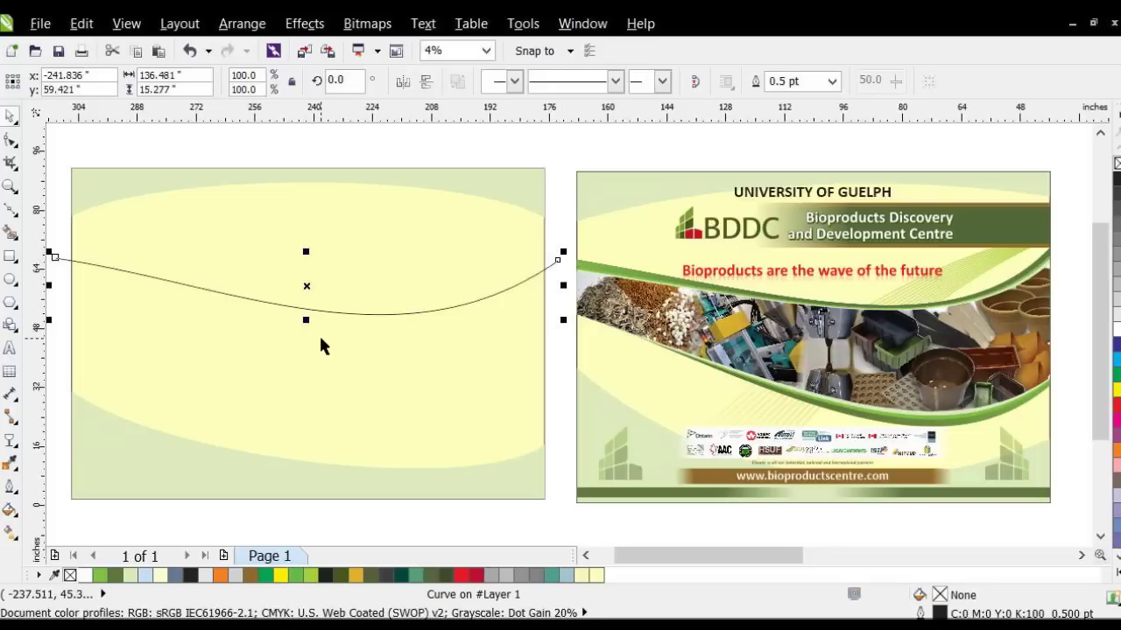
{"action": "left_click_drag", "start_coordinate": [302, 287], "coordinate": [302, 342]}
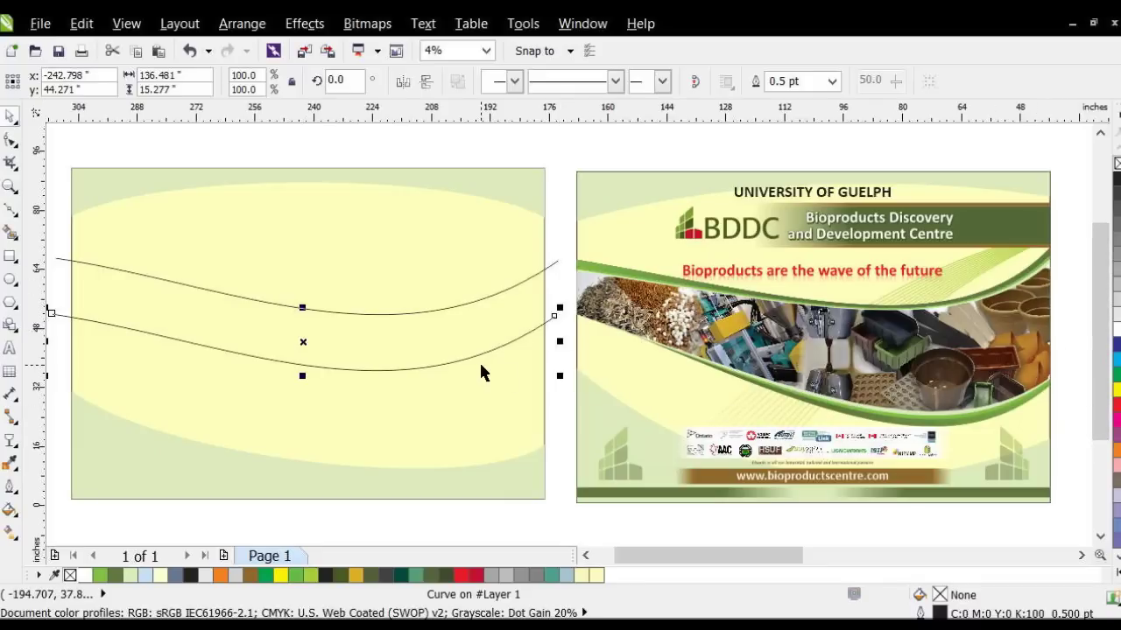
- Reshape the lower curve with a much lower right end, a deeper sag and a slightly lowered left end, like the reference banner's lower band
{"action": "left_click", "coordinate": [11, 140]}
{"action": "left_click_drag", "start_coordinate": [551, 312], "coordinate": [554, 361]}
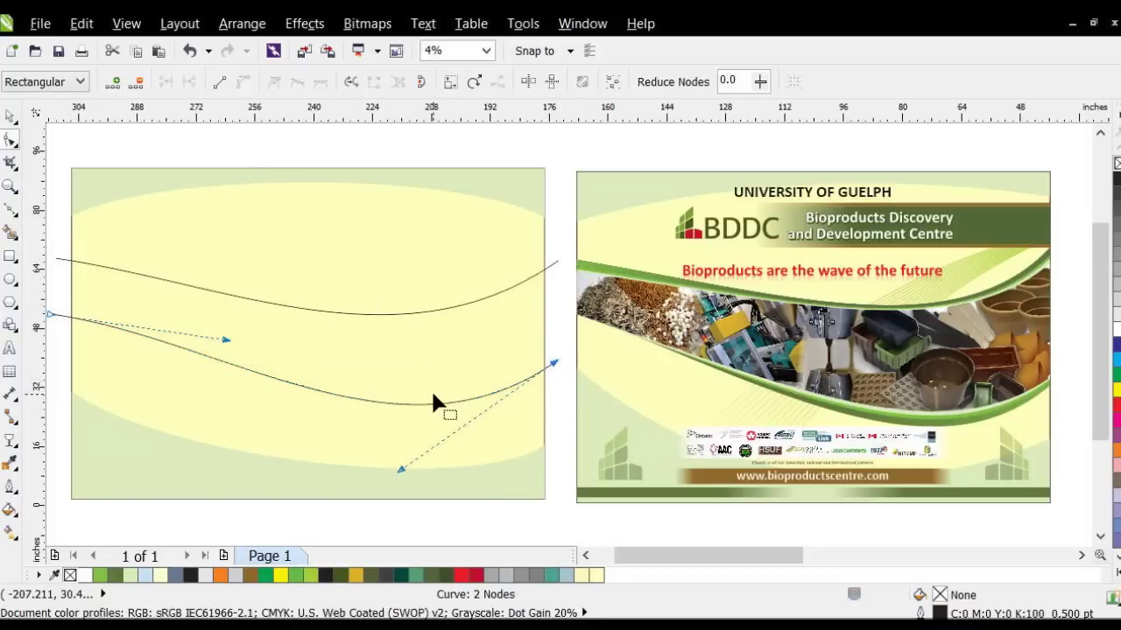
{"action": "left_click_drag", "start_coordinate": [234, 342], "coordinate": [252, 343]}
{"action": "left_click_drag", "start_coordinate": [400, 467], "coordinate": [394, 473]}
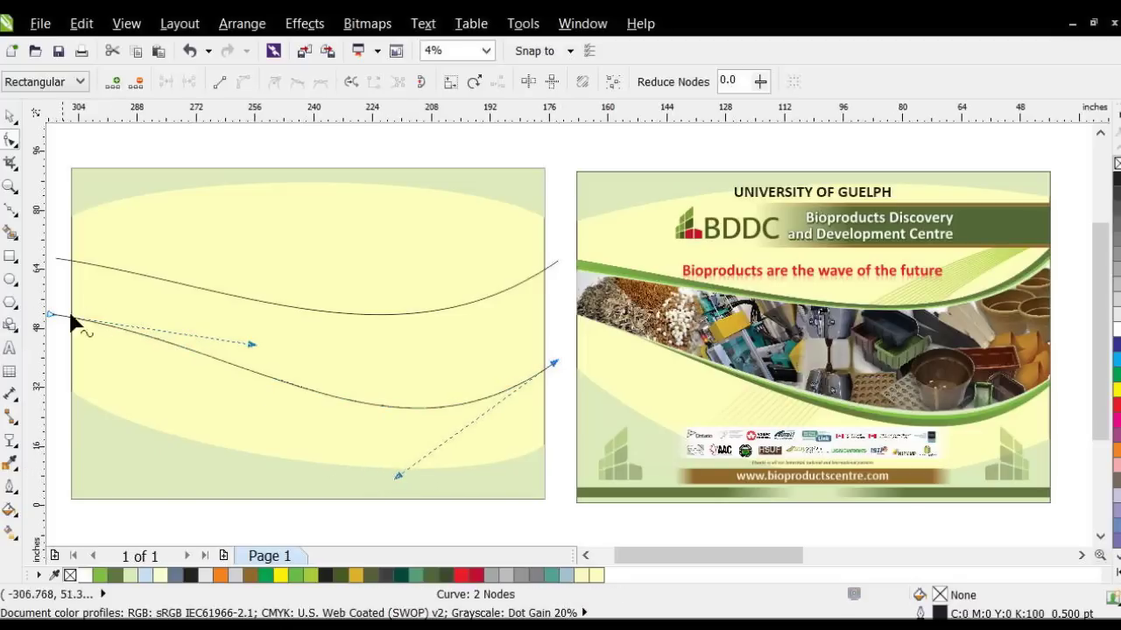
{"action": "left_click_drag", "start_coordinate": [47, 316], "coordinate": [57, 326]}
{"action": "left_click_drag", "start_coordinate": [198, 315], "coordinate": [201, 323]}
{"action": "scroll", "coordinate": [788, 565], "scroll_direction": "right", "scroll_amount": 2}
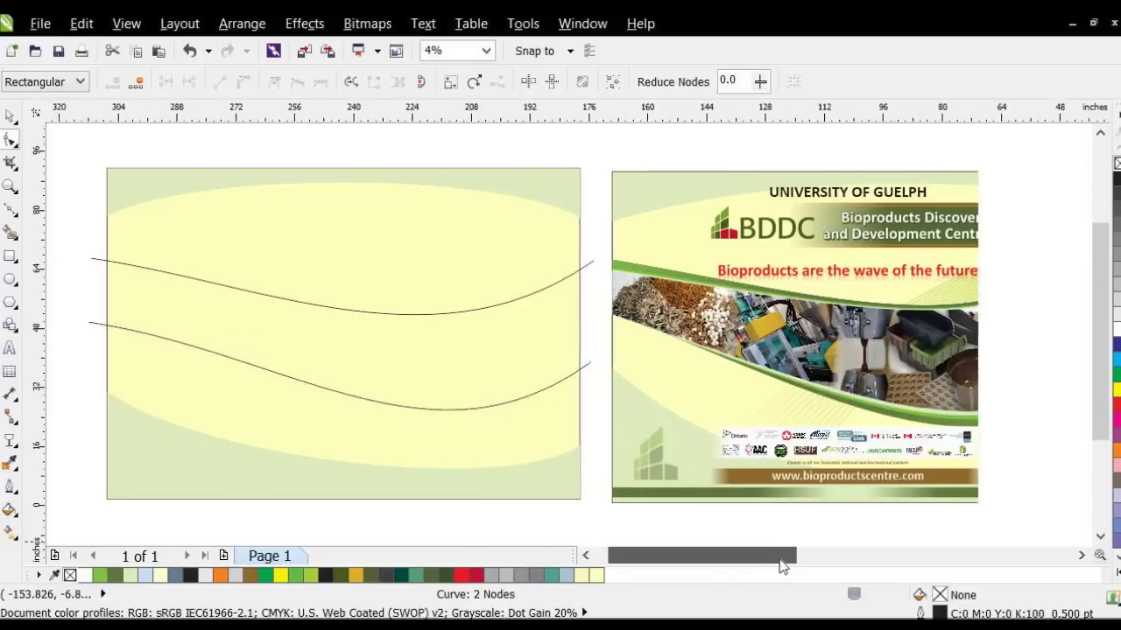
{"action": "scroll", "coordinate": [784, 568], "scroll_direction": "right", "scroll_amount": 1}
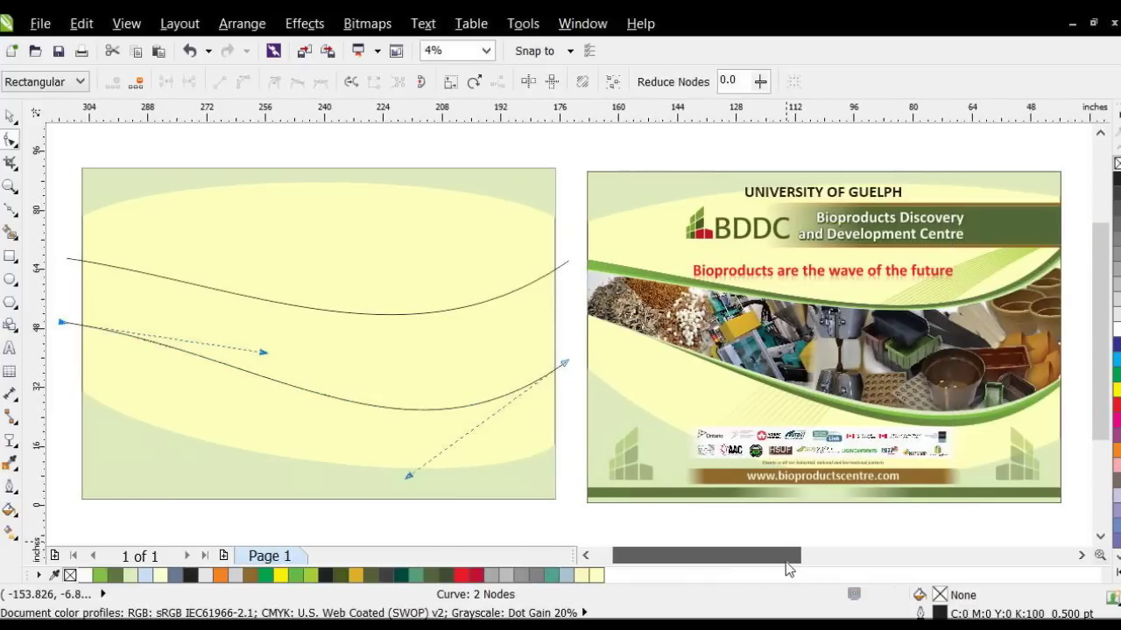
{"action": "left_click", "coordinate": [10, 115]}
{"action": "key", "text": "Escape"}
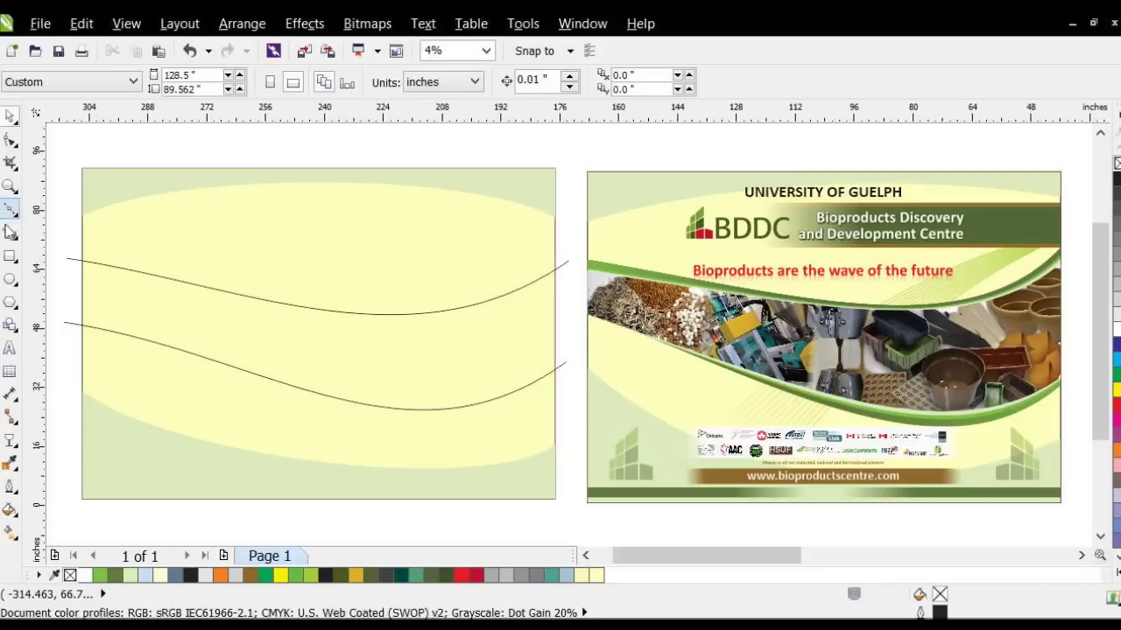
- Examine the layered green stripes along the reference banner's upper band, from its left end to the dip near the slogan
{"action": "left_click", "coordinate": [10, 185]}
{"action": "left_click_drag", "start_coordinate": [585, 241], "coordinate": [650, 290]}
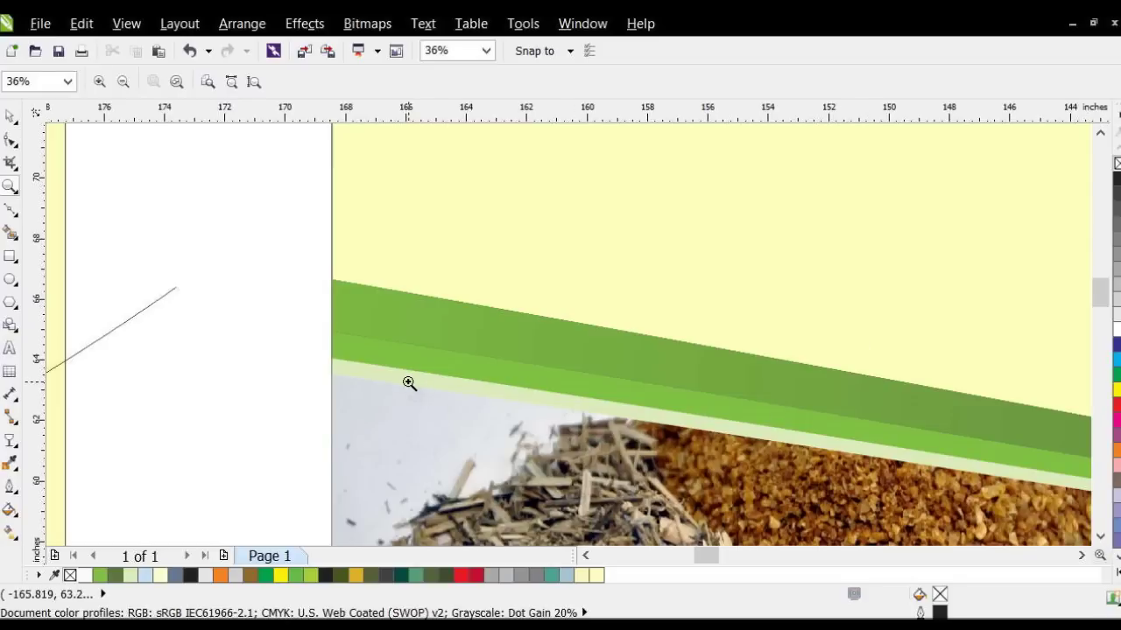
{"action": "left_click_drag", "start_coordinate": [707, 554], "coordinate": [756, 555]}
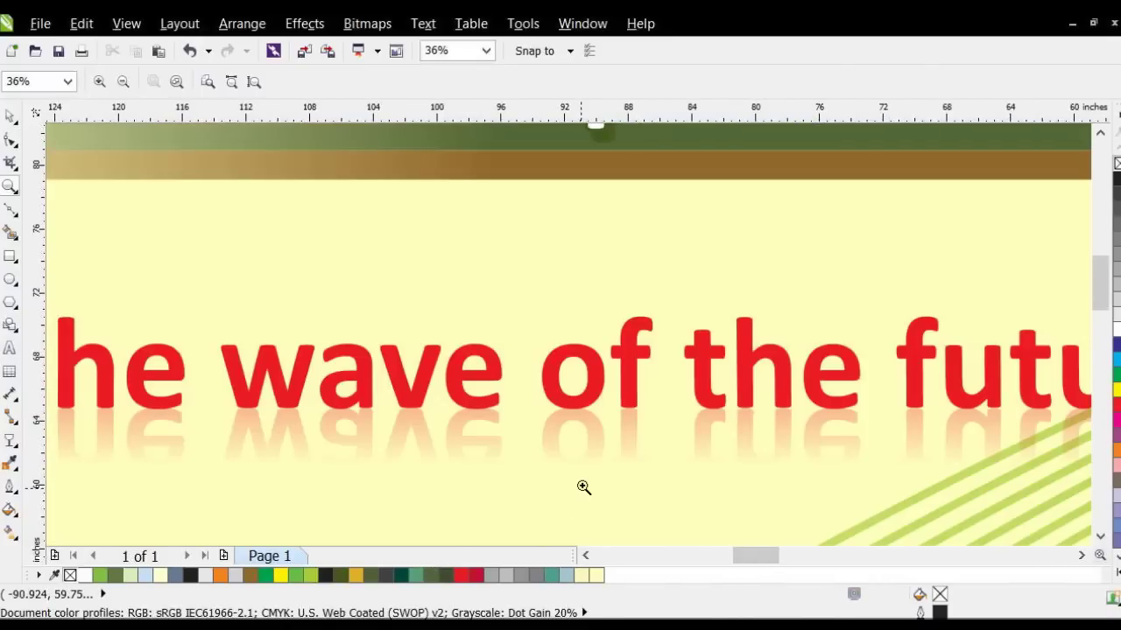
{"action": "scroll", "coordinate": [581, 488], "scroll_direction": "down", "scroll_amount": 1}
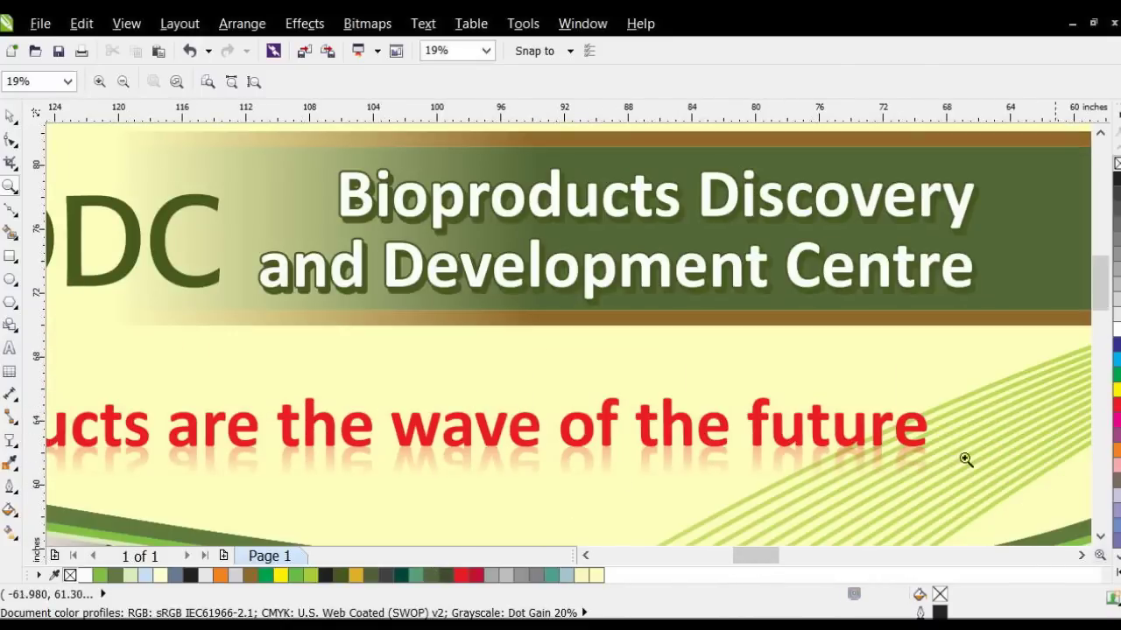
{"action": "left_click_drag", "start_coordinate": [1100, 285], "coordinate": [1100, 309]}
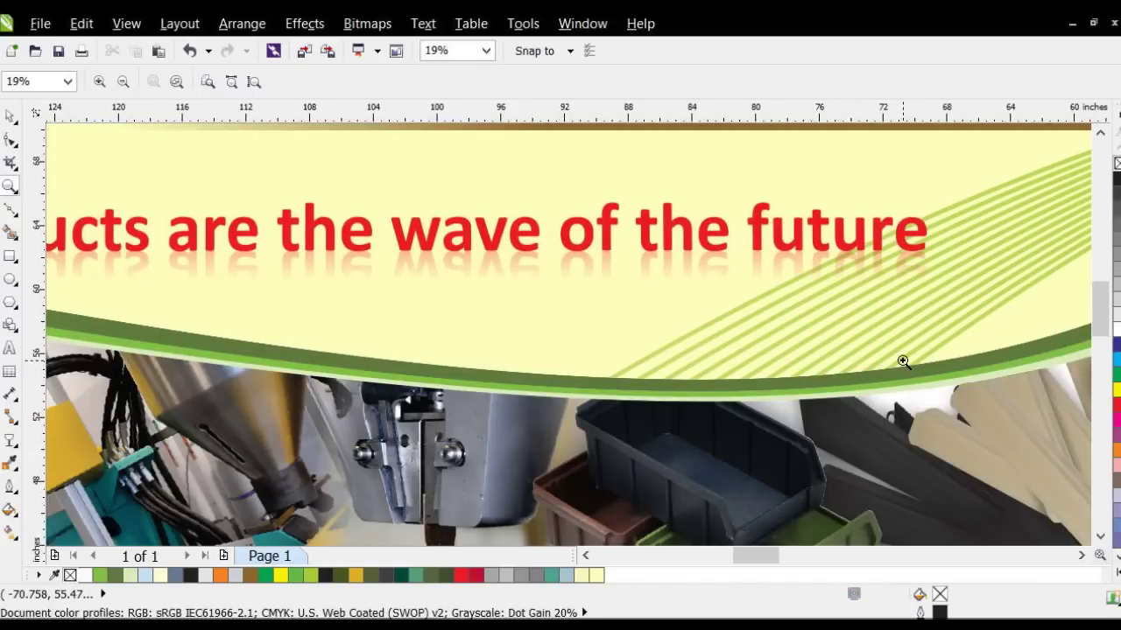
{"action": "right_click", "coordinate": [887, 378]}
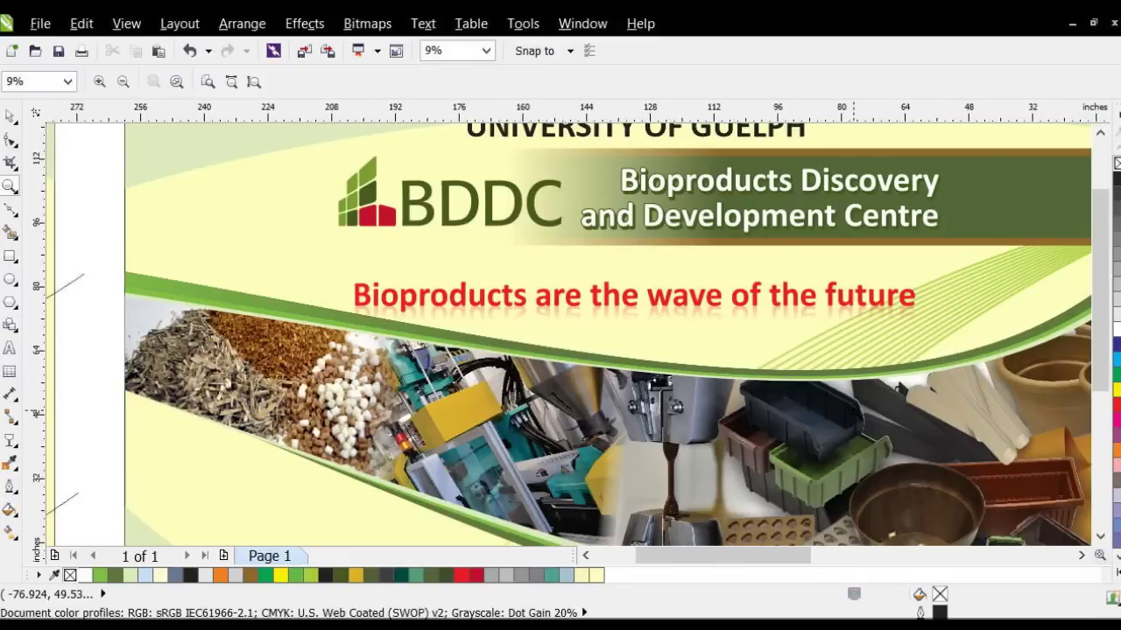
{"action": "key", "text": "F3"}
{"action": "left_click", "coordinate": [630, 557]}
{"action": "left_click_drag", "start_coordinate": [638, 554], "coordinate": [619, 563]}
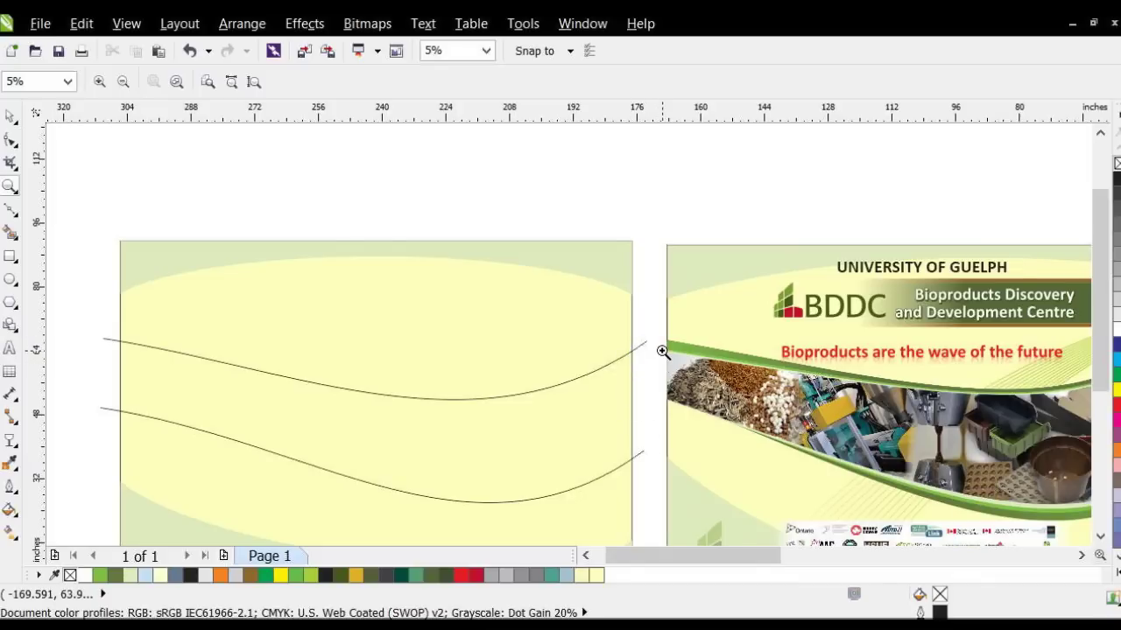
- Duplicate the upper curve about 1.3 inches above the original
{"action": "left_click", "coordinate": [10, 116]}
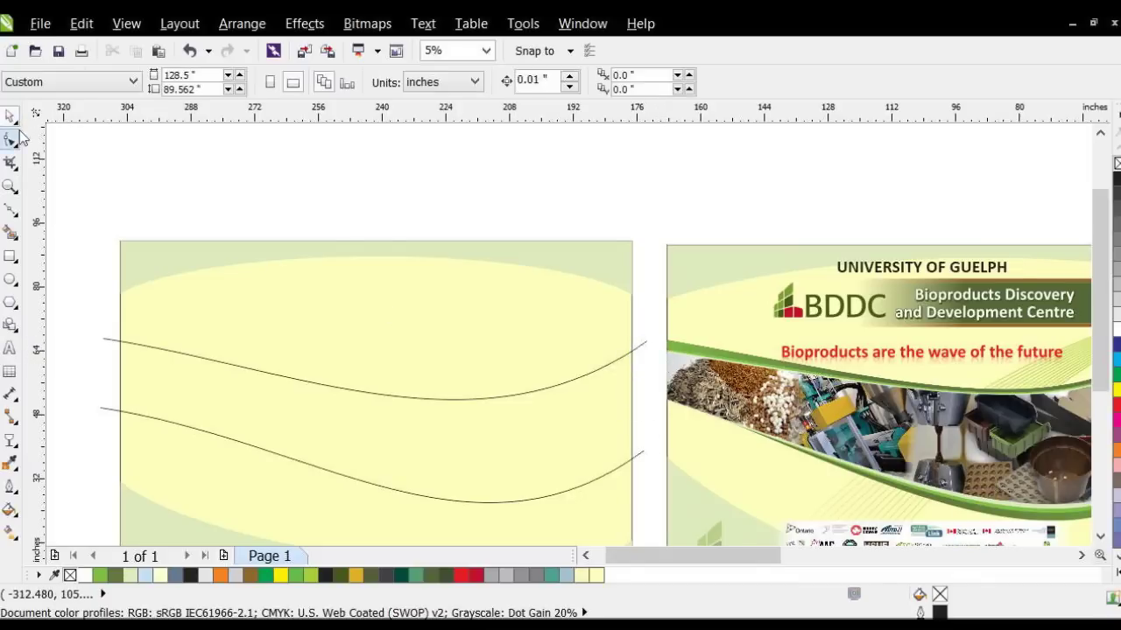
{"action": "left_click", "coordinate": [217, 366]}
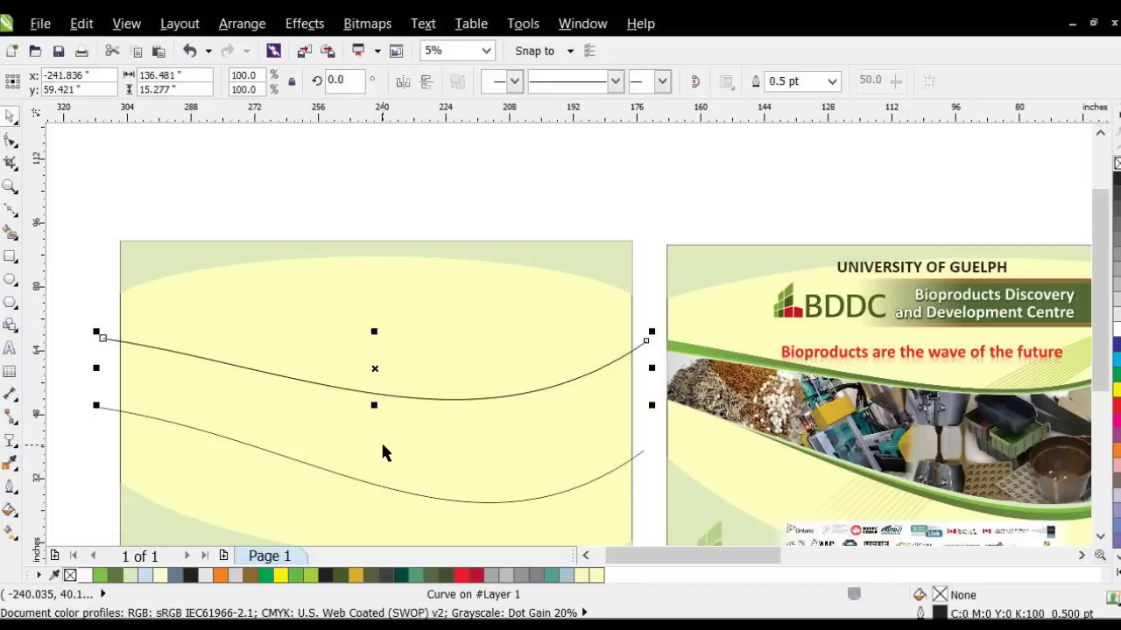
{"action": "left_click_drag", "start_coordinate": [374, 368], "coordinate": [377, 363]}
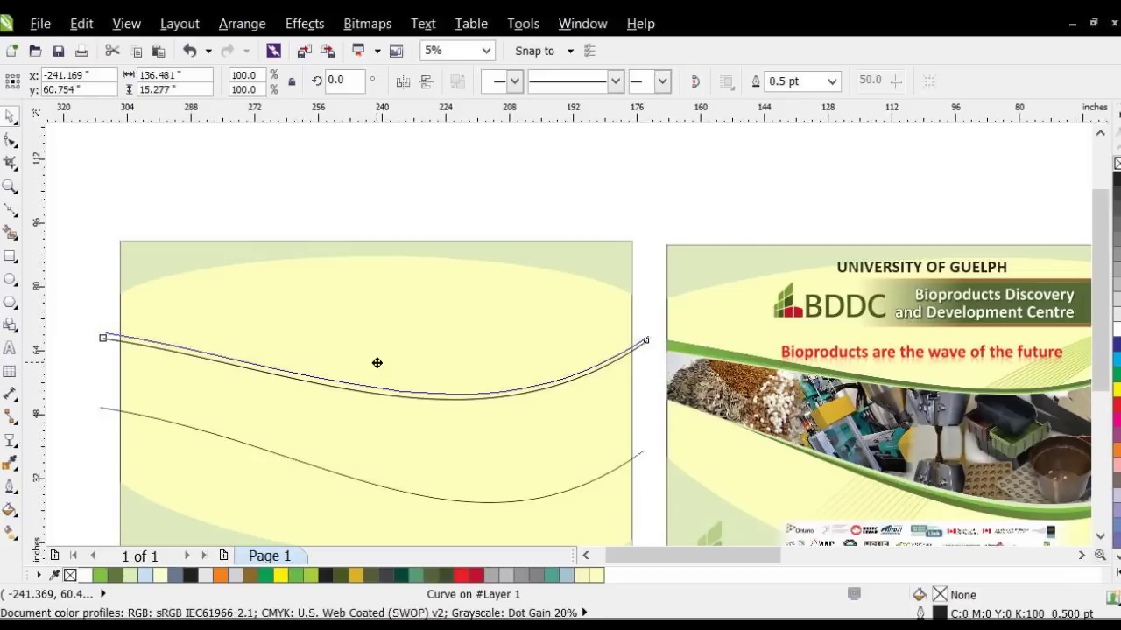
{"action": "left_click_drag", "start_coordinate": [377, 362], "coordinate": [376, 365]}
{"action": "left_click_drag", "start_coordinate": [383, 365], "coordinate": [374, 363]}
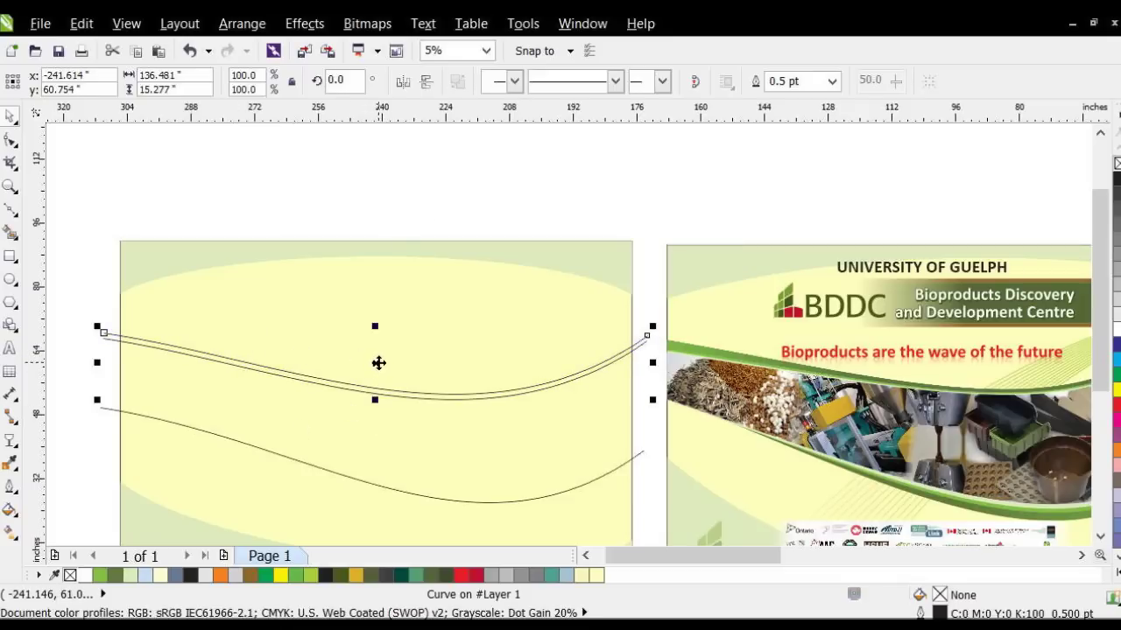
- Rotate the new copy 0.8° about its left end, and move it down closer to the original upper curve
{"action": "left_click", "coordinate": [339, 385]}
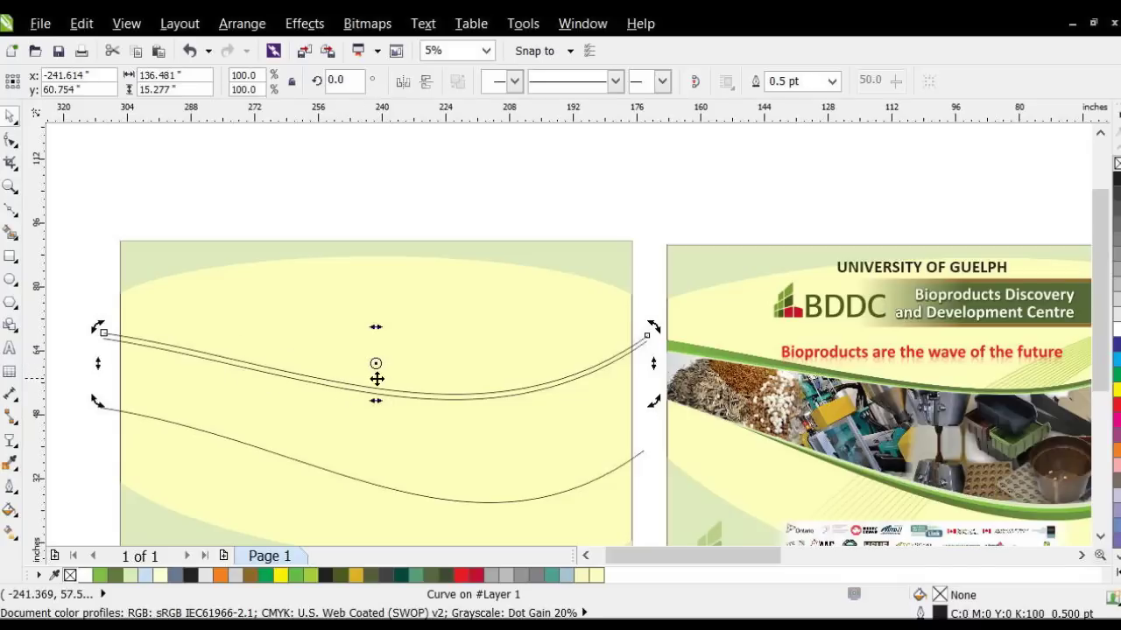
{"action": "left_click_drag", "start_coordinate": [374, 363], "coordinate": [119, 336]}
{"action": "left_click_drag", "start_coordinate": [653, 326], "coordinate": [655, 319]}
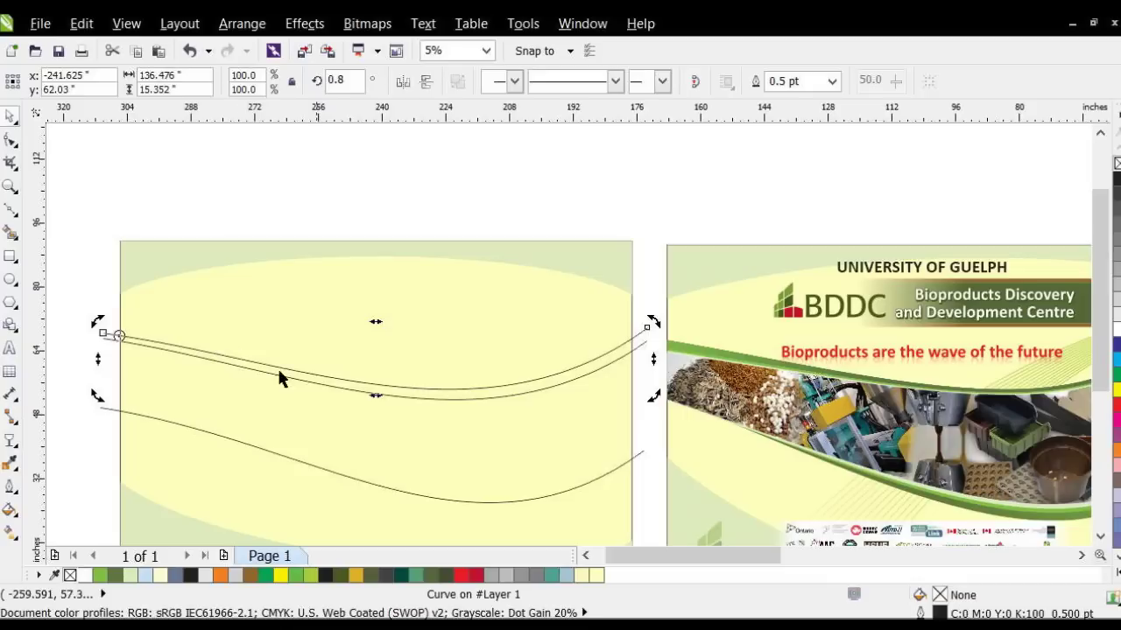
{"action": "left_click", "coordinate": [245, 188]}
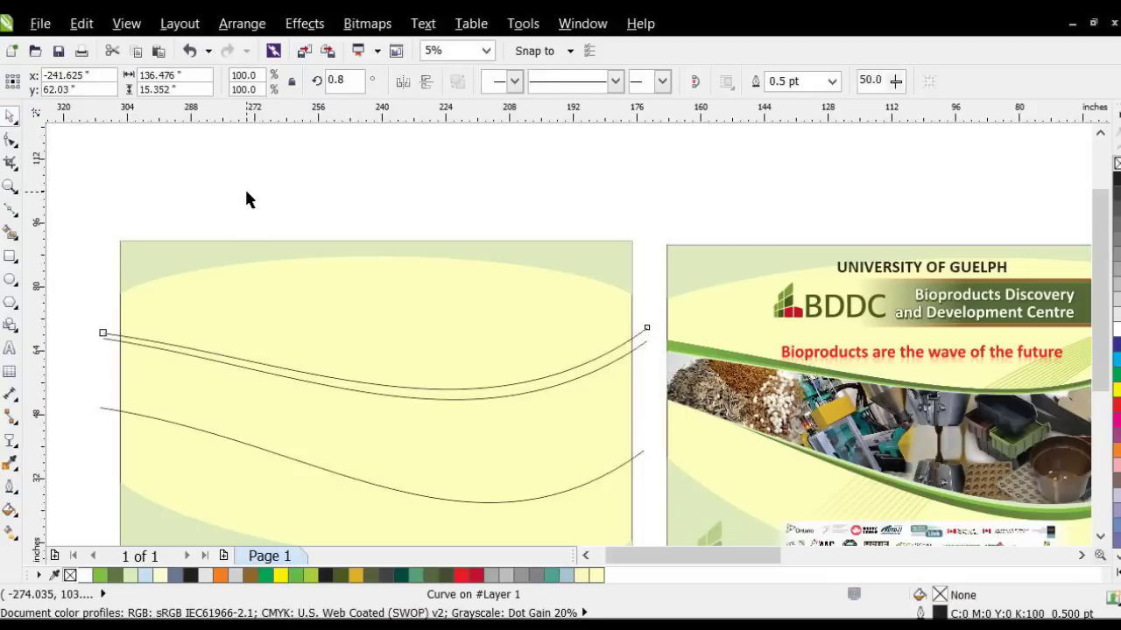
{"action": "left_click", "coordinate": [617, 352]}
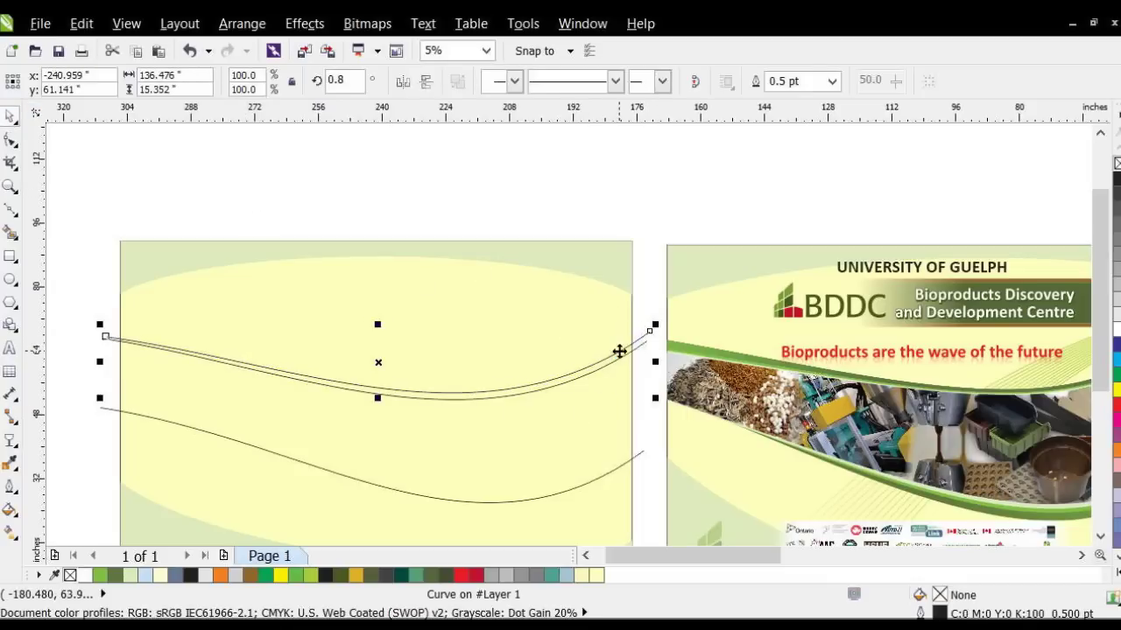
{"action": "left_click", "coordinate": [654, 266]}
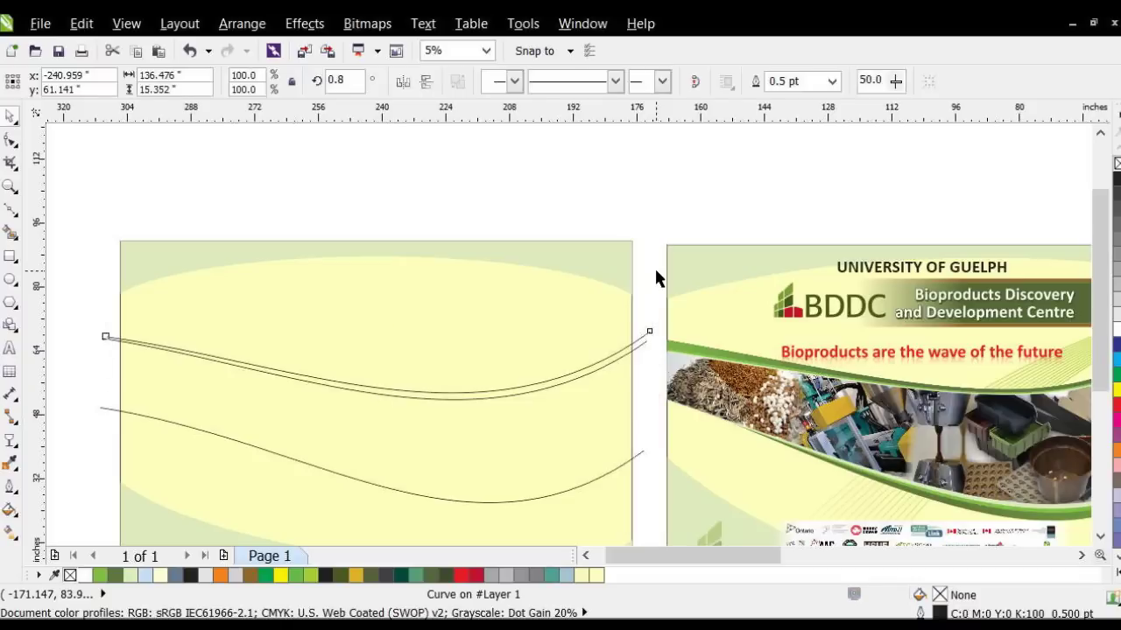
- Duplicate the rotated curve about 1.3 inches above, turn the copy to 0.3° about its left end, and nudge it up slightly
{"action": "left_click", "coordinate": [579, 369]}
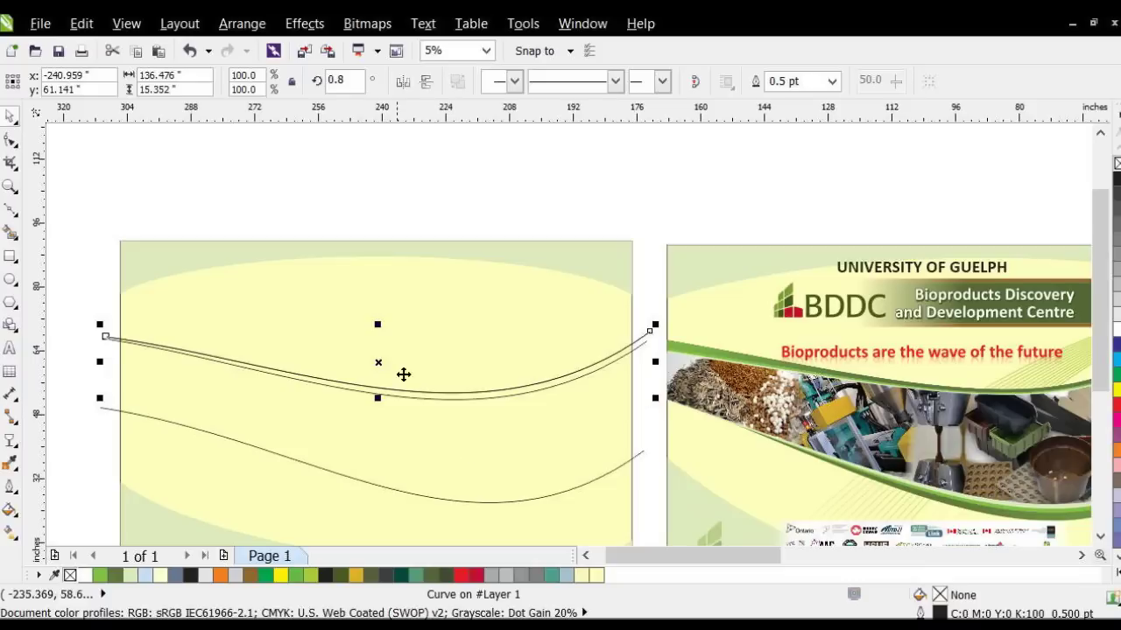
{"action": "left_click_drag", "start_coordinate": [382, 362], "coordinate": [380, 356]}
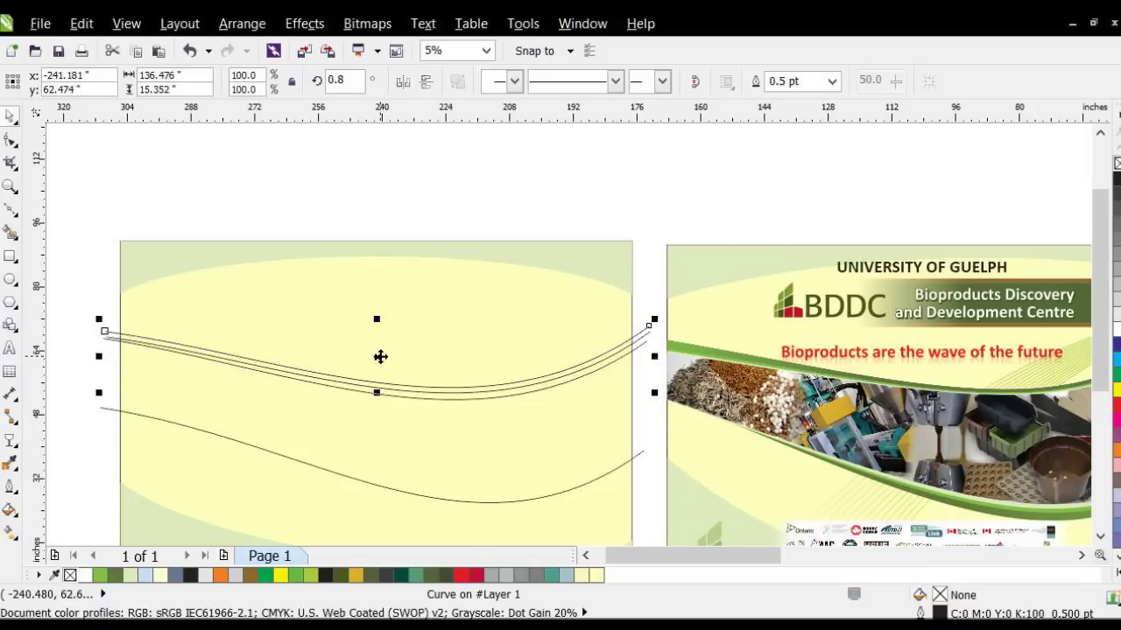
{"action": "left_click", "coordinate": [379, 357]}
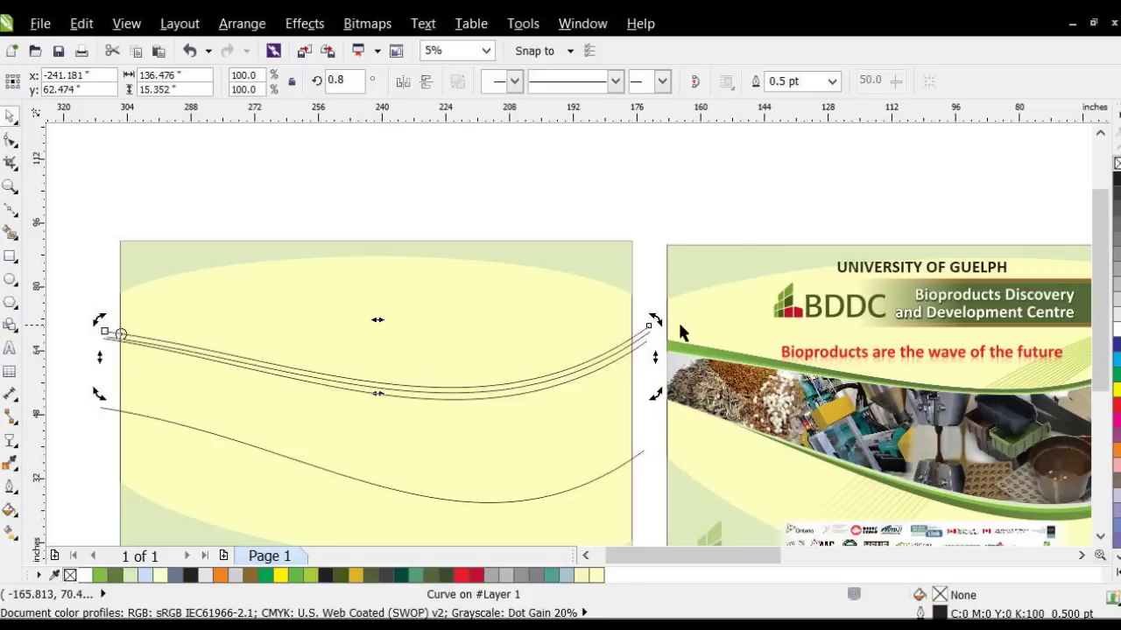
{"action": "left_click_drag", "start_coordinate": [658, 322], "coordinate": [659, 326]}
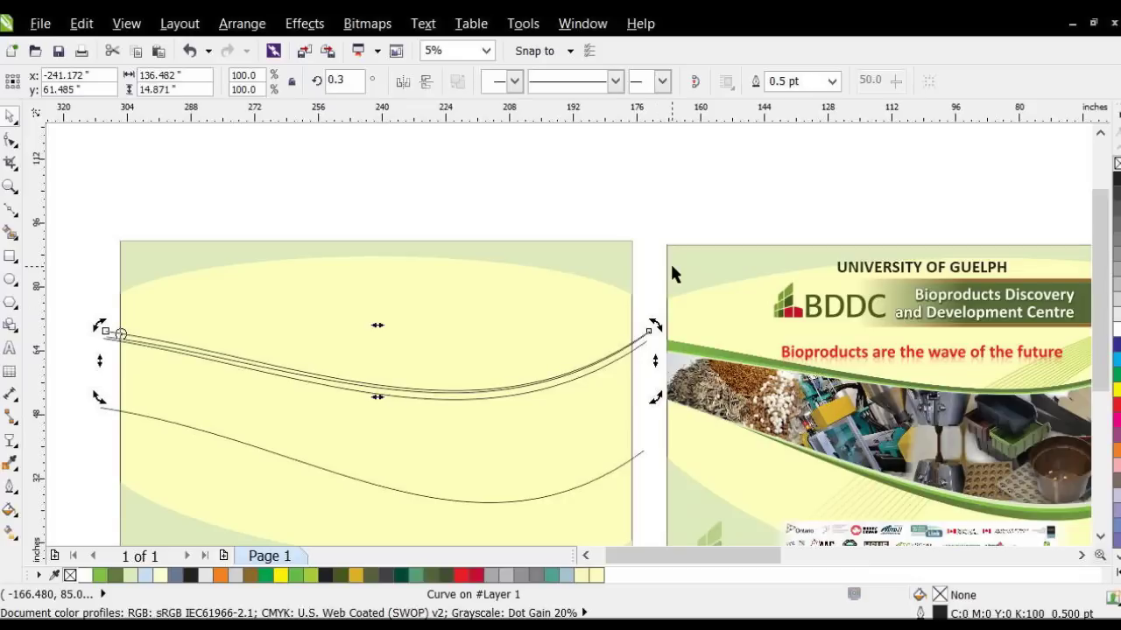
{"action": "key", "text": "Up"}
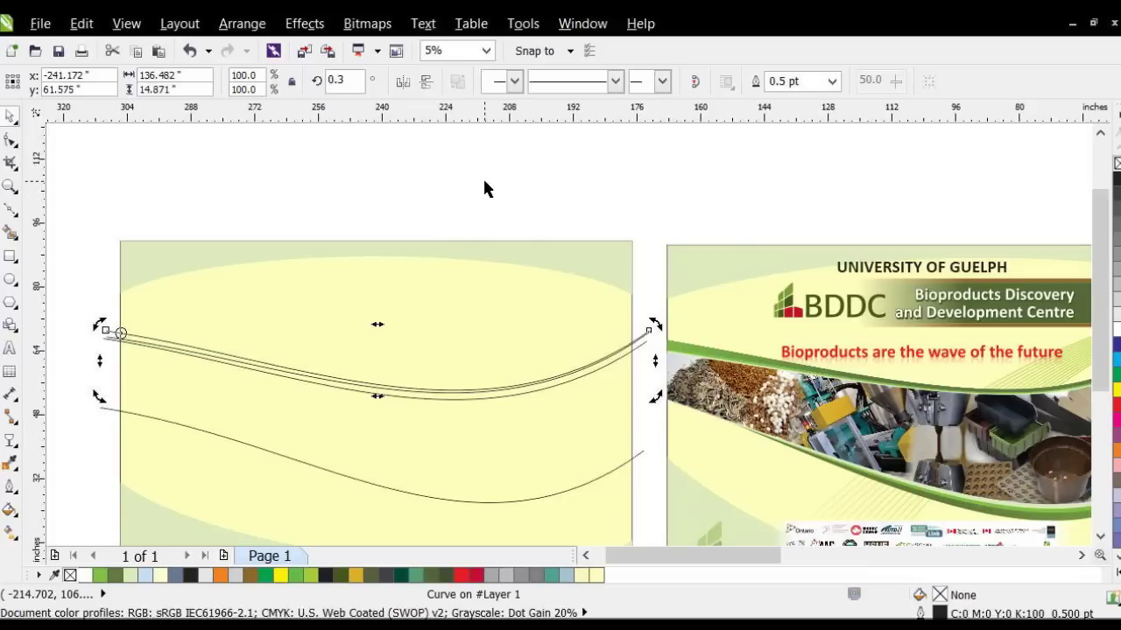
{"action": "key", "text": "KP_Add"}
{"action": "key", "text": "F5"}
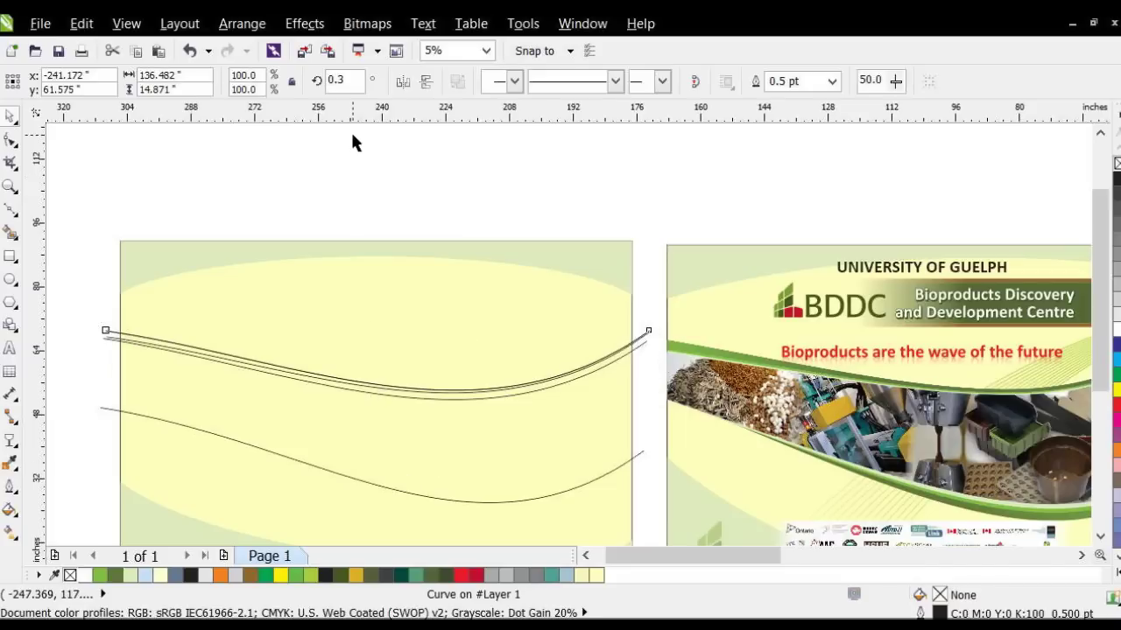
{"action": "left_click", "coordinate": [352, 140]}
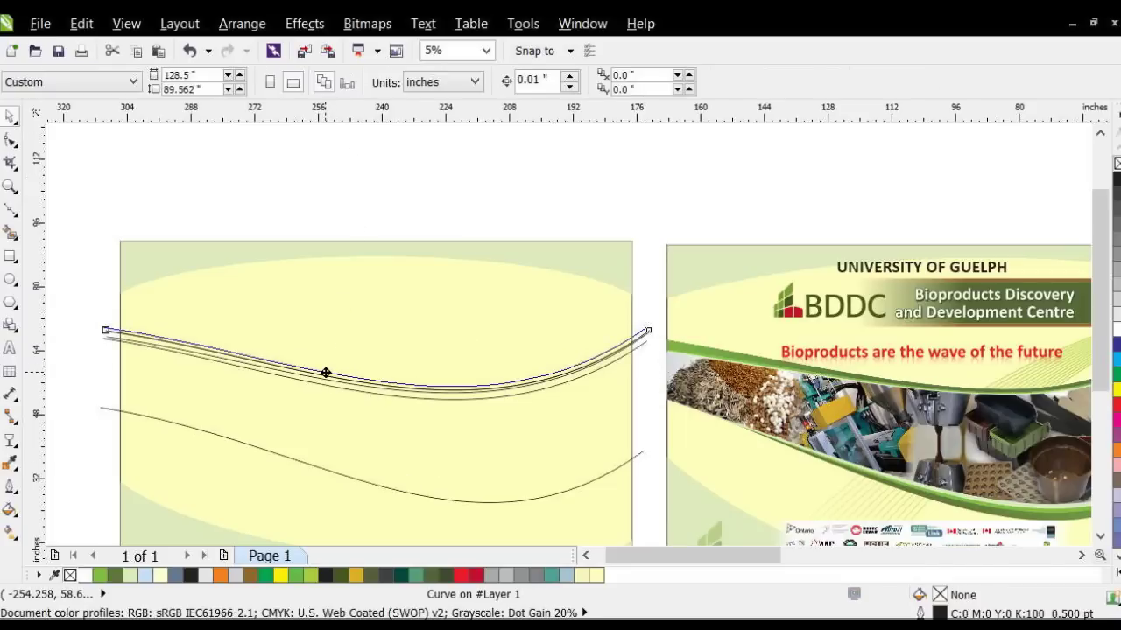
- Duplicate the topmost curve about 1.1 inches higher and rotate the copy to 0.9° about its left end
{"action": "left_click", "coordinate": [326, 373]}
{"action": "left_click", "coordinate": [326, 373]}
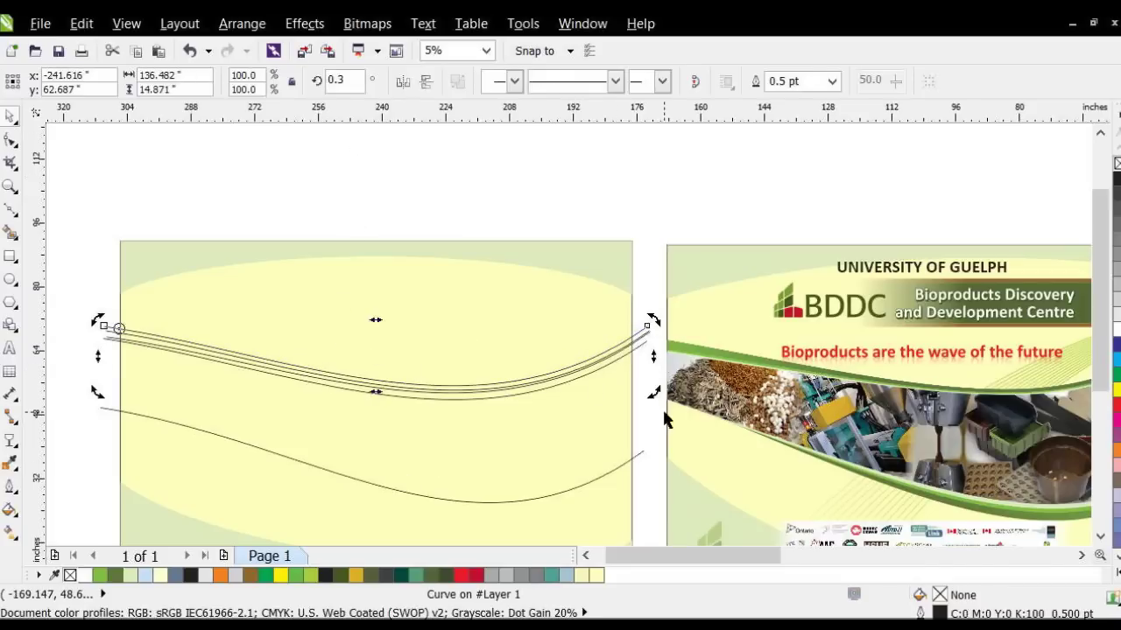
{"action": "left_click_drag", "start_coordinate": [656, 393], "coordinate": [656, 385]}
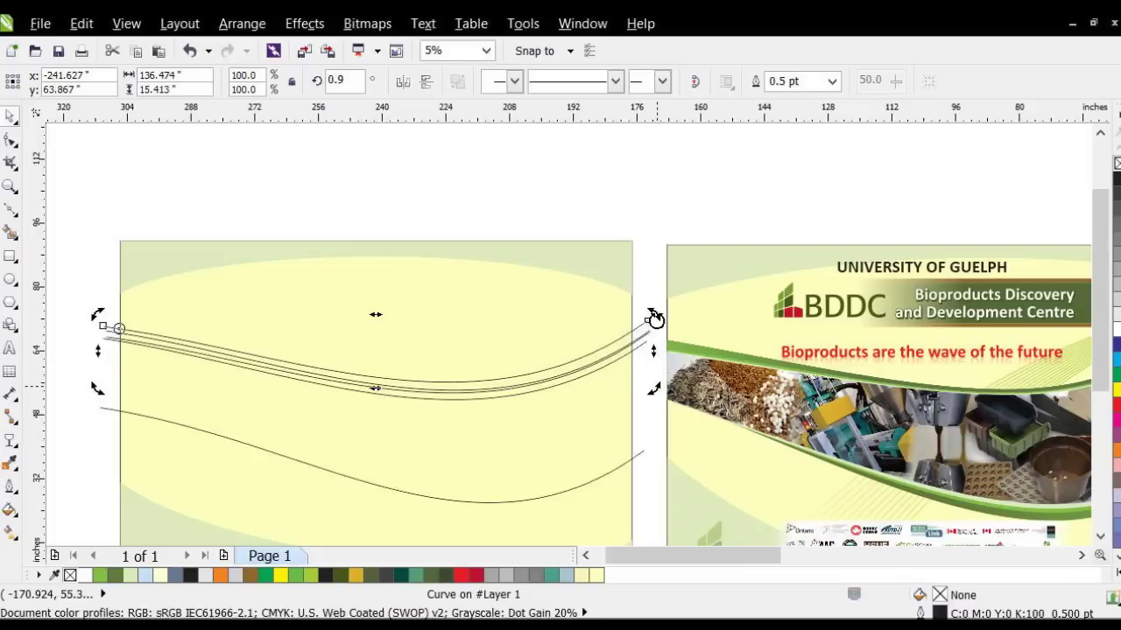
- Flatten the sag of the lowest curve in the upper band by raising the Bézier handle of its right end
{"action": "left_click", "coordinate": [619, 200]}
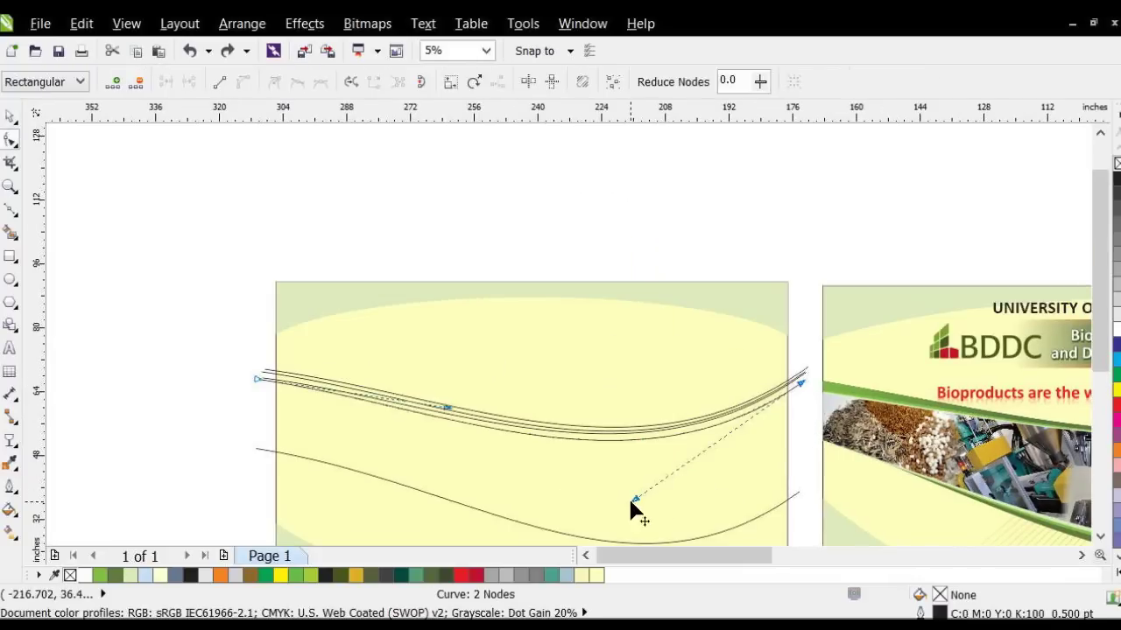
{"action": "left_click_drag", "start_coordinate": [637, 499], "coordinate": [645, 493]}
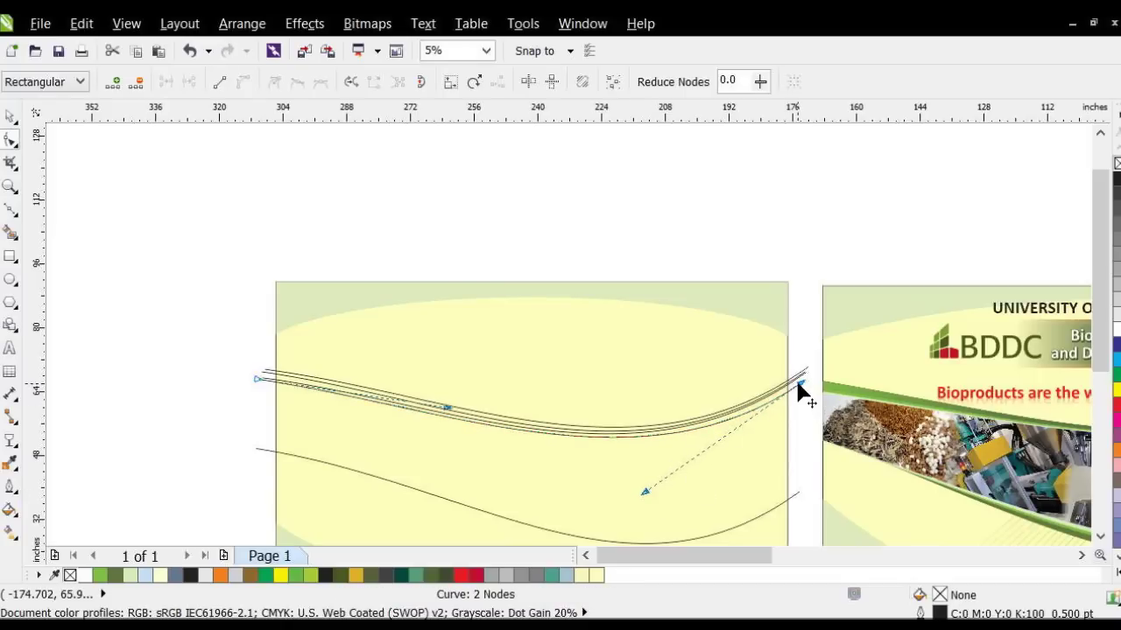
- Compare the drawn upper and lower curves with the green bands around the photo strip on the finished banner
{"action": "left_click", "coordinate": [11, 116]}
{"action": "left_click", "coordinate": [162, 185]}
{"action": "left_click_drag", "start_coordinate": [1100, 307], "coordinate": [1099, 338]}
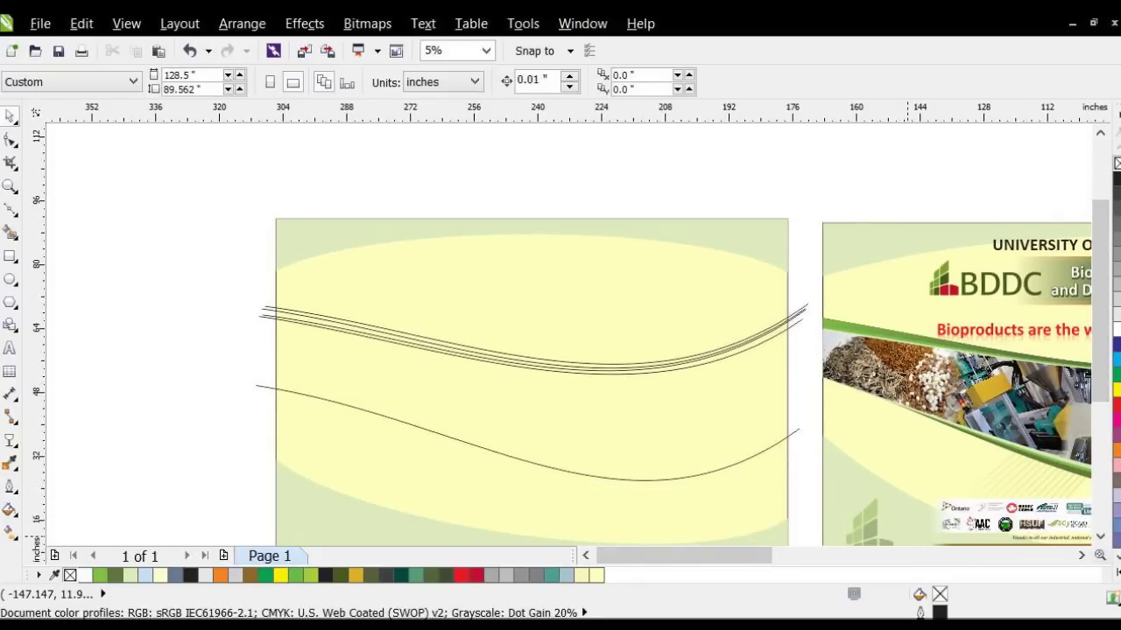
{"action": "left_click_drag", "start_coordinate": [695, 563], "coordinate": [703, 564]}
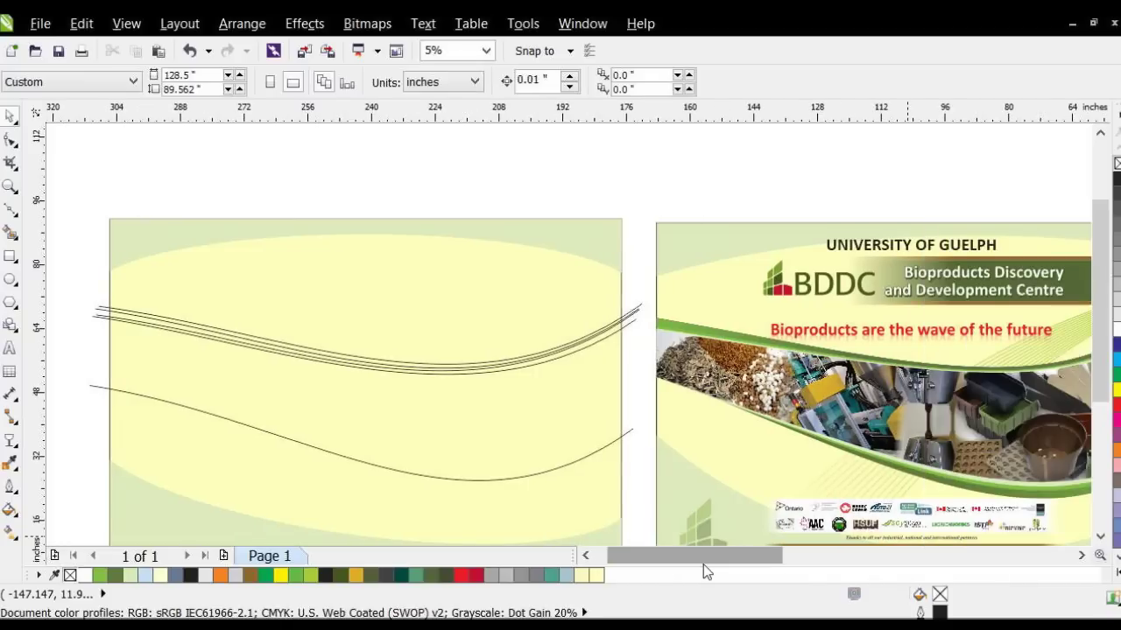
{"action": "left_click", "coordinate": [9, 185]}
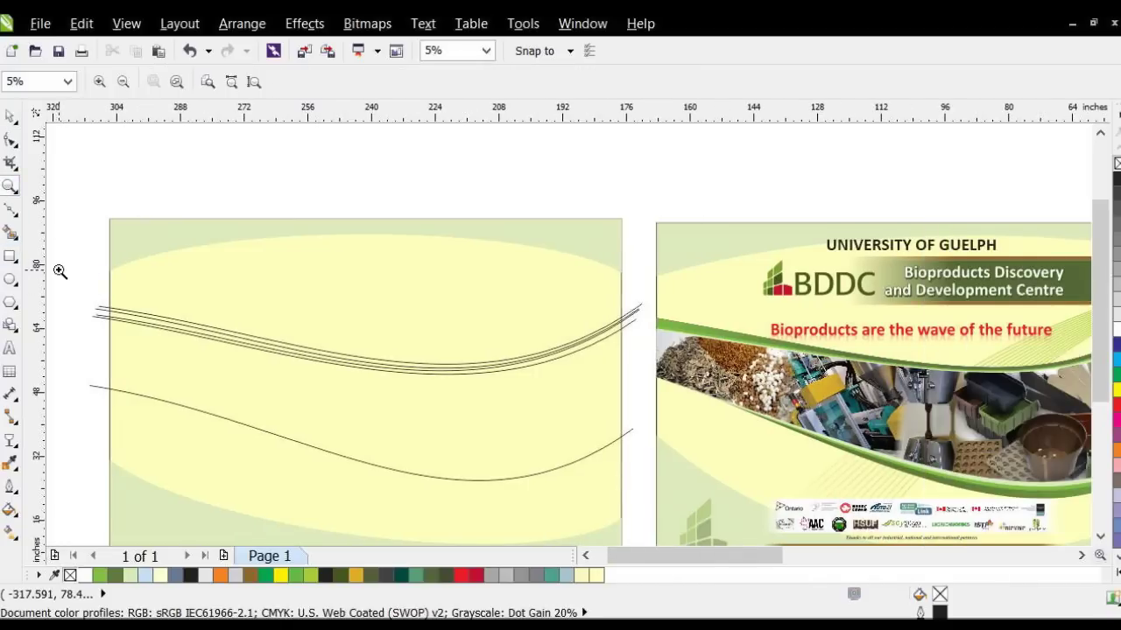
{"action": "left_click", "coordinate": [644, 400]}
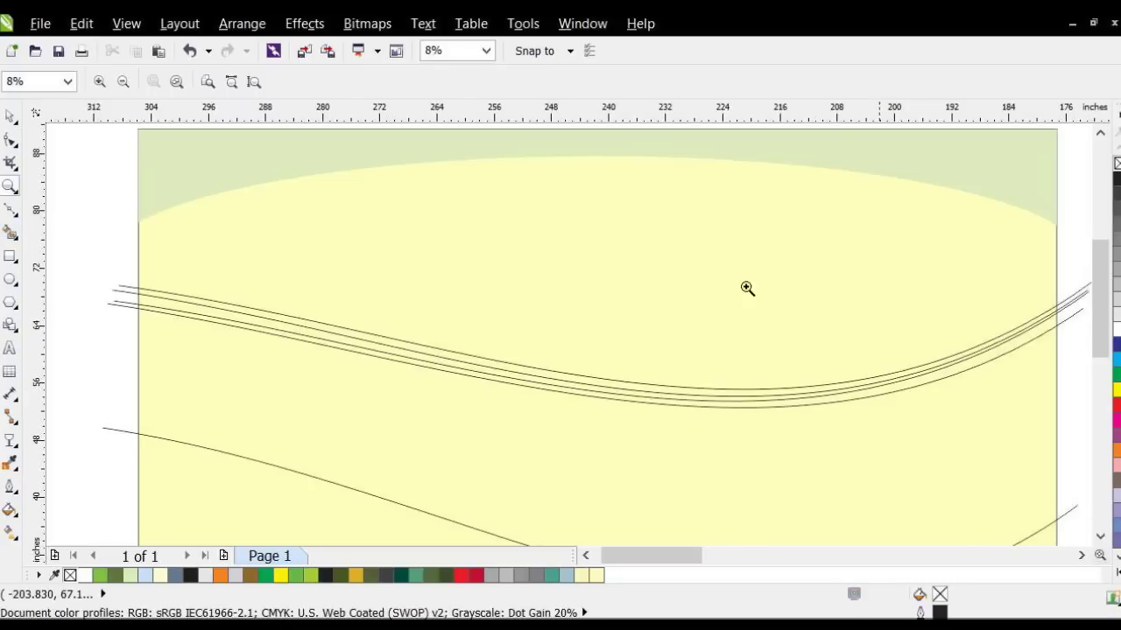
{"action": "left_click", "coordinate": [13, 116]}
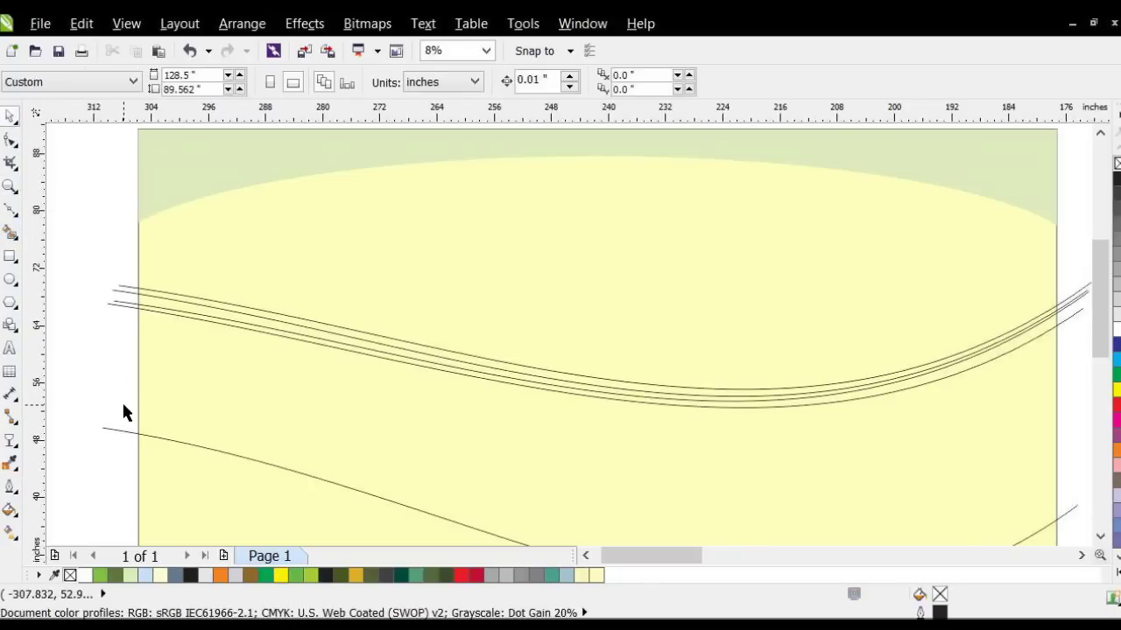
{"action": "scroll", "coordinate": [123, 399], "scroll_direction": "down", "scroll_amount": 1}
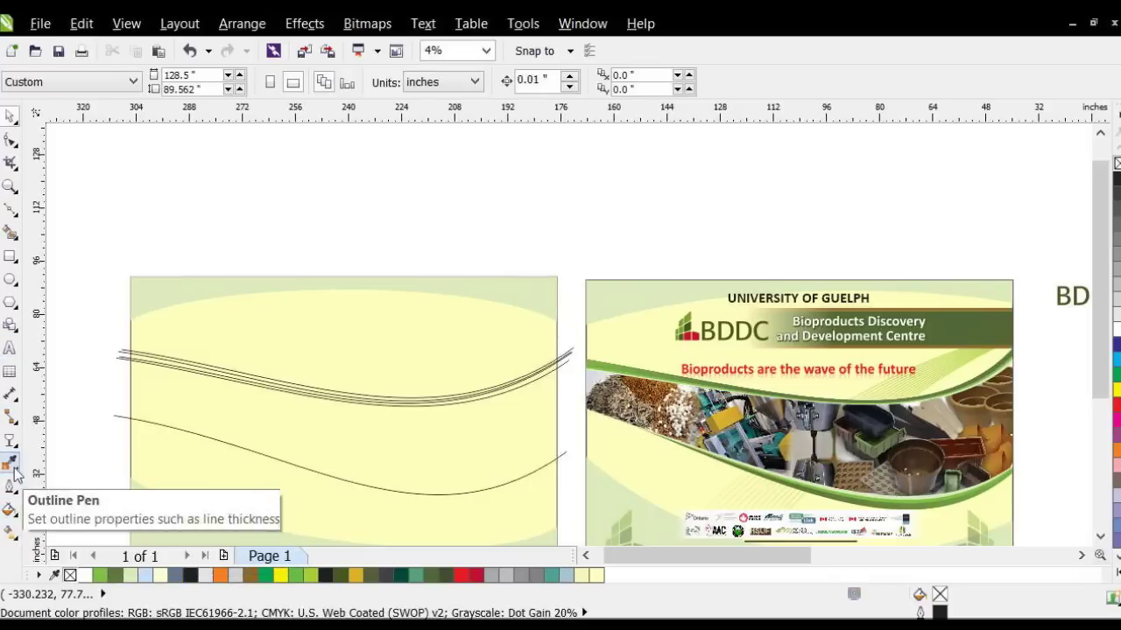
- Use Smart Fill to create a slate-blue shape with a 0.5 pt outline in the wide area between the upper and lower curves
{"action": "left_click", "coordinate": [9, 234]}
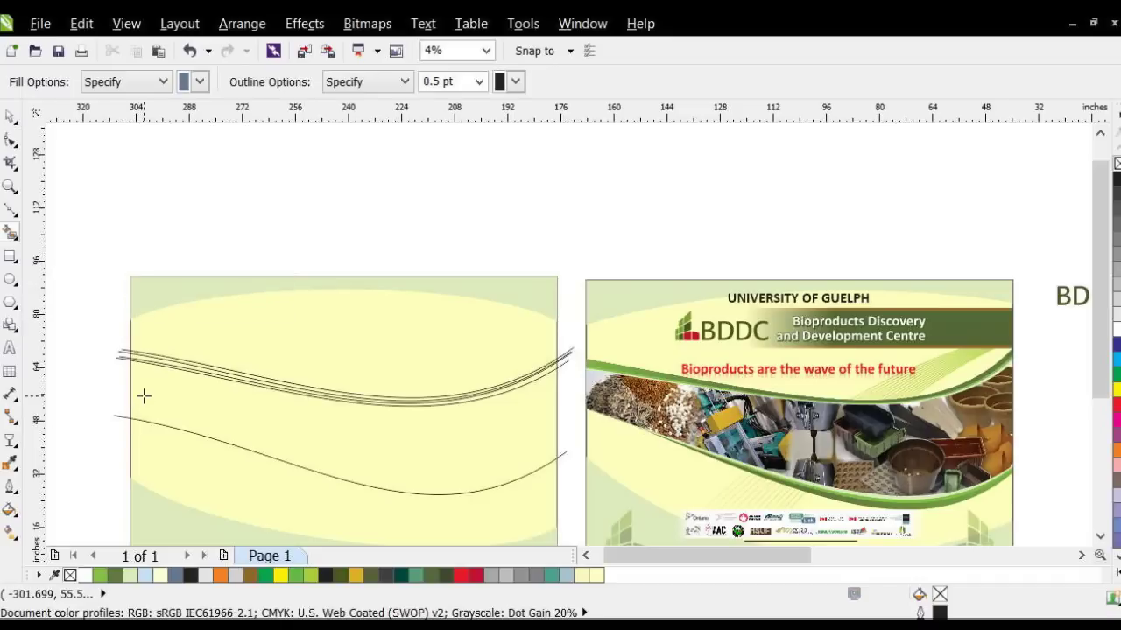
{"action": "left_click", "coordinate": [144, 396]}
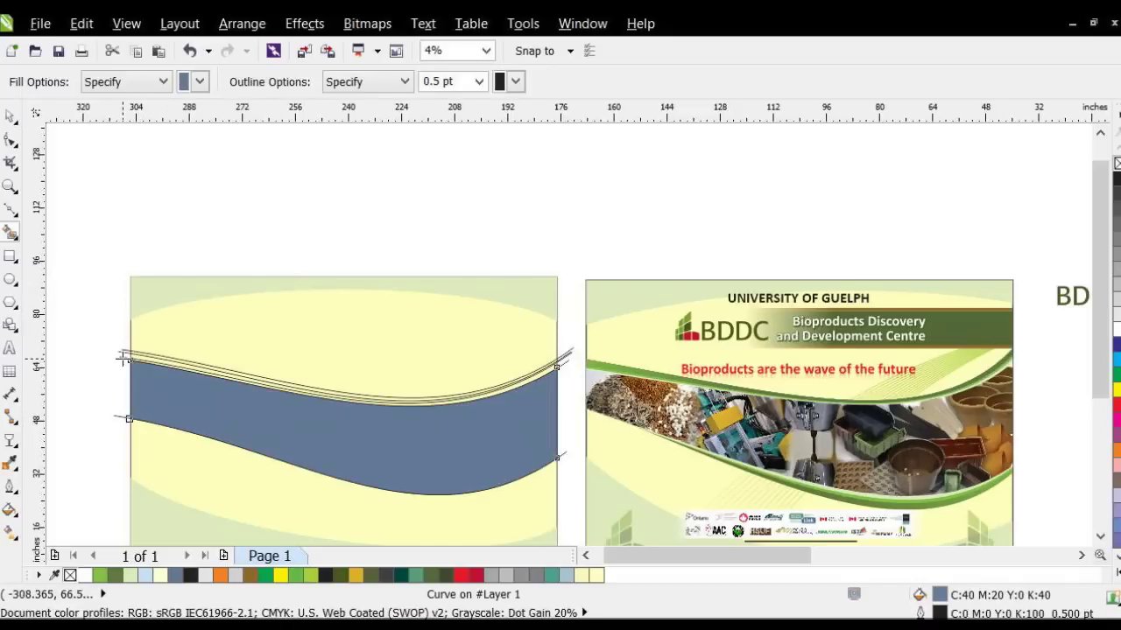
{"action": "scroll", "coordinate": [125, 354], "scroll_direction": "up", "scroll_amount": 1}
{"action": "scroll", "coordinate": [125, 355], "scroll_direction": "up", "scroll_amount": 1}
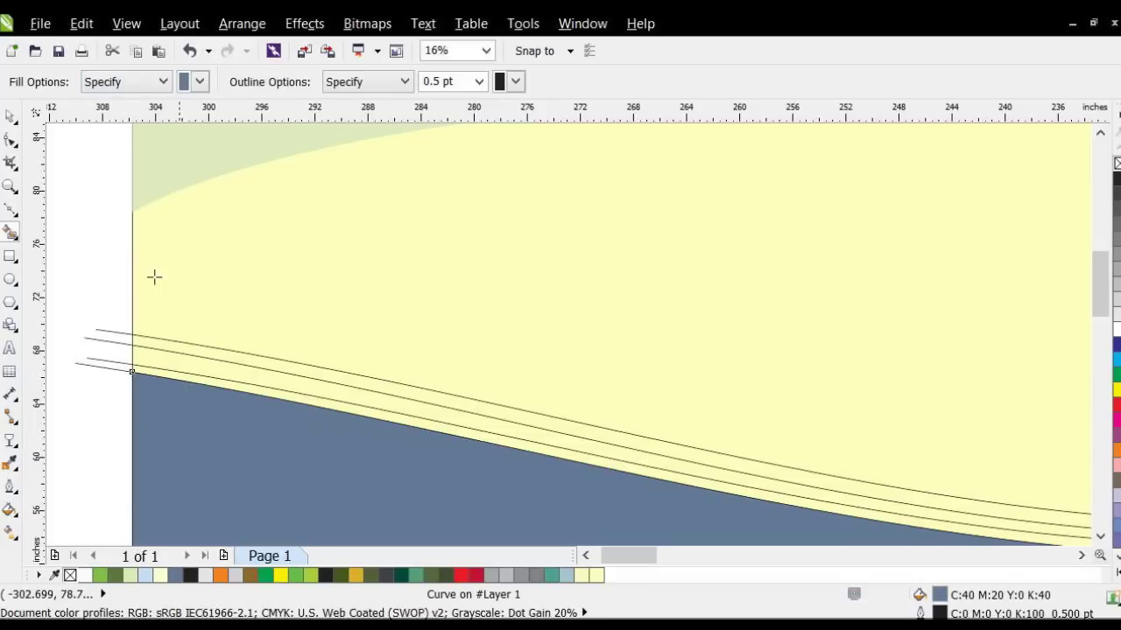
{"action": "left_click", "coordinate": [197, 84]}
{"action": "left_click", "coordinate": [197, 84]}
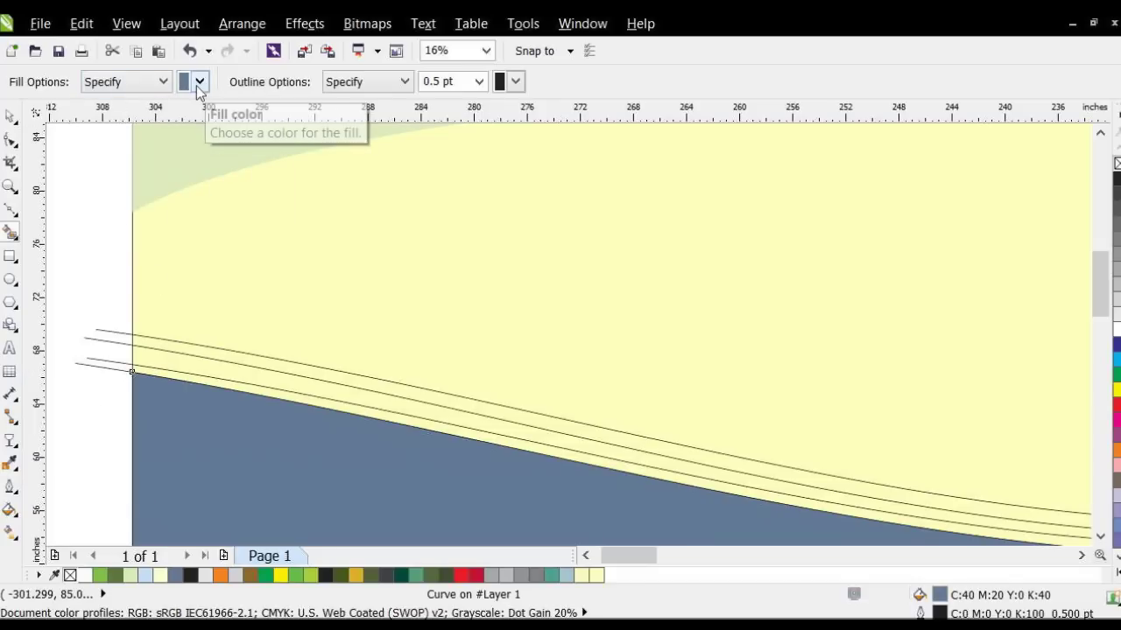
{"action": "left_click", "coordinate": [197, 84]}
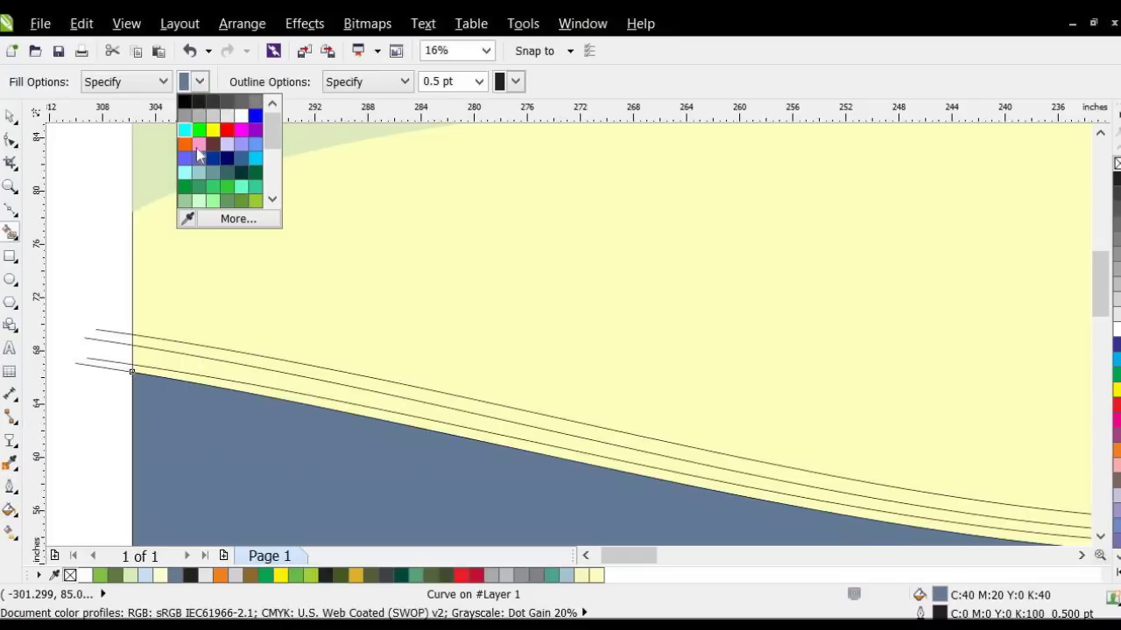
{"action": "left_click", "coordinate": [200, 81]}
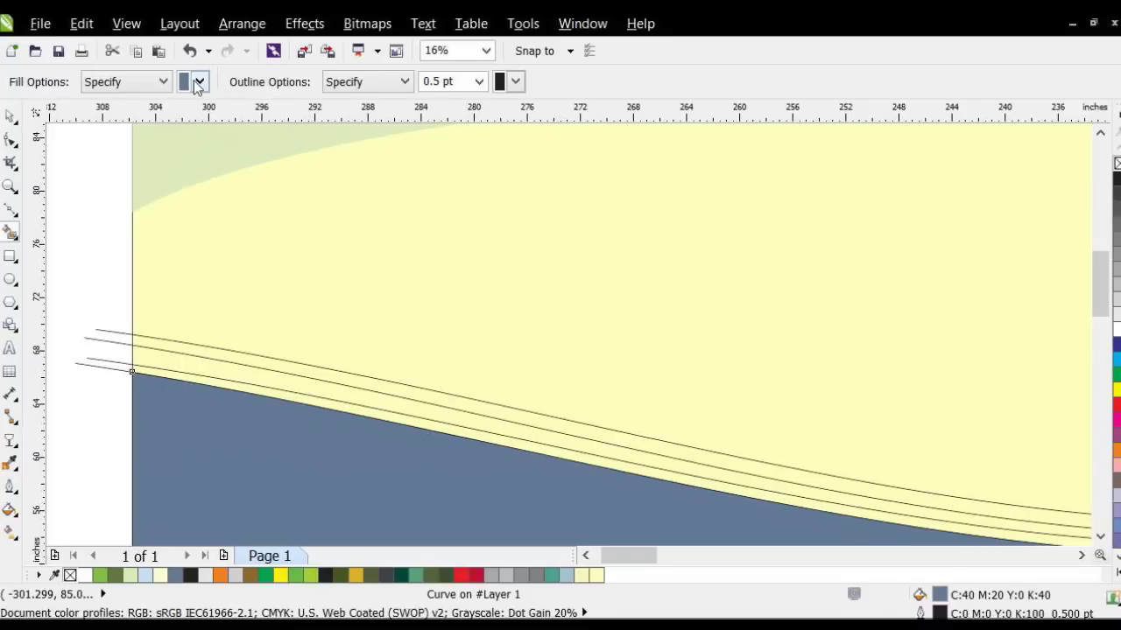
- Create separate slate-blue Smart Fill shapes in the three narrow gaps between the four upper curves
{"action": "left_click", "coordinate": [144, 370]}
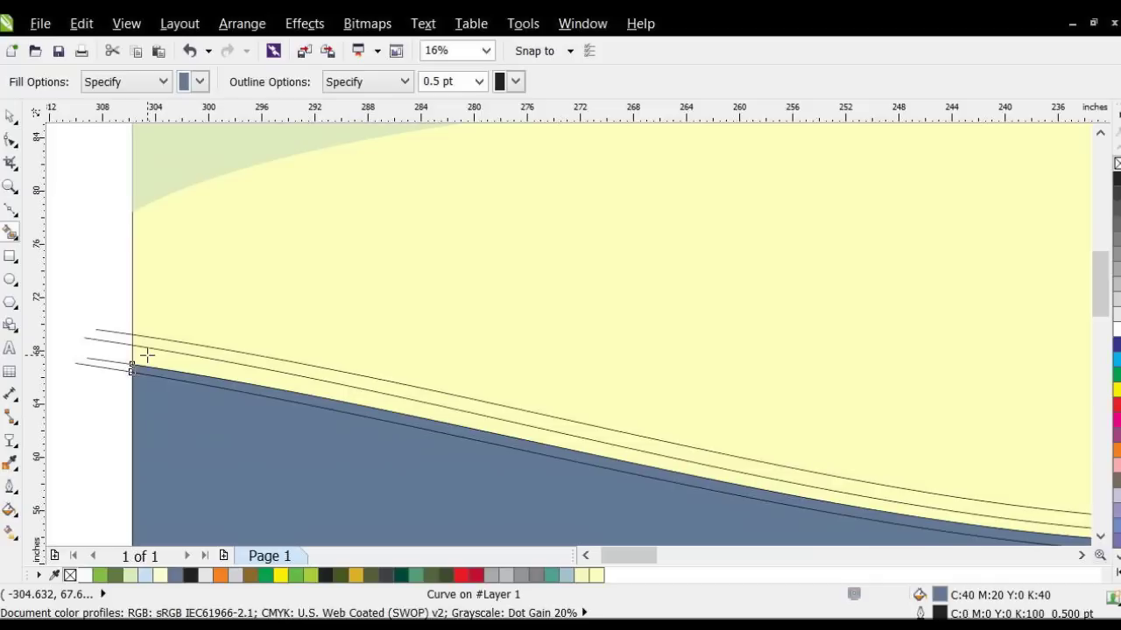
{"action": "left_click", "coordinate": [146, 355]}
{"action": "left_click", "coordinate": [147, 340]}
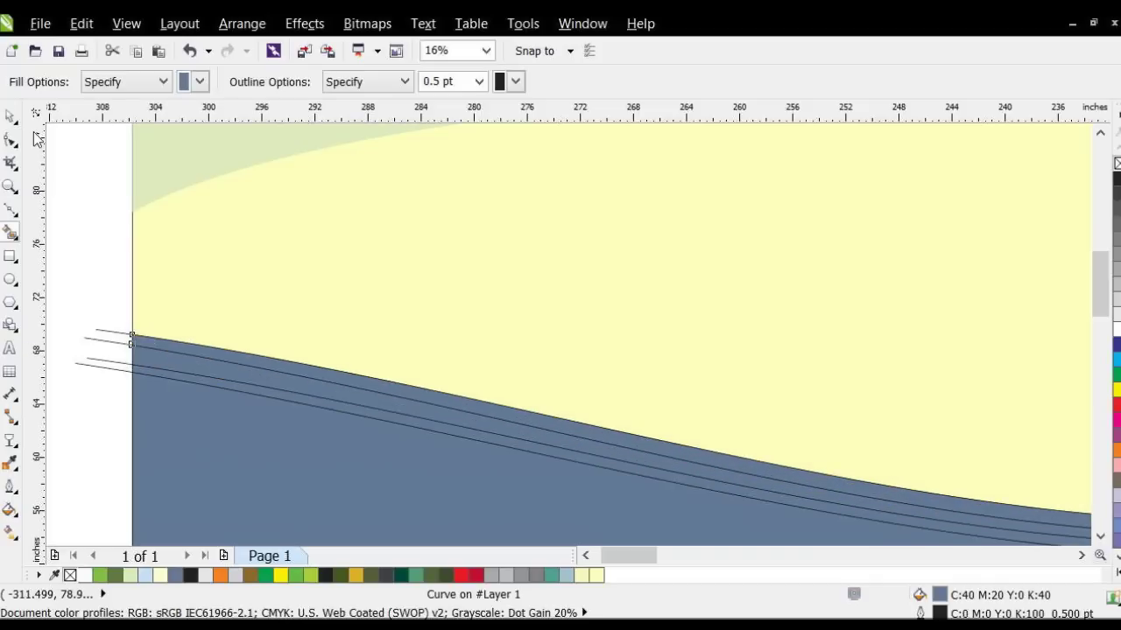
{"action": "left_click", "coordinate": [10, 117]}
{"action": "left_click", "coordinate": [57, 220]}
- Delete the four upper guide curves that extend past the background's edges, keeping only the filled bands
{"action": "scroll", "coordinate": [58, 226], "scroll_direction": "down", "scroll_amount": 1}
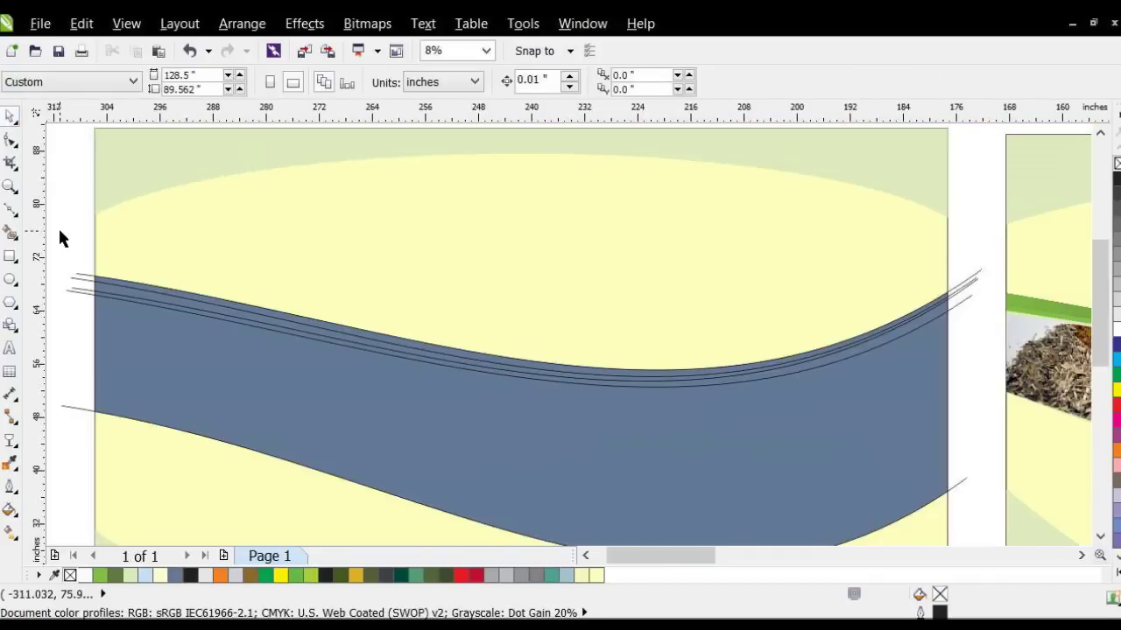
{"action": "left_click", "coordinate": [73, 289]}
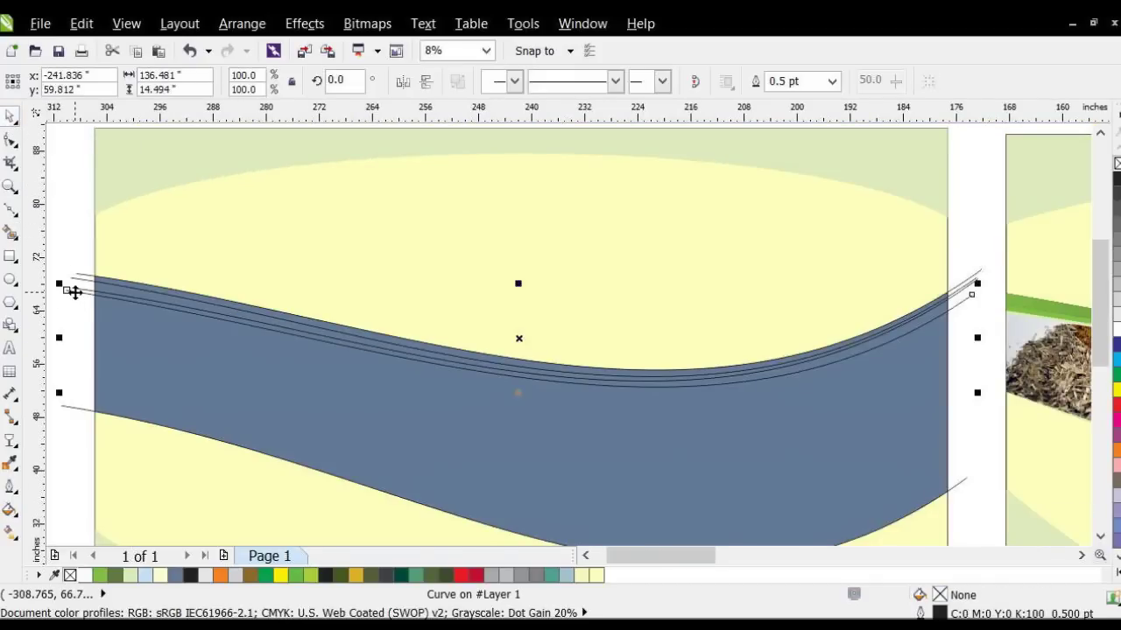
{"action": "key", "text": "Escape"}
{"action": "left_click", "coordinate": [74, 287]}
{"action": "key", "text": "Escape"}
{"action": "left_click", "coordinate": [78, 279]}
{"action": "key", "text": "Escape"}
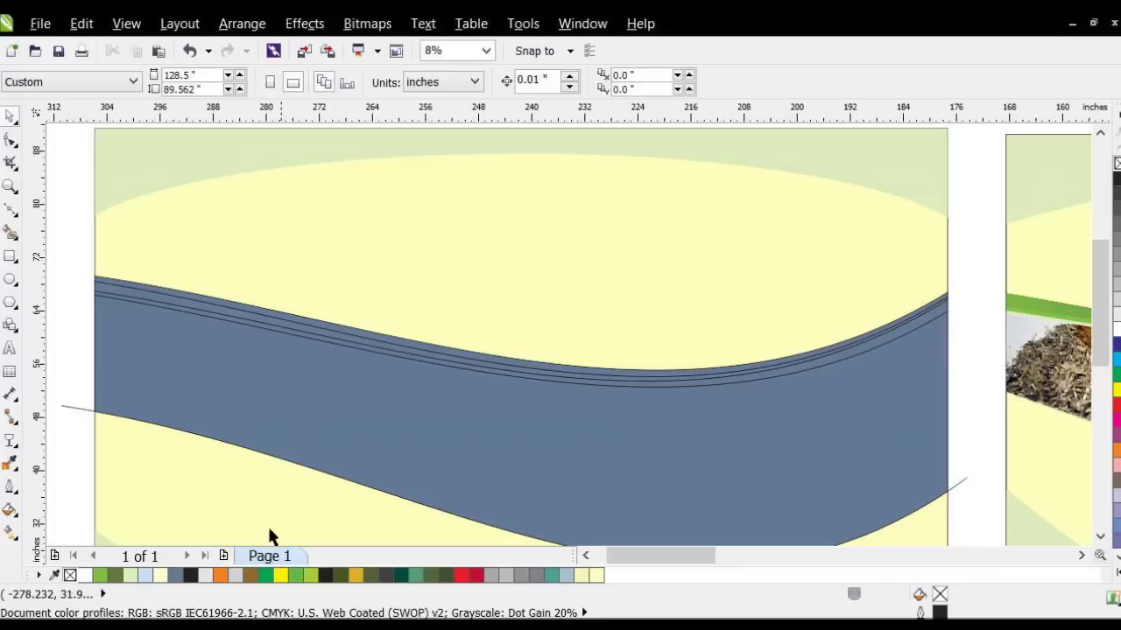
- Move the three narrow bands apart to show that they are separate shapes, and undo the moves
{"action": "mouse_move", "coordinate": [132, 292]}
{"action": "left_mouse_down"}
{"action": "mouse_move", "coordinate": [138, 256]}
{"action": "mouse_move", "coordinate": [119, 289]}
{"action": "left_mouse_up"}
{"action": "left_click", "coordinate": [115, 300]}
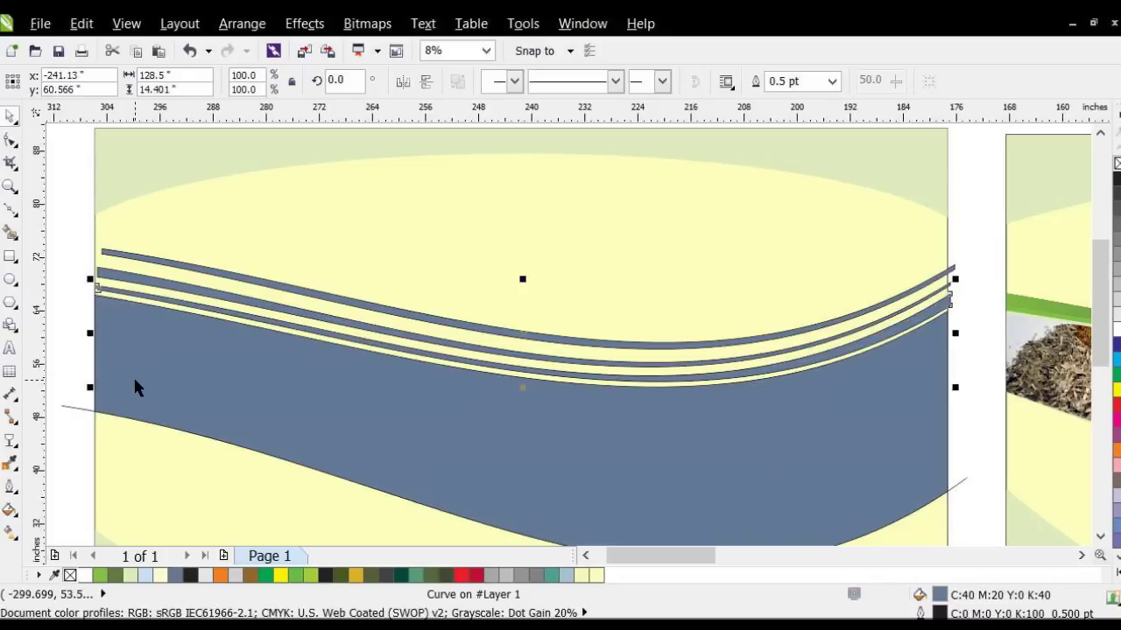
{"action": "key", "text": "ctrl+z"}
{"action": "key", "text": "ctrl+z"}
{"action": "key", "text": "ctrl+z"}
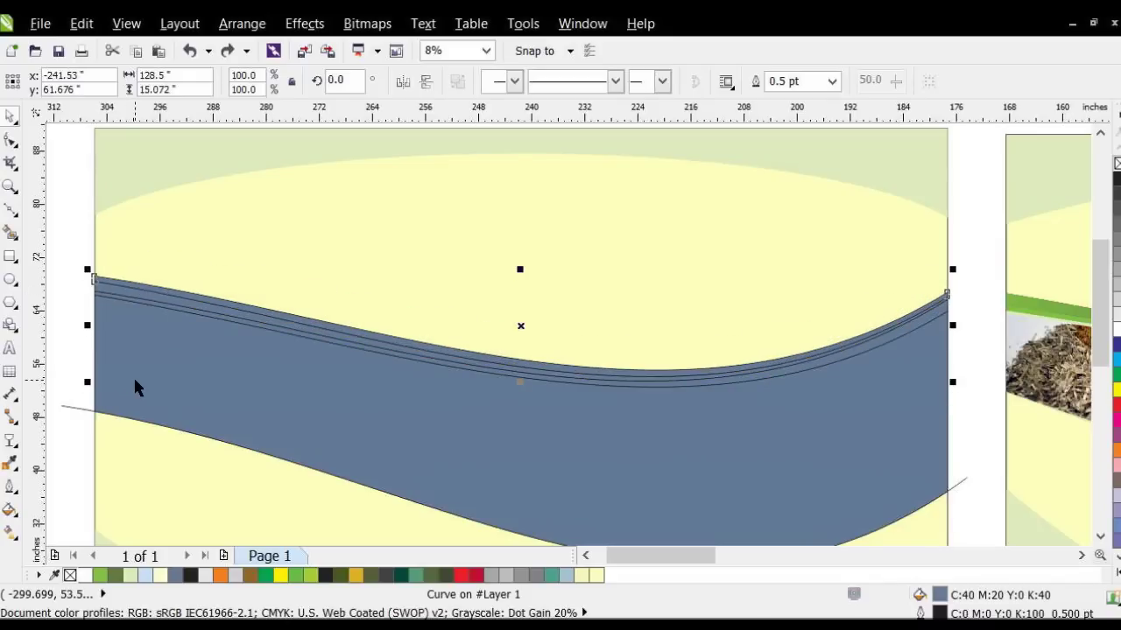
- Delete the remaining guide curve along the lower edge of the wide strip
{"action": "left_click", "coordinate": [65, 362]}
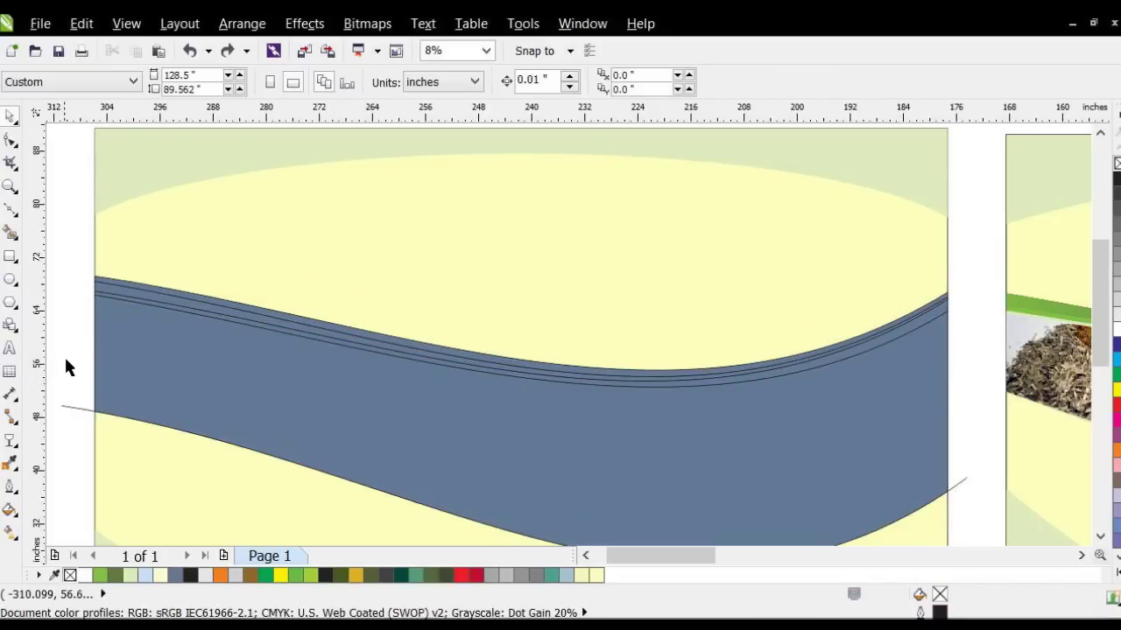
{"action": "left_click", "coordinate": [69, 406]}
{"action": "key", "text": "Delete"}
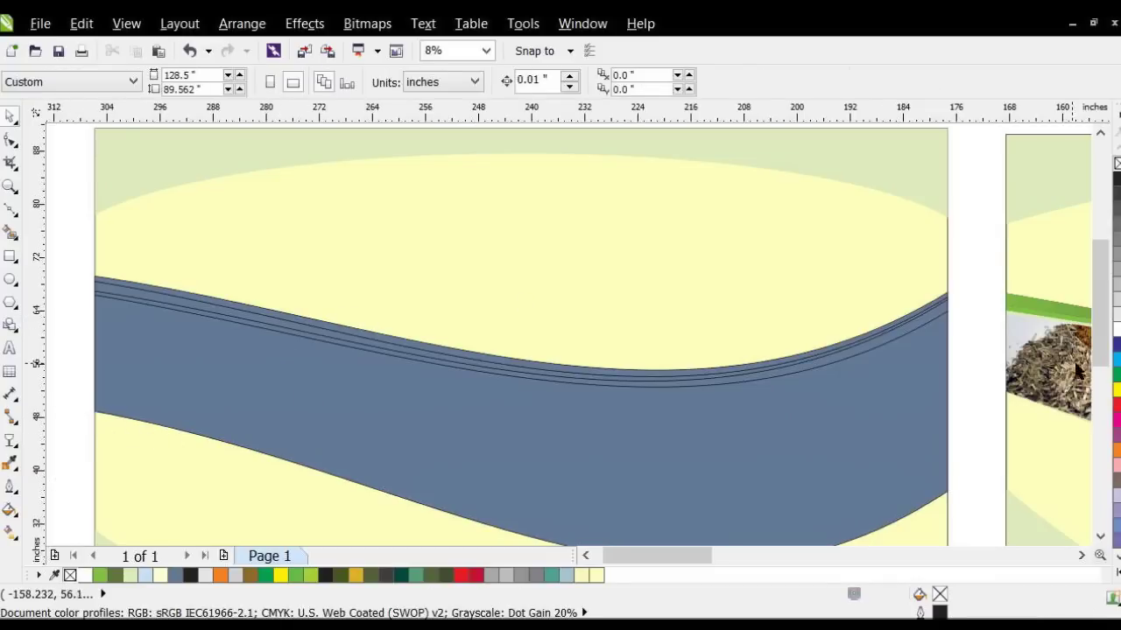
- Sample the pale green #DBEBBC beside the reference banner's photo and fill the lowest narrow band with it
{"action": "scroll", "coordinate": [1100, 306], "scroll_direction": "down", "scroll_amount": 1}
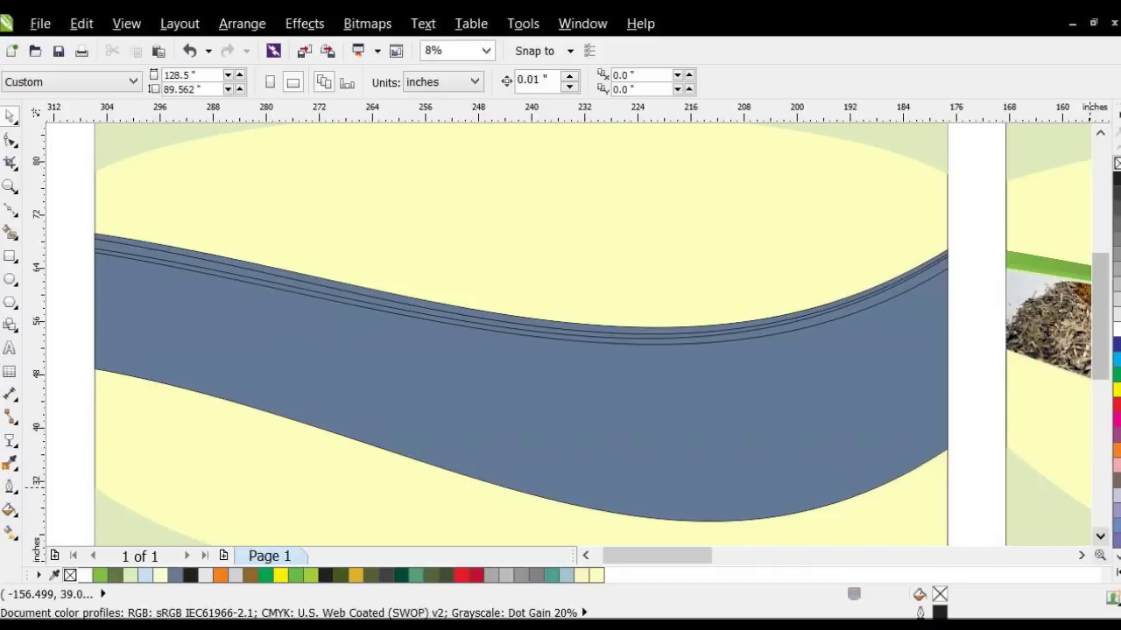
{"action": "left_click", "coordinate": [1084, 555]}
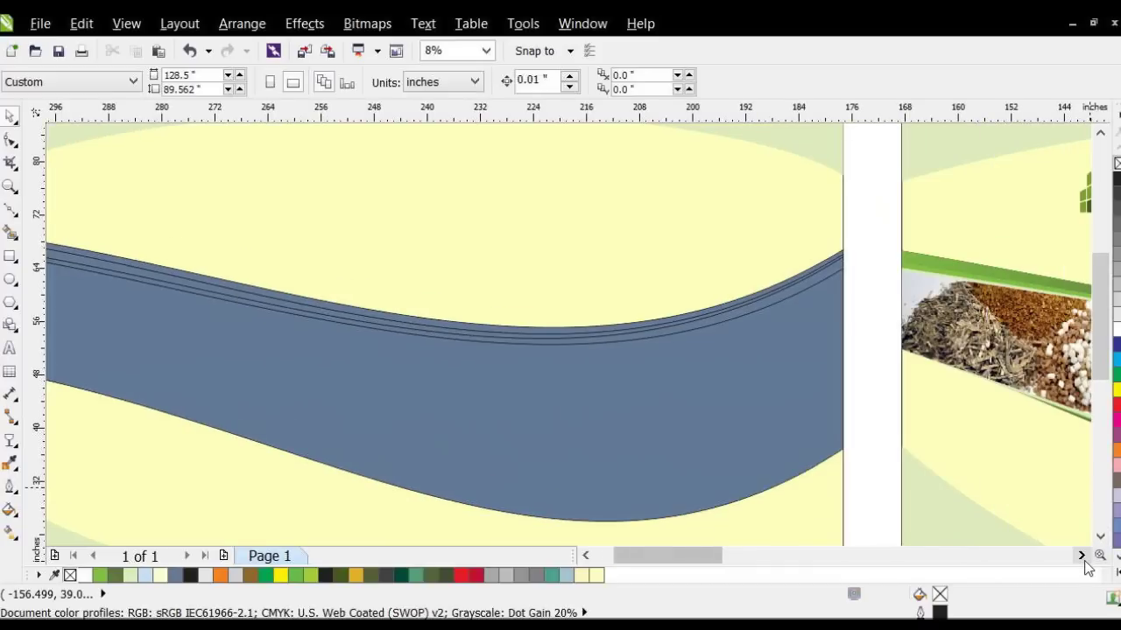
{"action": "left_click", "coordinate": [9, 186]}
{"action": "left_click_drag", "start_coordinate": [733, 201], "coordinate": [981, 373]}
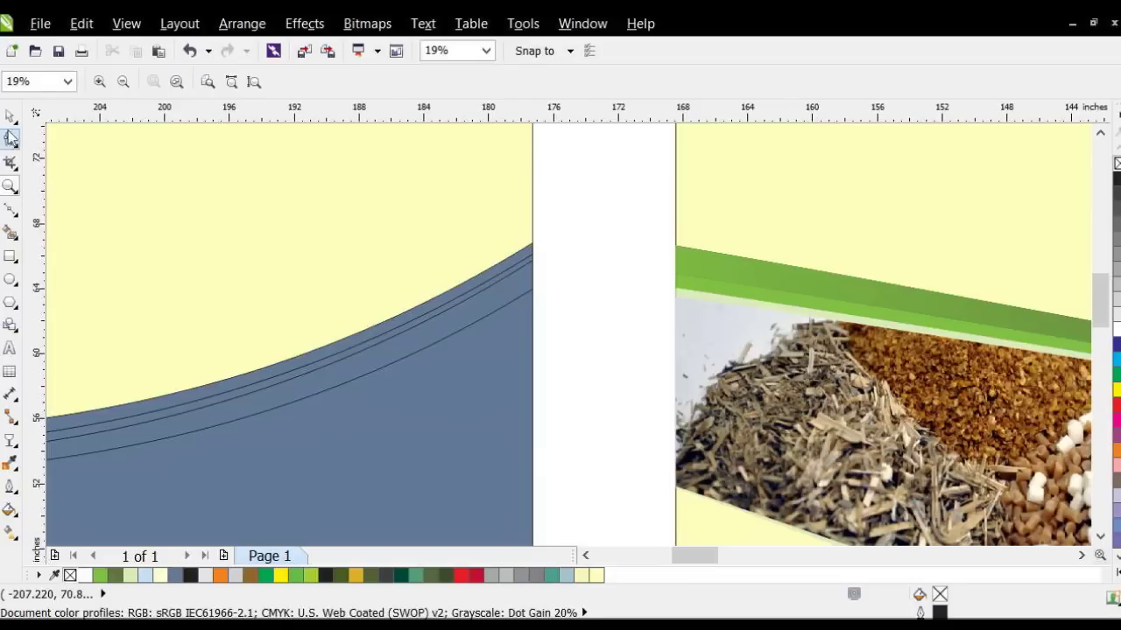
{"action": "left_click", "coordinate": [9, 116]}
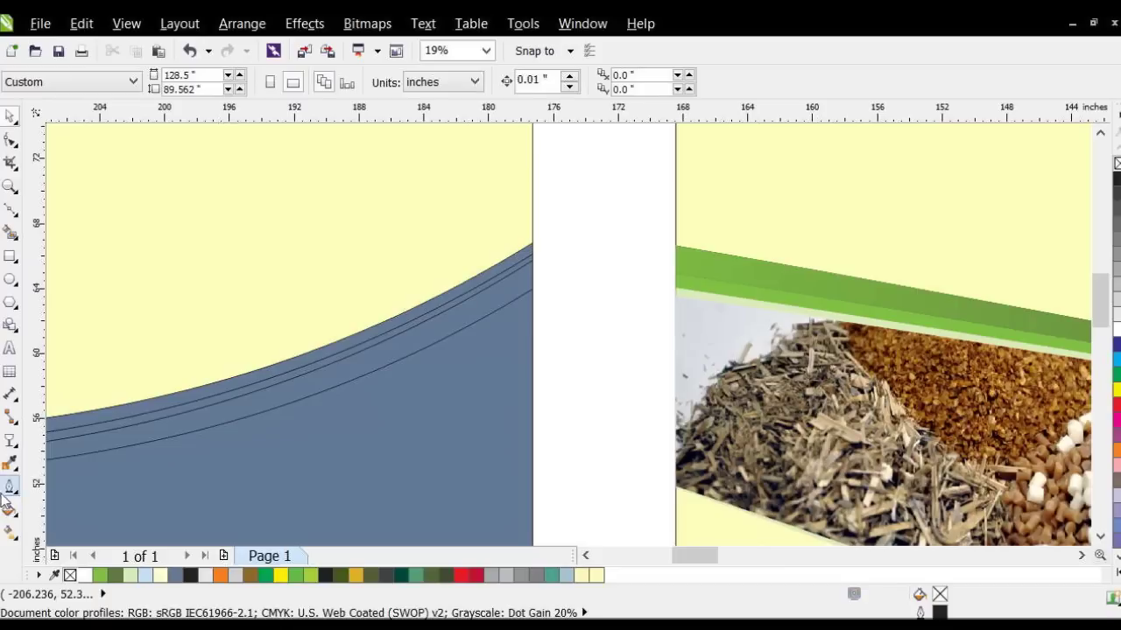
{"action": "left_click", "coordinate": [12, 466]}
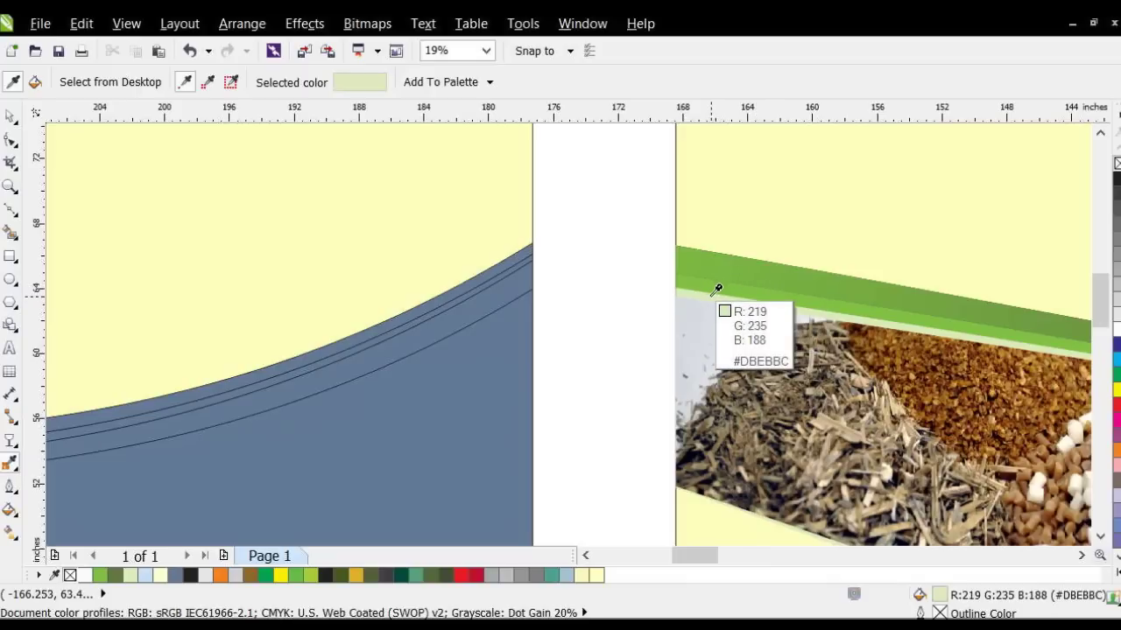
{"action": "left_click", "coordinate": [716, 289]}
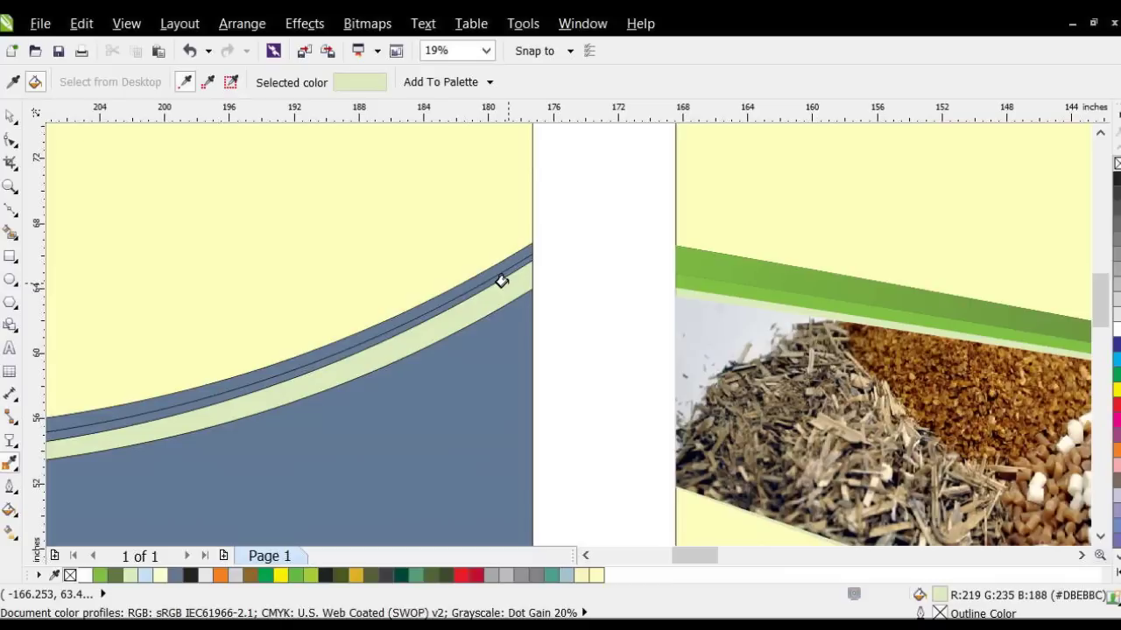
- Sample the bright green #7FC242 from the reference banner's band just above the pale green one
{"action": "left_click", "coordinate": [14, 464]}
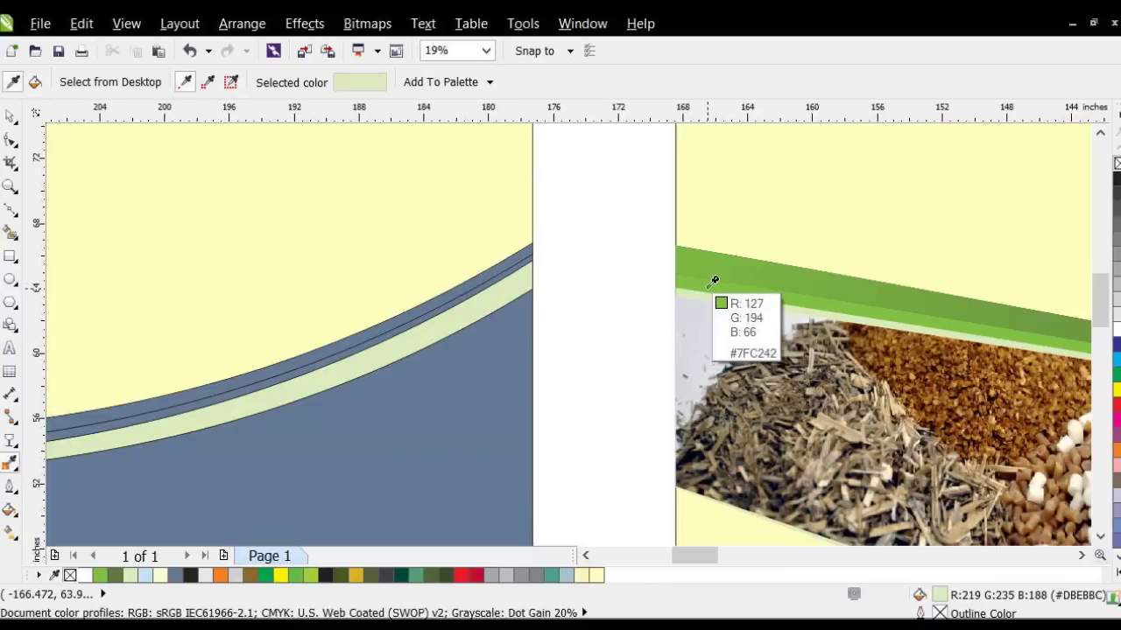
{"action": "left_click", "coordinate": [712, 282]}
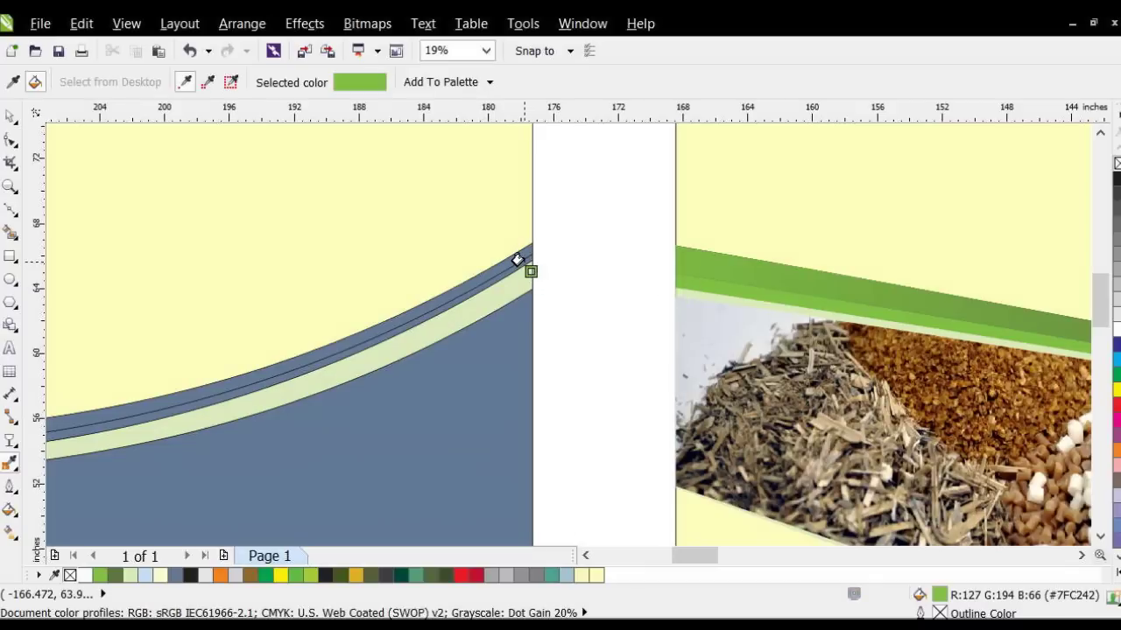
- Try to apply the sampled green to the middle narrow band, undoing each application that colors an outline instead
{"action": "left_click", "coordinate": [515, 260]}
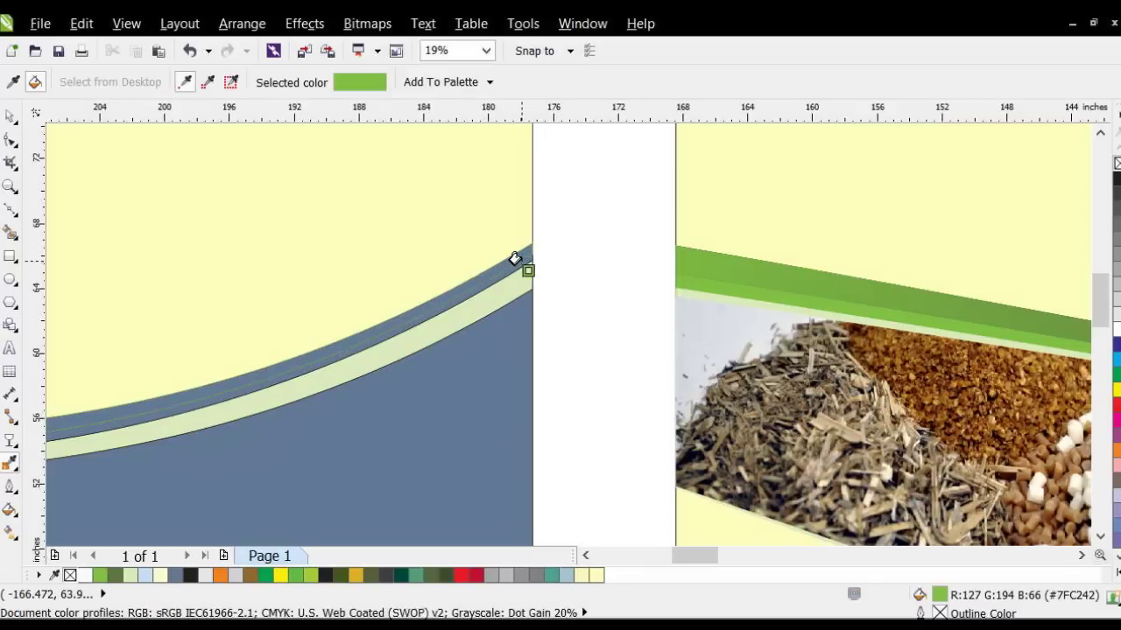
{"action": "key", "text": "ctrl+z"}
{"action": "scroll", "coordinate": [509, 273], "scroll_direction": "up", "scroll_amount": 2}
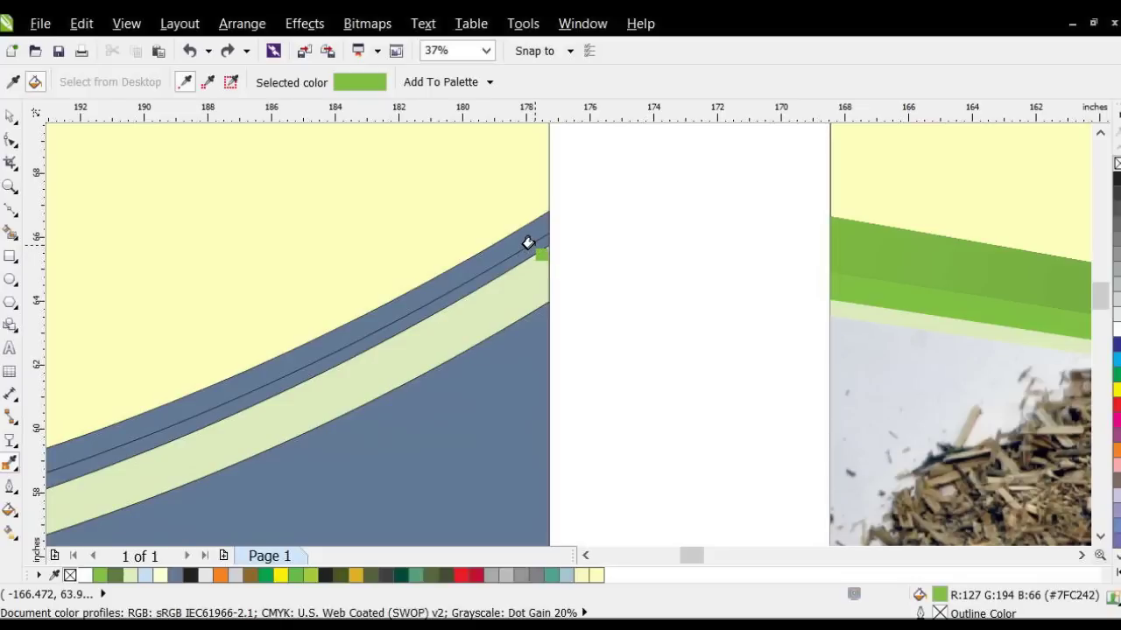
{"action": "left_click", "coordinate": [528, 243]}
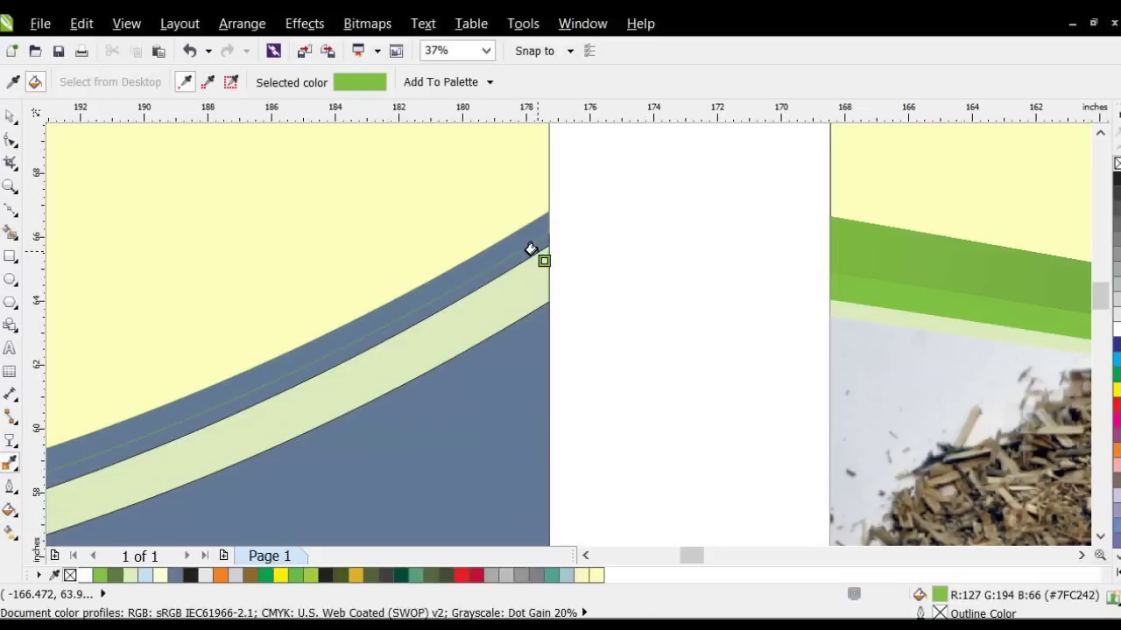
{"action": "key", "text": "ctrl+z"}
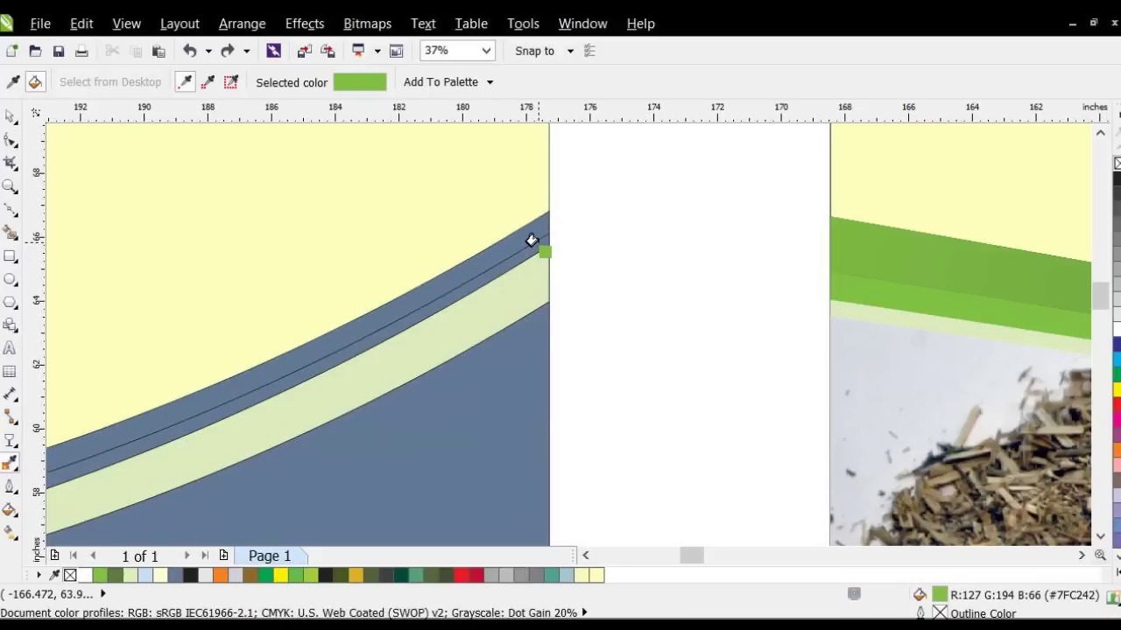
{"action": "left_click", "coordinate": [531, 240]}
{"action": "key", "text": "ctrl+z"}
- Fill the middle narrow band, directly above the pale green one, with the sampled green #7FC242
{"action": "scroll", "coordinate": [534, 253], "scroll_direction": "up", "scroll_amount": 3}
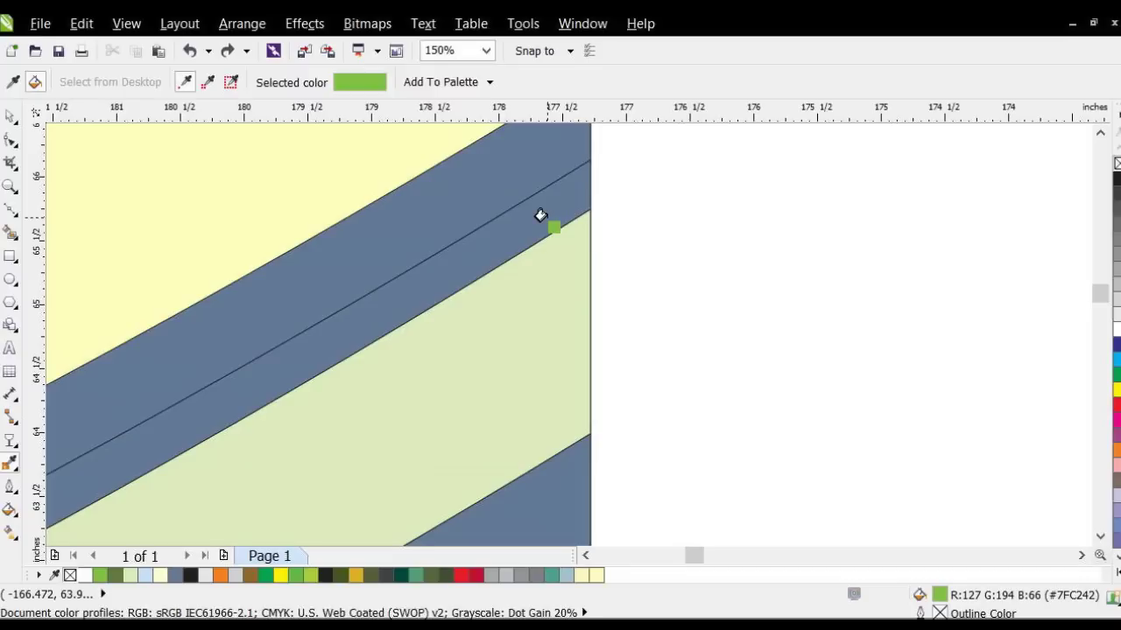
{"action": "left_click", "coordinate": [540, 216]}
{"action": "scroll", "coordinate": [540, 216], "scroll_direction": "down", "scroll_amount": 1}
{"action": "scroll", "coordinate": [542, 219], "scroll_direction": "down", "scroll_amount": 1}
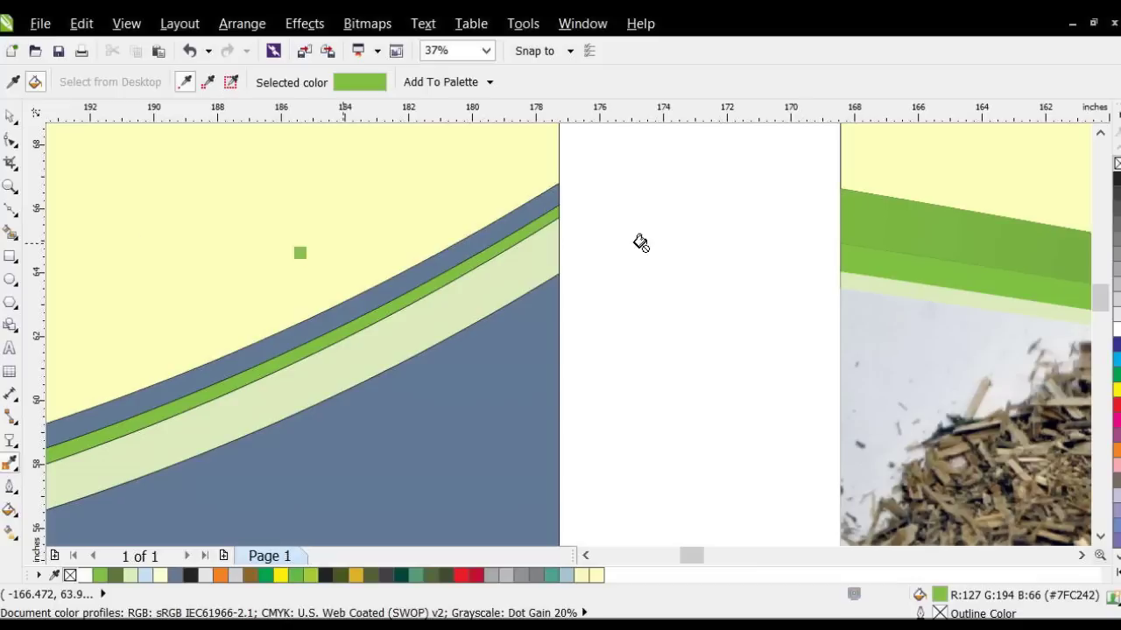
- Sample the darker green #7AB641 from the reference banner's uppermost green band and fill the upper narrow band with it
{"action": "left_click", "coordinate": [11, 464]}
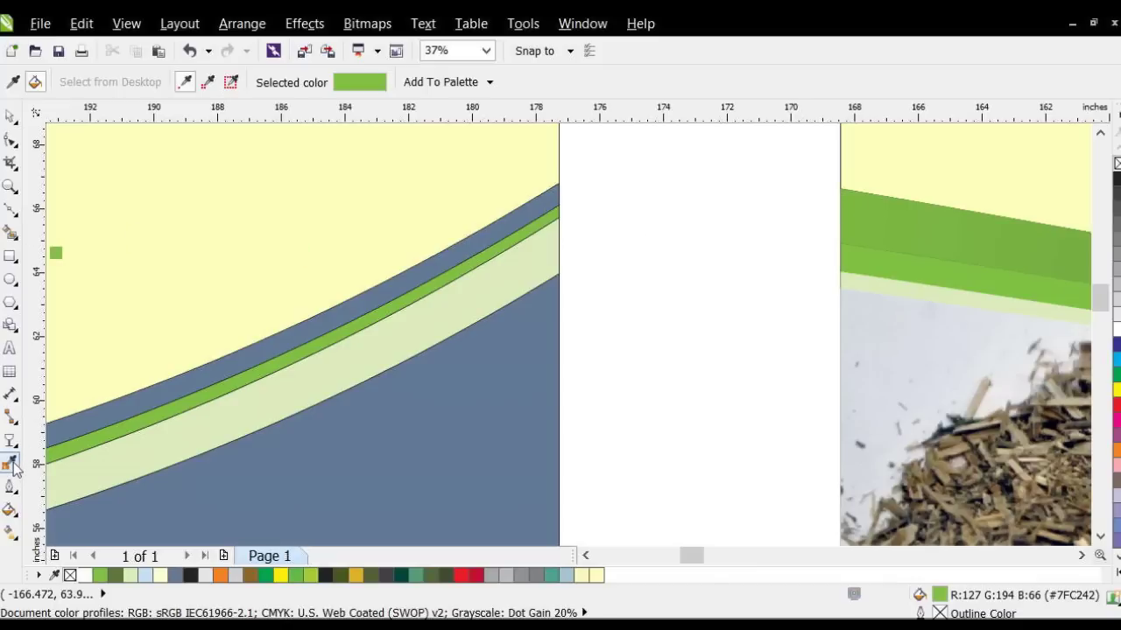
{"action": "left_click", "coordinate": [922, 199]}
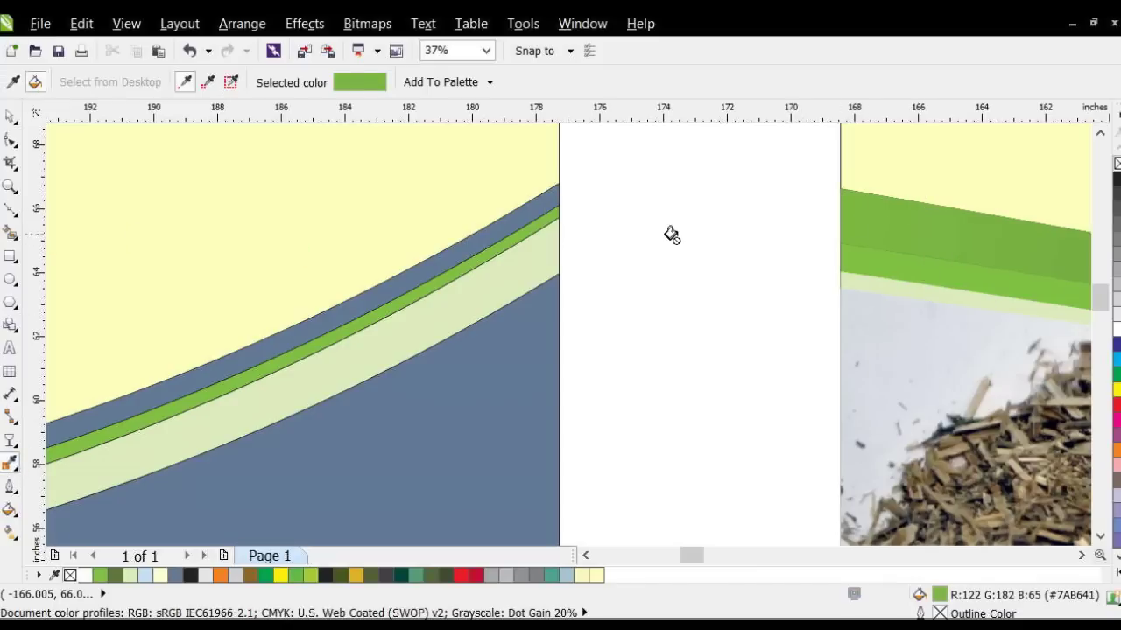
{"action": "left_click", "coordinate": [538, 198]}
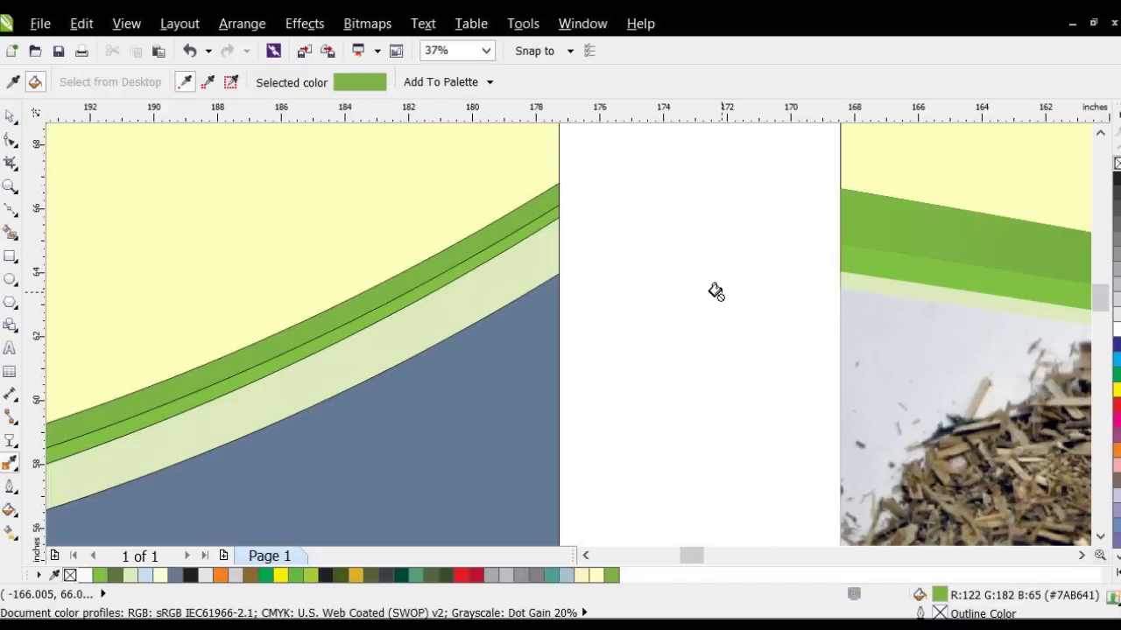
{"action": "left_click", "coordinate": [10, 117]}
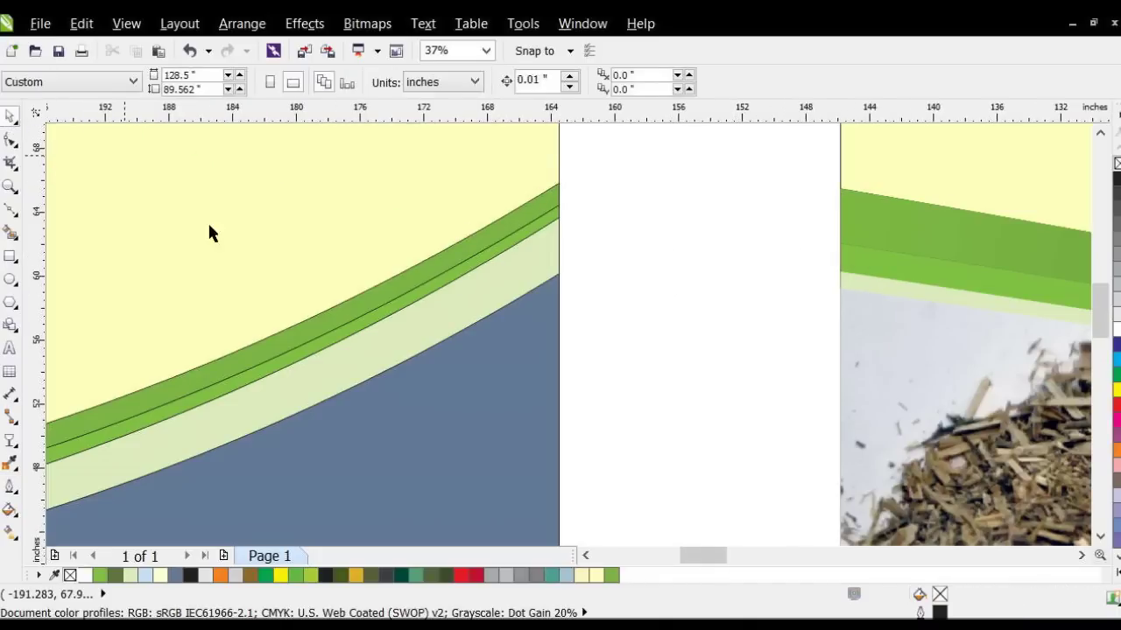
- Remove the outlines from the curved bands of the new banner and fill the wide blue wave with white
{"action": "scroll", "coordinate": [132, 168], "scroll_direction": "down", "scroll_amount": 1}
{"action": "scroll", "coordinate": [582, 397], "scroll_direction": "down", "scroll_amount": 1}
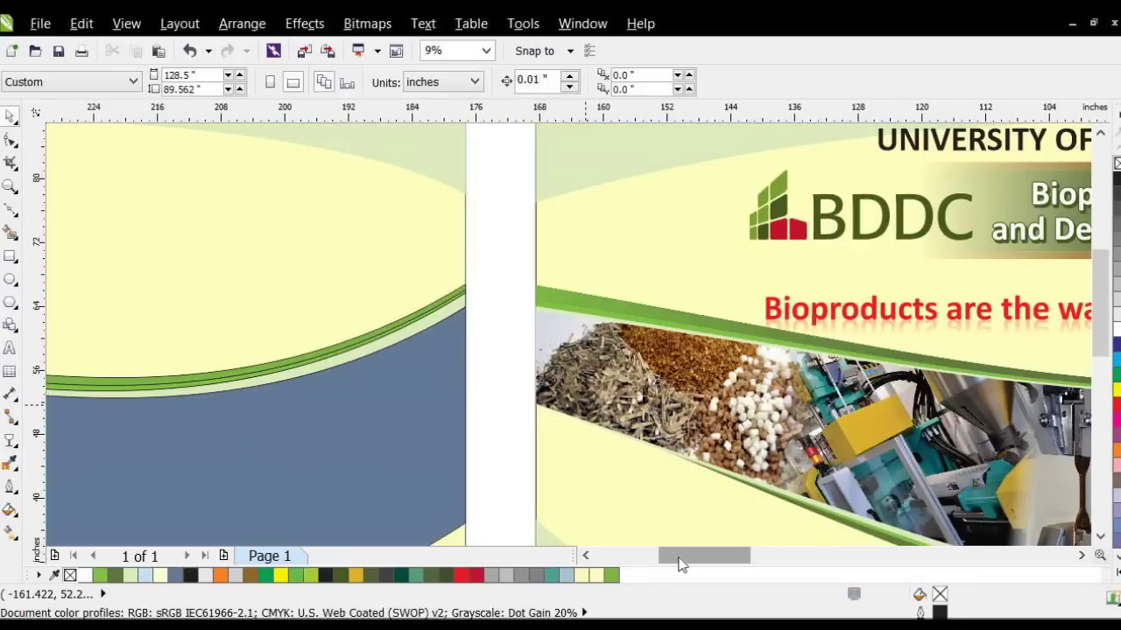
{"action": "left_click_drag", "start_coordinate": [677, 557], "coordinate": [647, 557]}
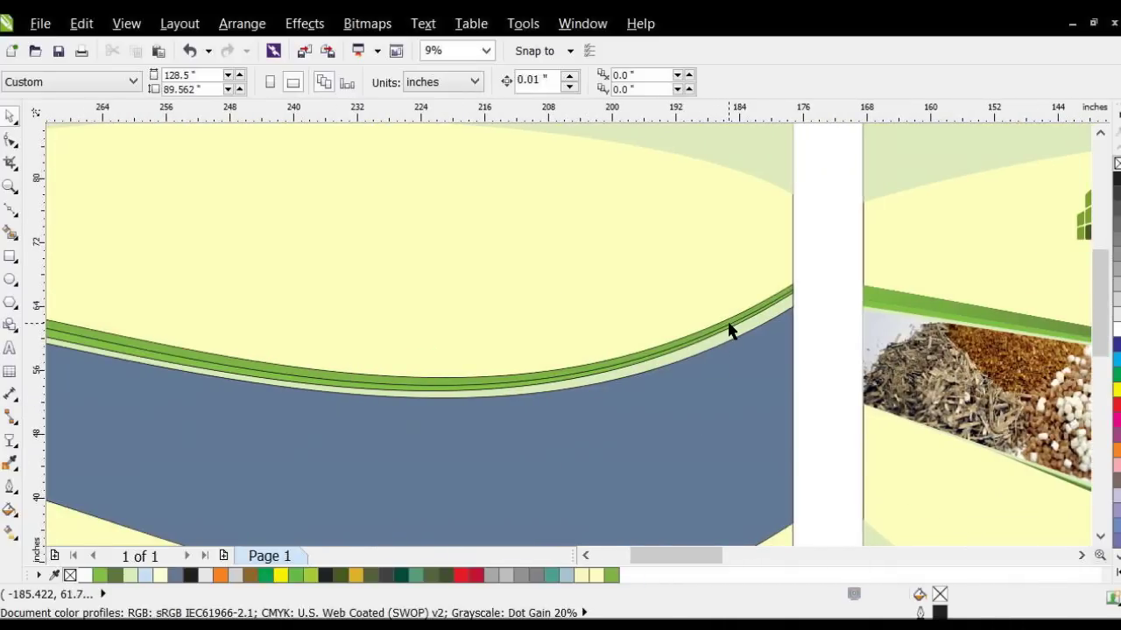
{"action": "scroll", "coordinate": [745, 318], "scroll_direction": "down", "scroll_amount": 1}
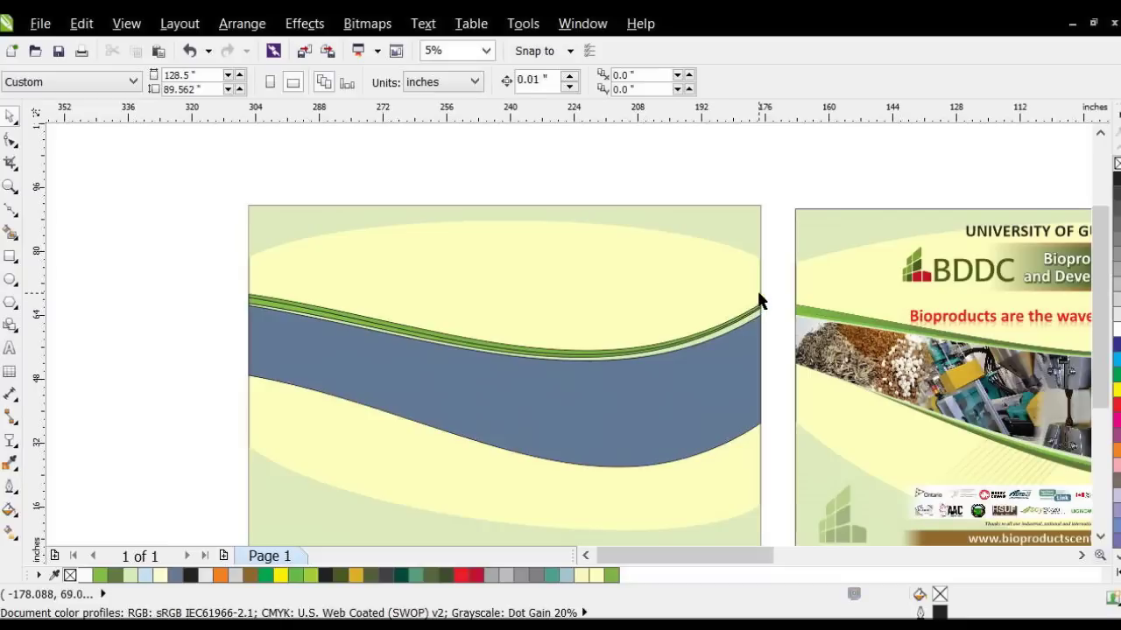
{"action": "left_click_drag", "start_coordinate": [778, 281], "coordinate": [215, 355]}
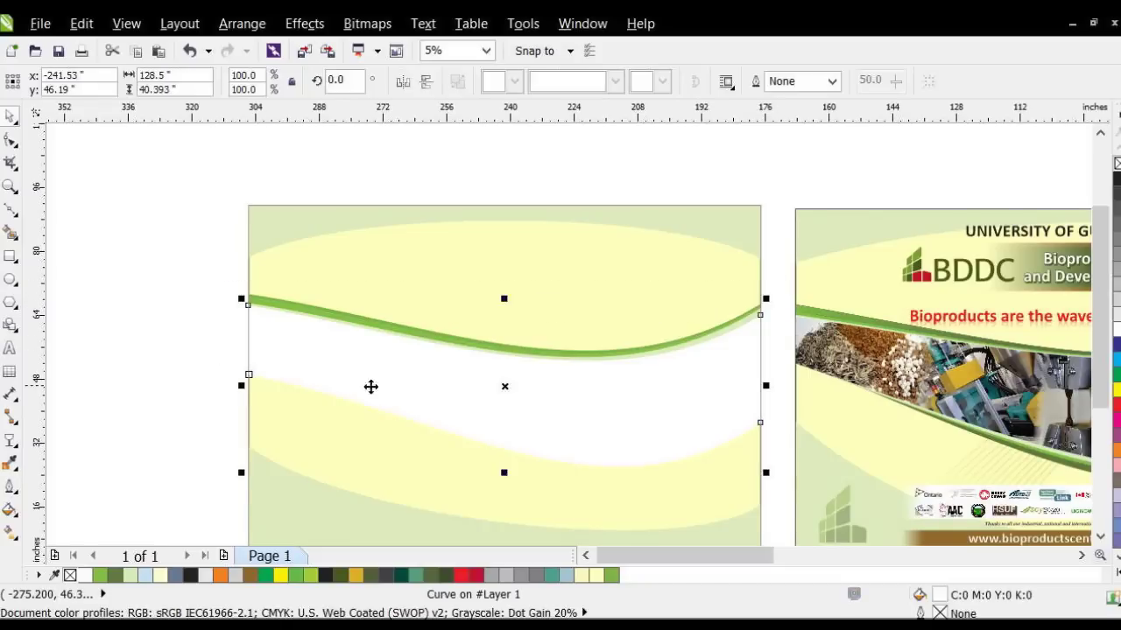
{"action": "left_click", "coordinate": [203, 398]}
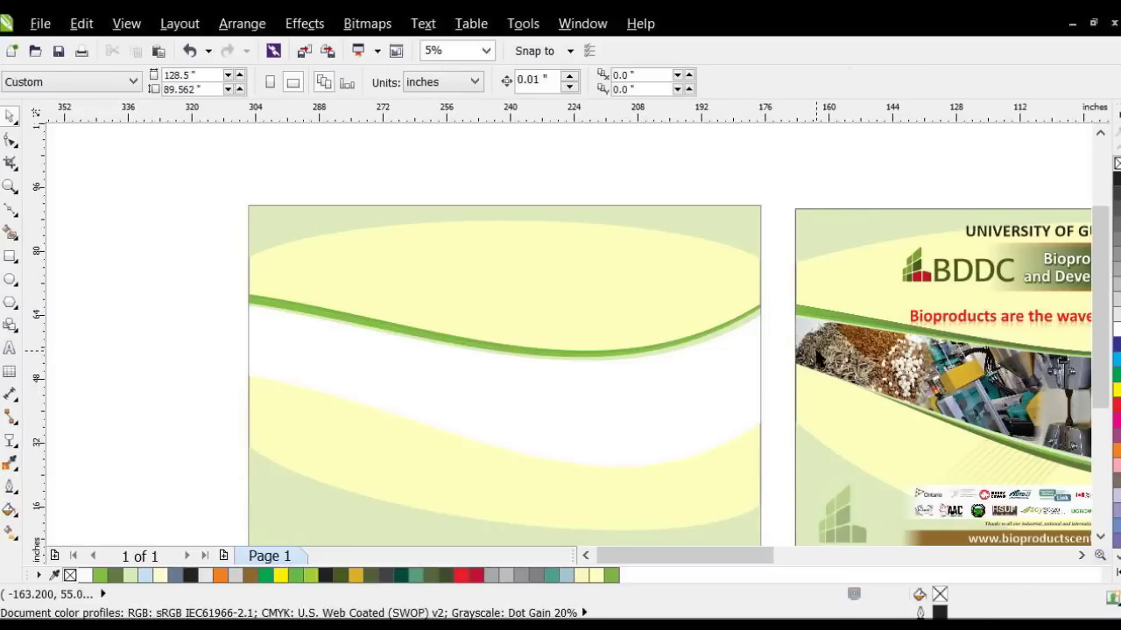
- Extract the contents of the photo wave PowerClip in the original banner, the one without the BDDC logo inside it
{"action": "left_click_drag", "start_coordinate": [640, 559], "coordinate": [725, 557]}
{"action": "left_click", "coordinate": [429, 378]}
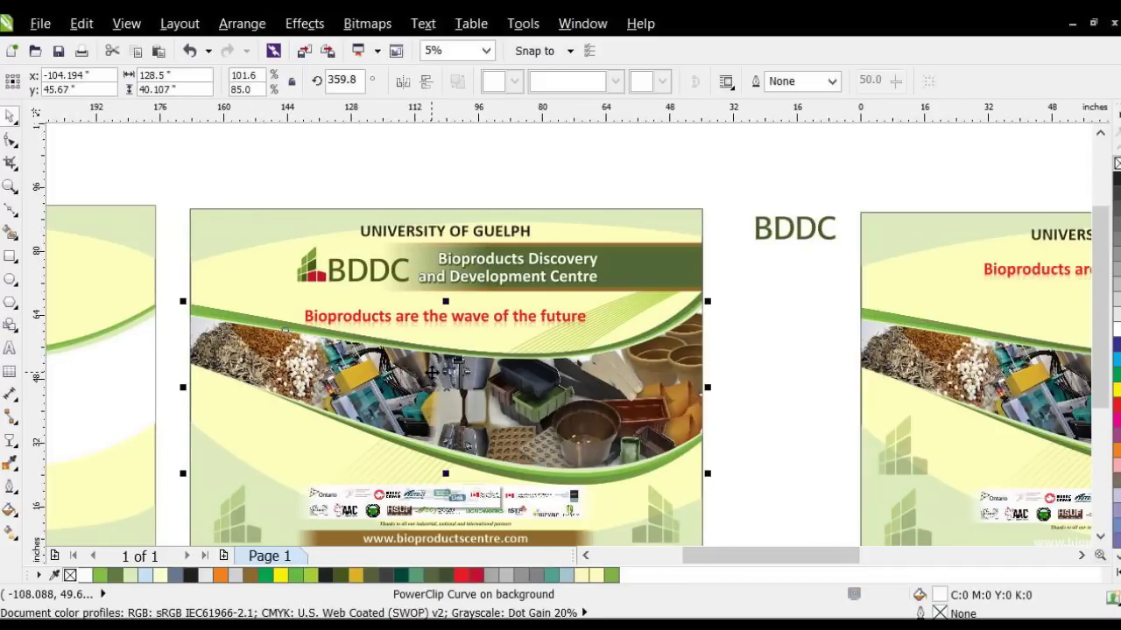
{"action": "left_click_drag", "start_coordinate": [767, 556], "coordinate": [799, 562]}
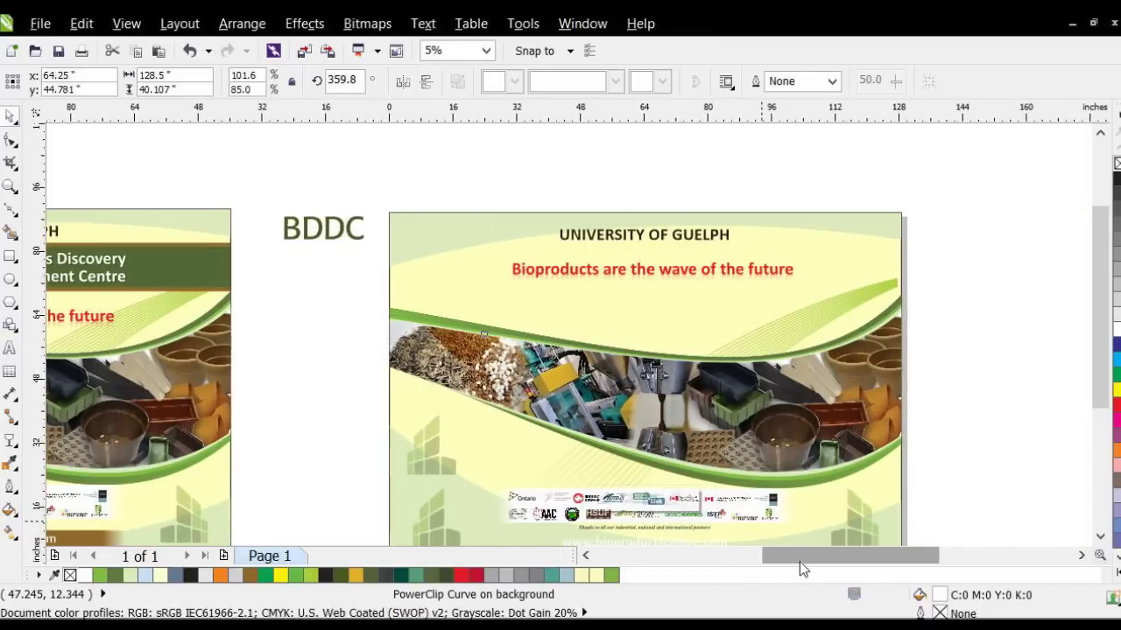
{"action": "left_click", "coordinate": [723, 440]}
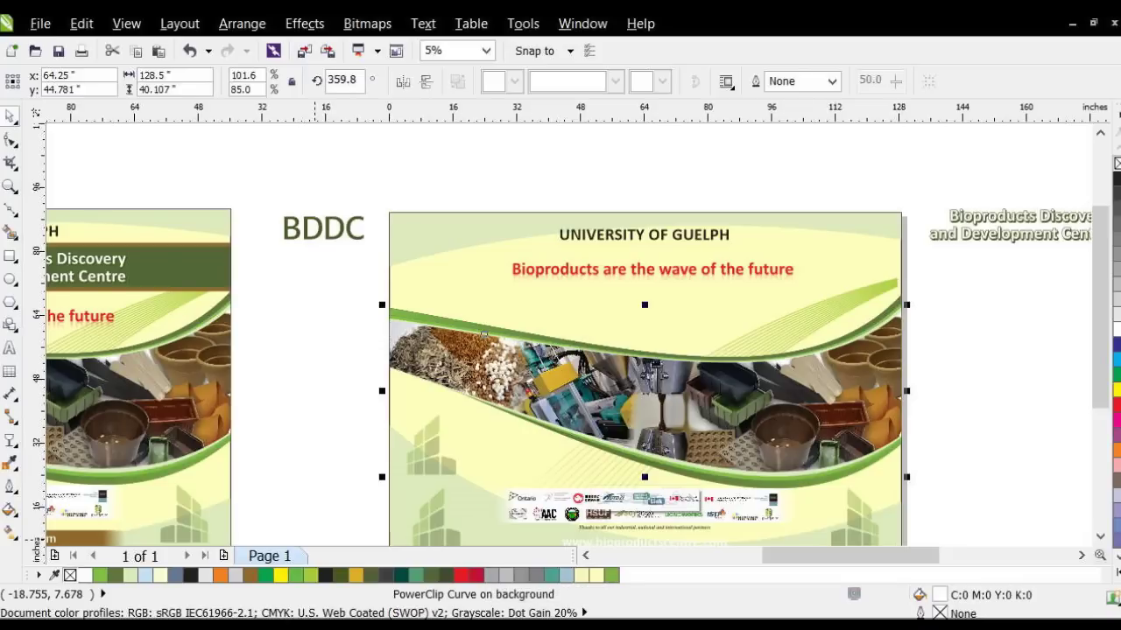
{"action": "left_click", "coordinate": [353, 407]}
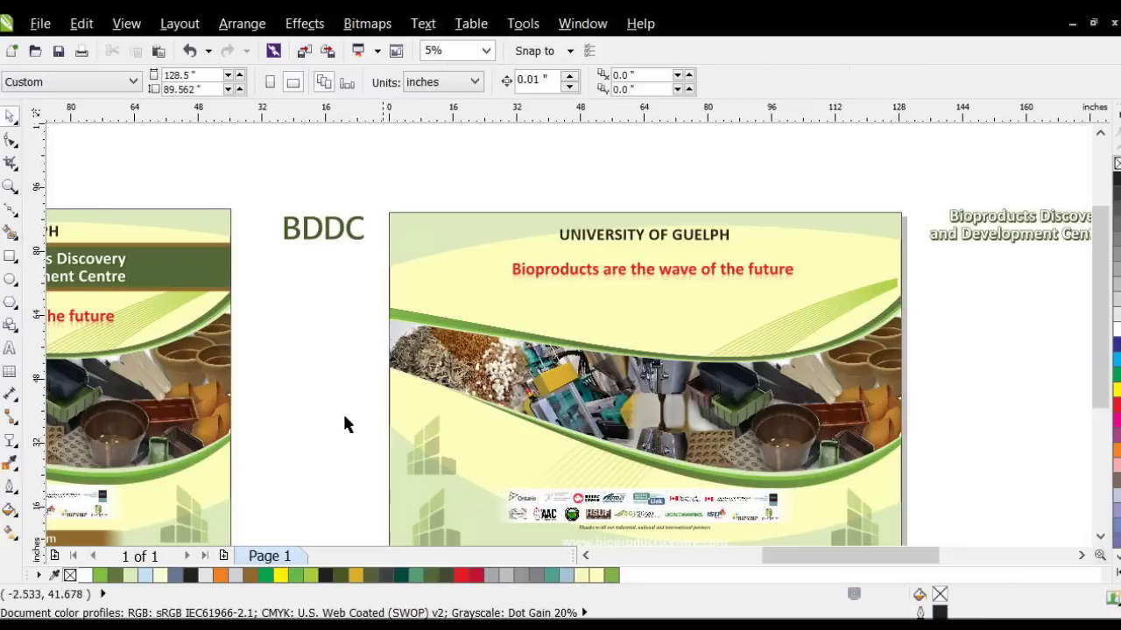
{"action": "left_click", "coordinate": [463, 386]}
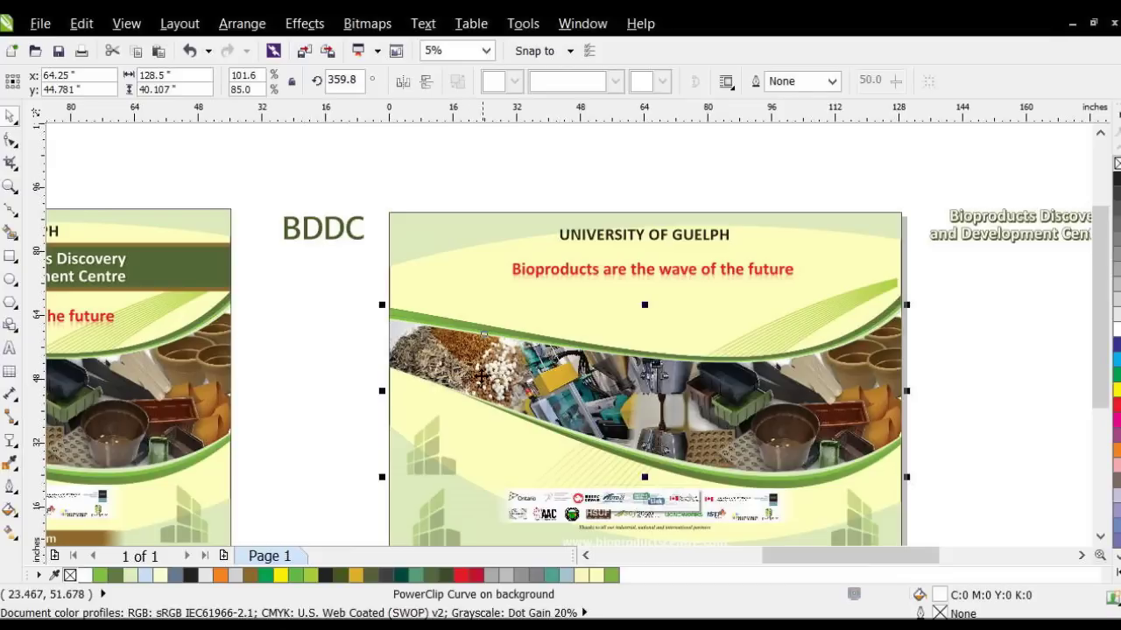
{"action": "left_click", "coordinate": [319, 31]}
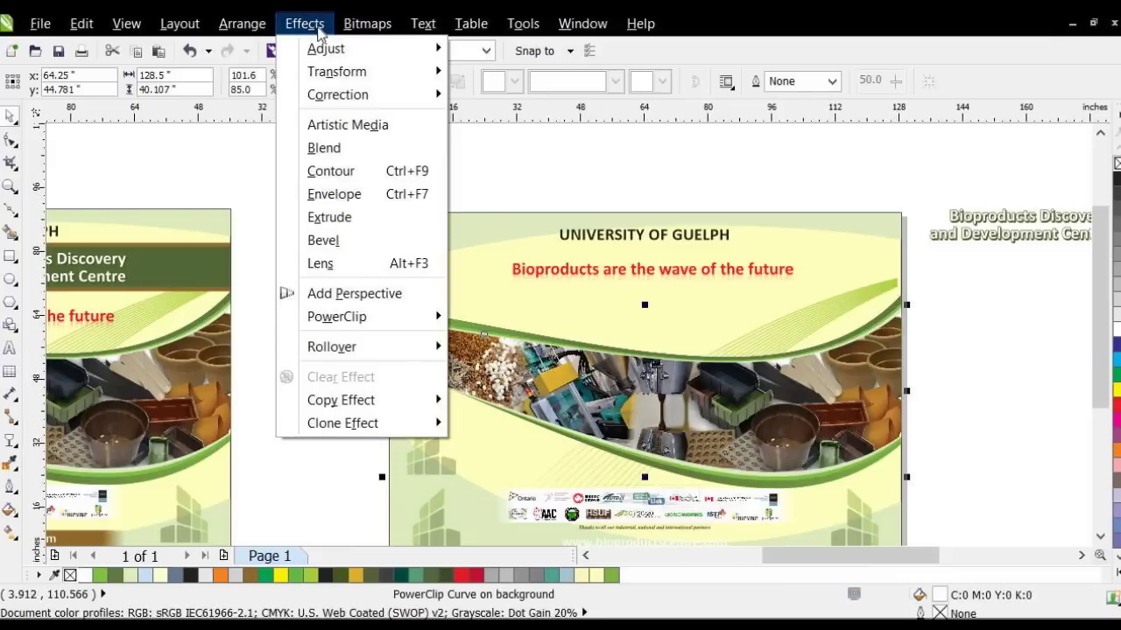
{"action": "mouse_move", "coordinate": [340, 326]}
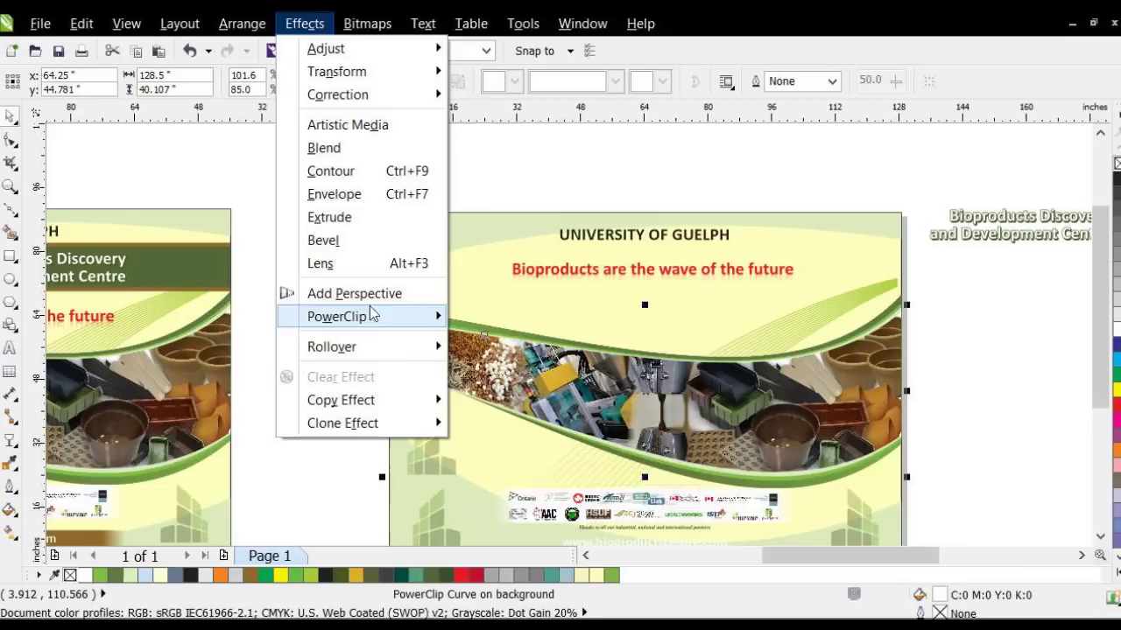
{"action": "mouse_move", "coordinate": [369, 317]}
{"action": "left_click", "coordinate": [505, 343]}
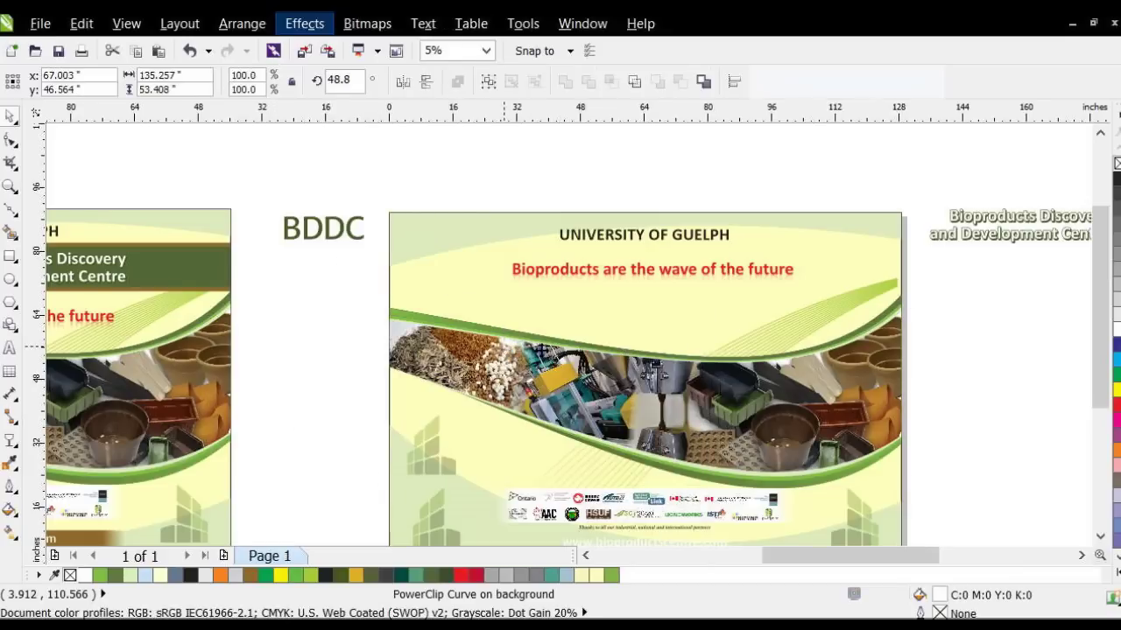
{"action": "left_click", "coordinate": [967, 391]}
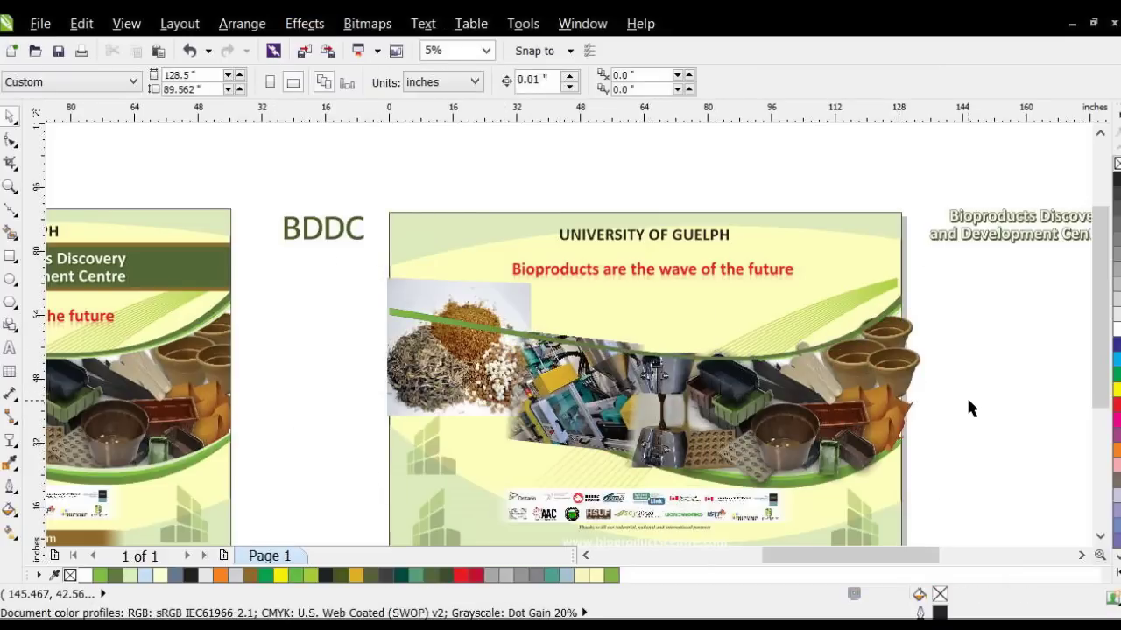
- Move the extracted grain, machinery, tensile test, pot and tray pictures into a row above the new banner
{"action": "scroll", "coordinate": [965, 395], "scroll_direction": "down", "scroll_amount": 2}
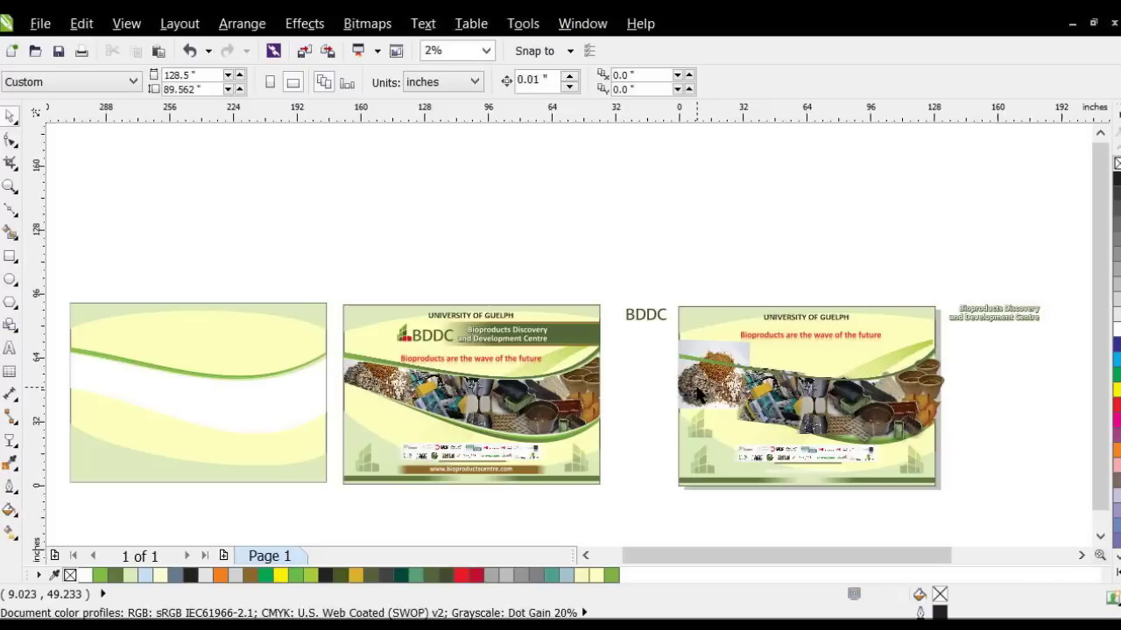
{"action": "left_click", "coordinate": [698, 391]}
{"action": "left_click_drag", "start_coordinate": [709, 374], "coordinate": [147, 265]}
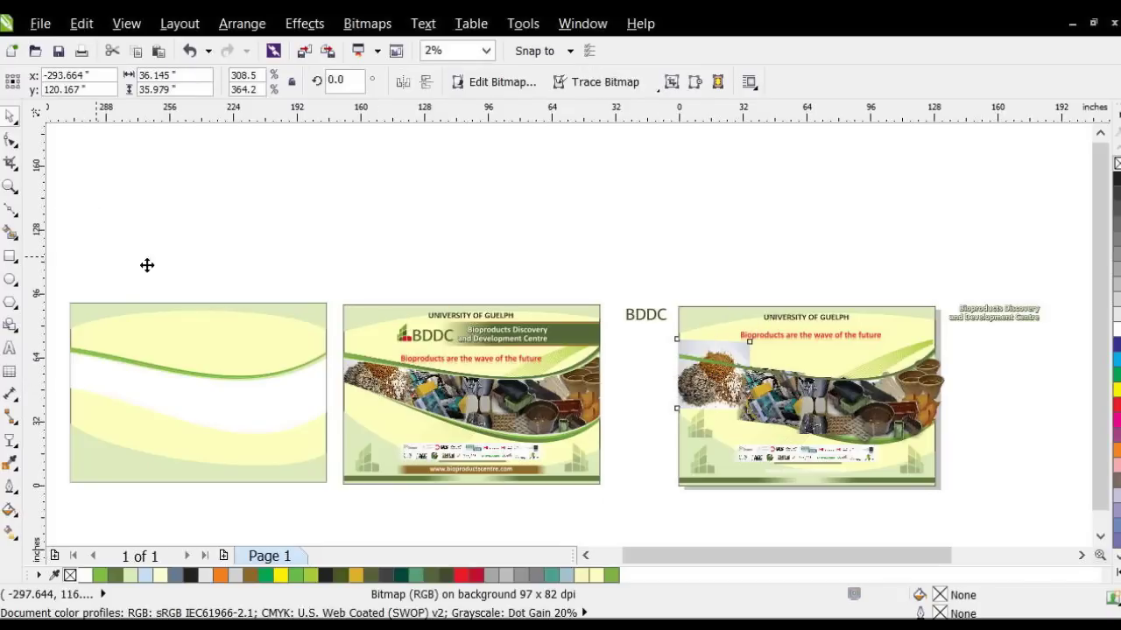
{"action": "left_click", "coordinate": [758, 399]}
{"action": "left_click_drag", "start_coordinate": [758, 399], "coordinate": [161, 259]}
{"action": "left_click_drag", "start_coordinate": [799, 407], "coordinate": [238, 257]}
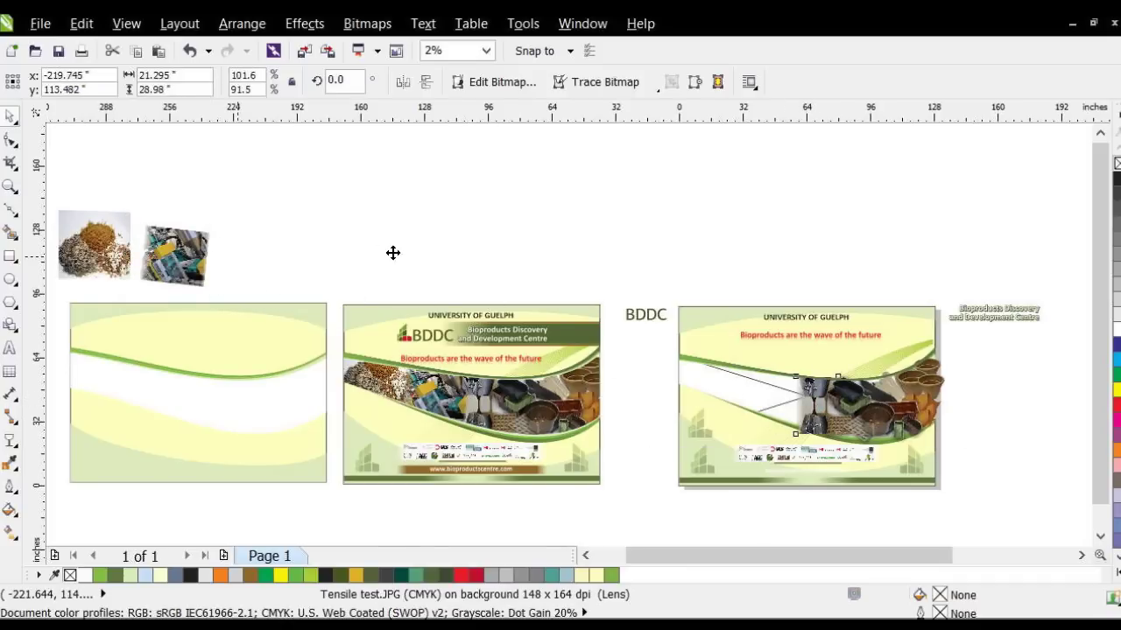
{"action": "left_click_drag", "start_coordinate": [854, 411], "coordinate": [280, 253]}
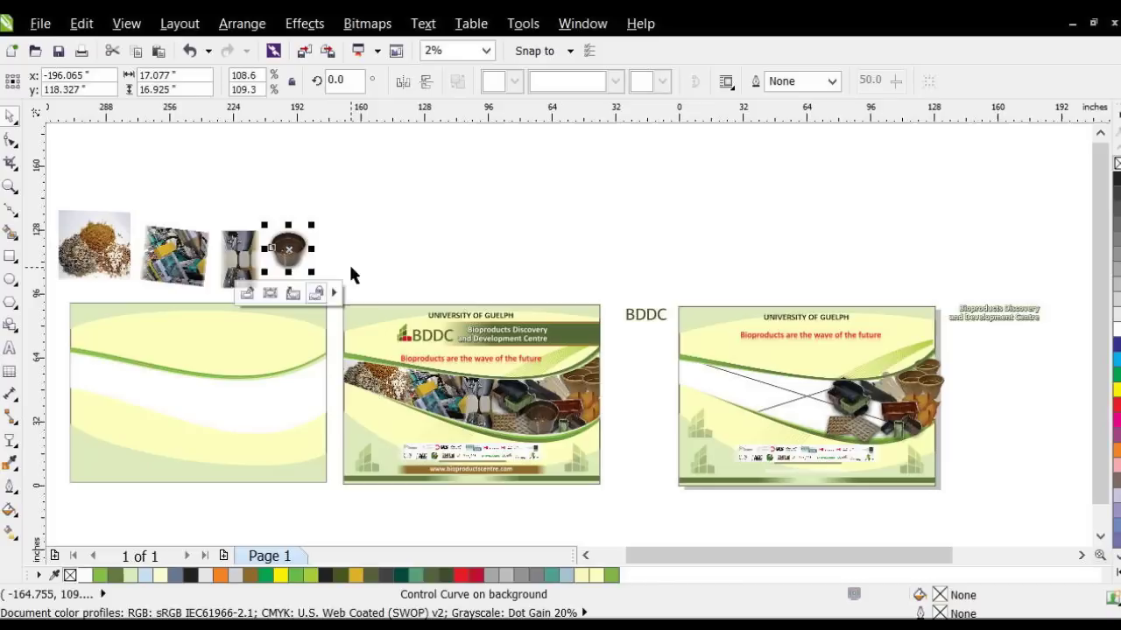
{"action": "left_click_drag", "start_coordinate": [982, 346], "coordinate": [335, 269]}
{"action": "left_click", "coordinate": [490, 218]}
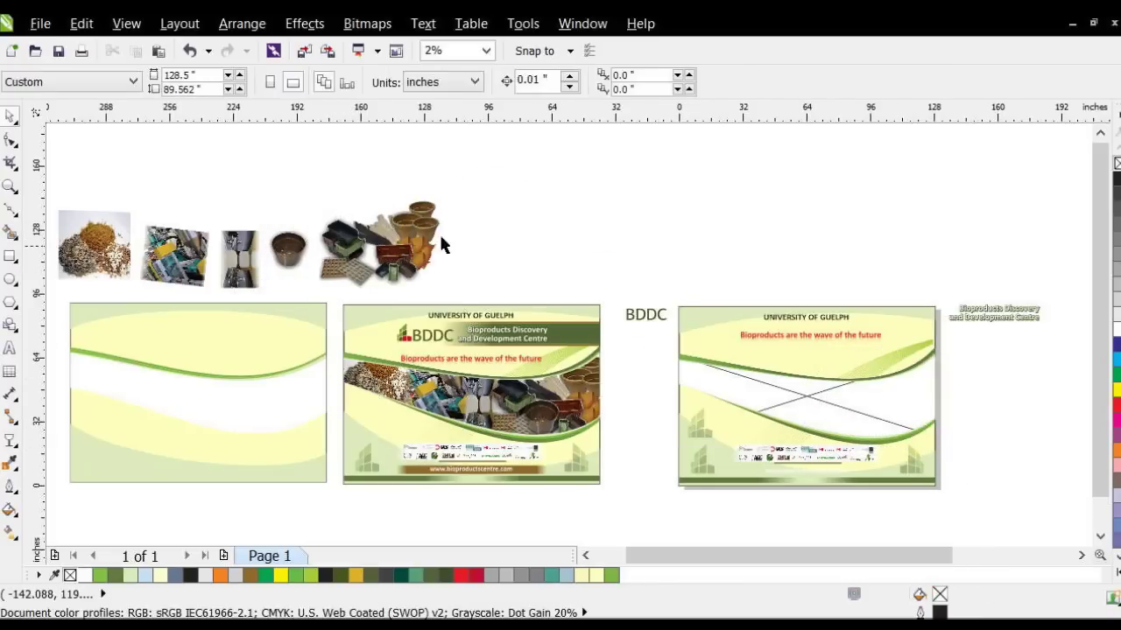
- Shift the grain and machinery photos away from the tensile test photo to leave a gap in the row
{"action": "left_click", "coordinate": [9, 187]}
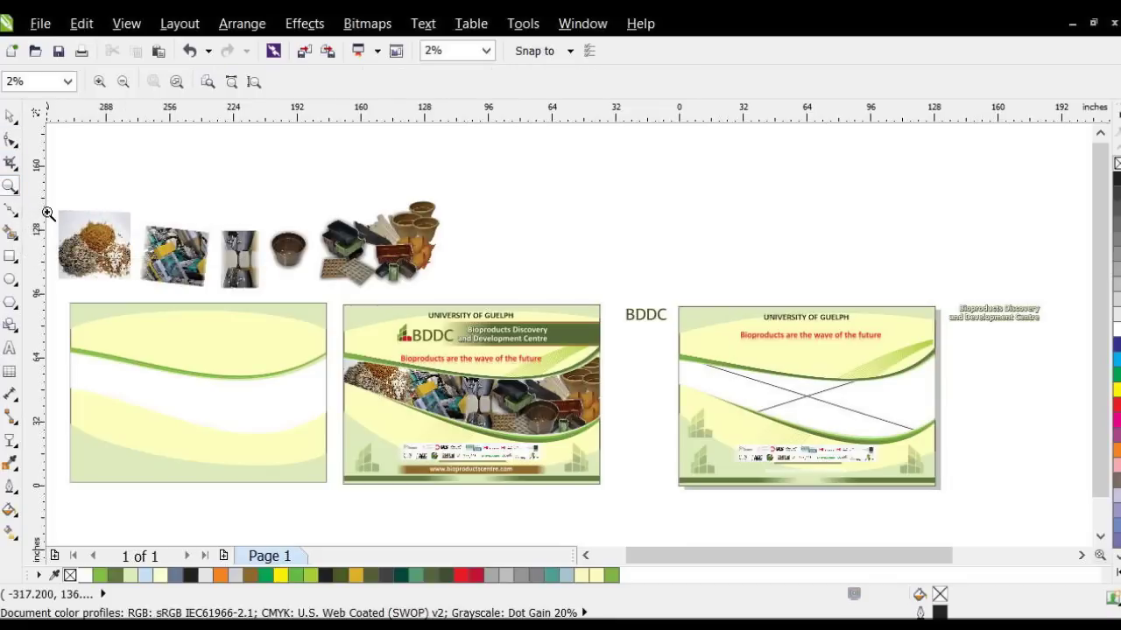
{"action": "left_click_drag", "start_coordinate": [62, 201], "coordinate": [403, 453]}
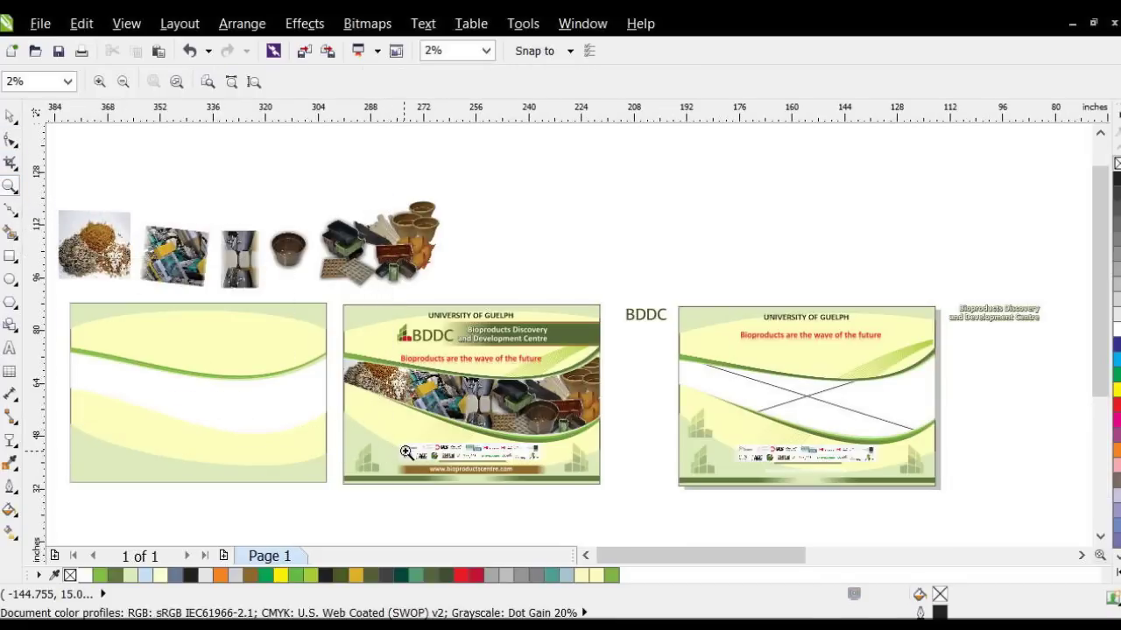
{"action": "left_click", "coordinate": [172, 343]}
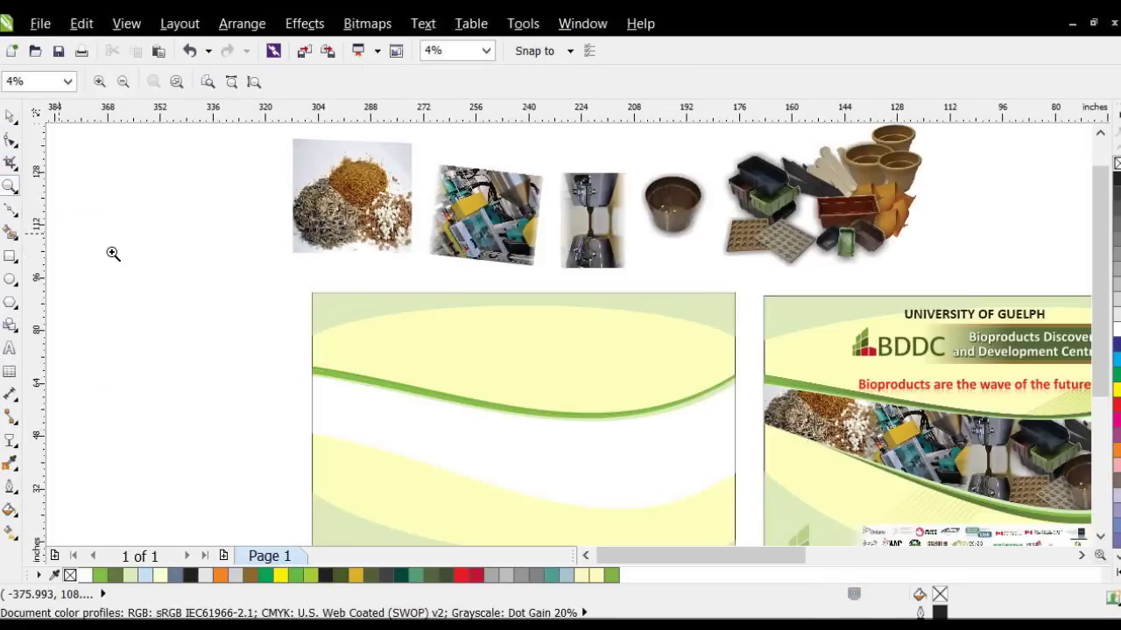
{"action": "left_click", "coordinate": [10, 115]}
{"action": "left_click_drag", "start_coordinate": [347, 197], "coordinate": [279, 217]}
{"action": "left_click_drag", "start_coordinate": [447, 245], "coordinate": [350, 254]}
- Clear the transparency from the machinery photo and from the tensile test photo
{"action": "left_click", "coordinate": [9, 441]}
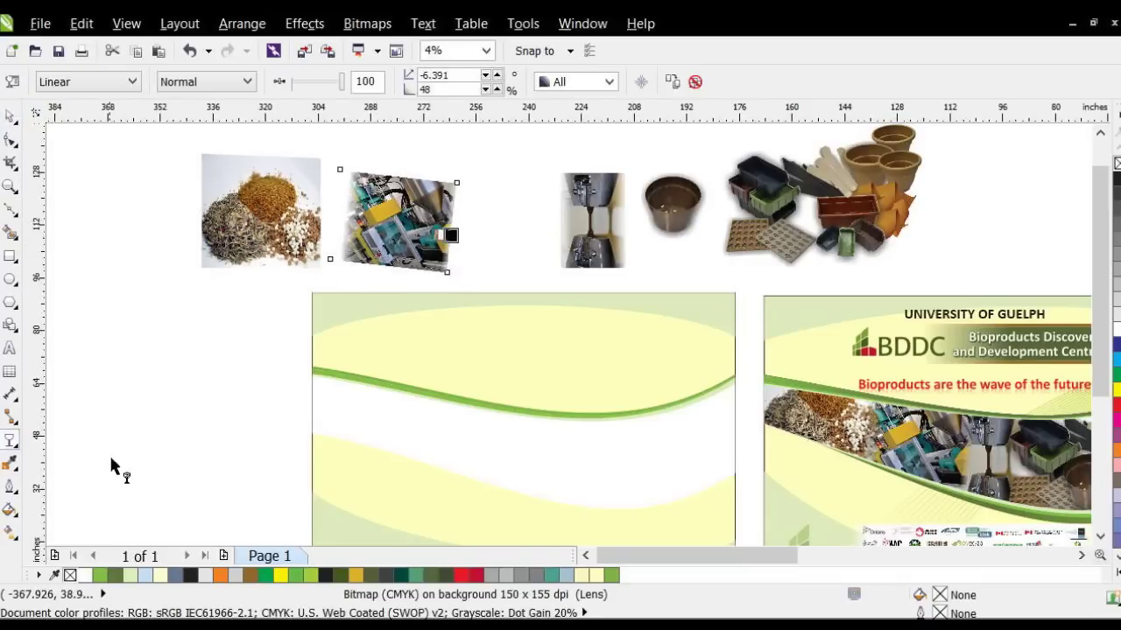
{"action": "left_click", "coordinate": [695, 82]}
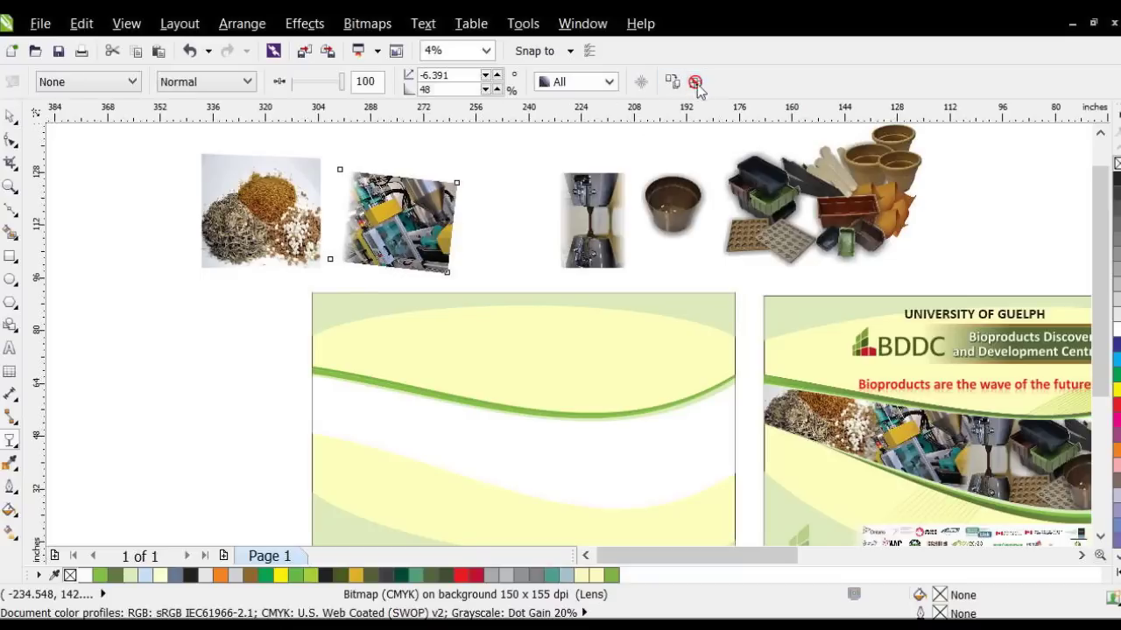
{"action": "left_click", "coordinate": [601, 214]}
{"action": "left_click", "coordinate": [695, 81]}
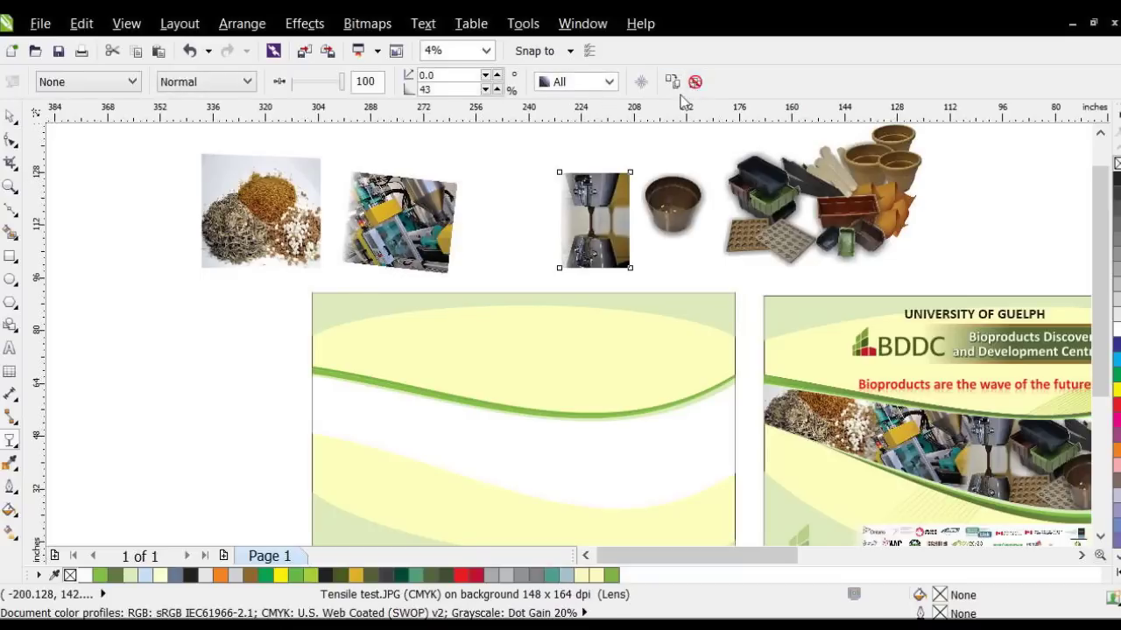
{"action": "left_click", "coordinate": [10, 115]}
{"action": "left_click", "coordinate": [115, 301]}
- Scale the grain photo down to about 27.5 by 27.3 inches and place it at the start of the photo row
{"action": "left_click", "coordinate": [270, 252]}
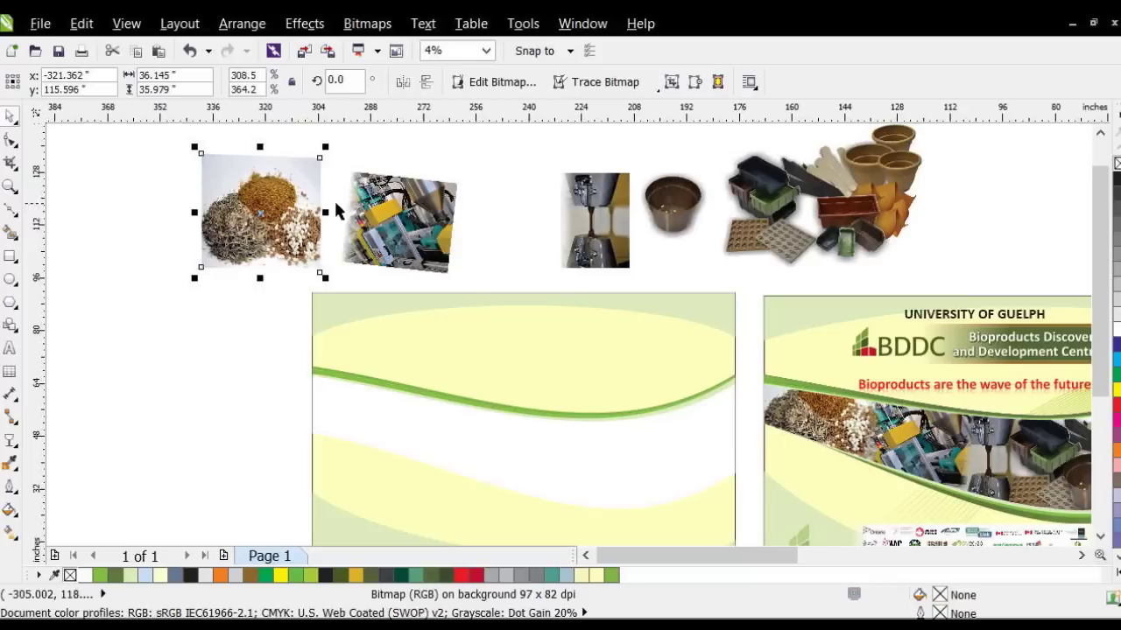
{"action": "left_click_drag", "start_coordinate": [279, 233], "coordinate": [317, 424]}
{"action": "left_click_drag", "start_coordinate": [249, 369], "coordinate": [223, 296]}
{"action": "left_click_drag", "start_coordinate": [343, 268], "coordinate": [308, 298]}
{"action": "left_click_drag", "start_coordinate": [224, 341], "coordinate": [243, 202]}
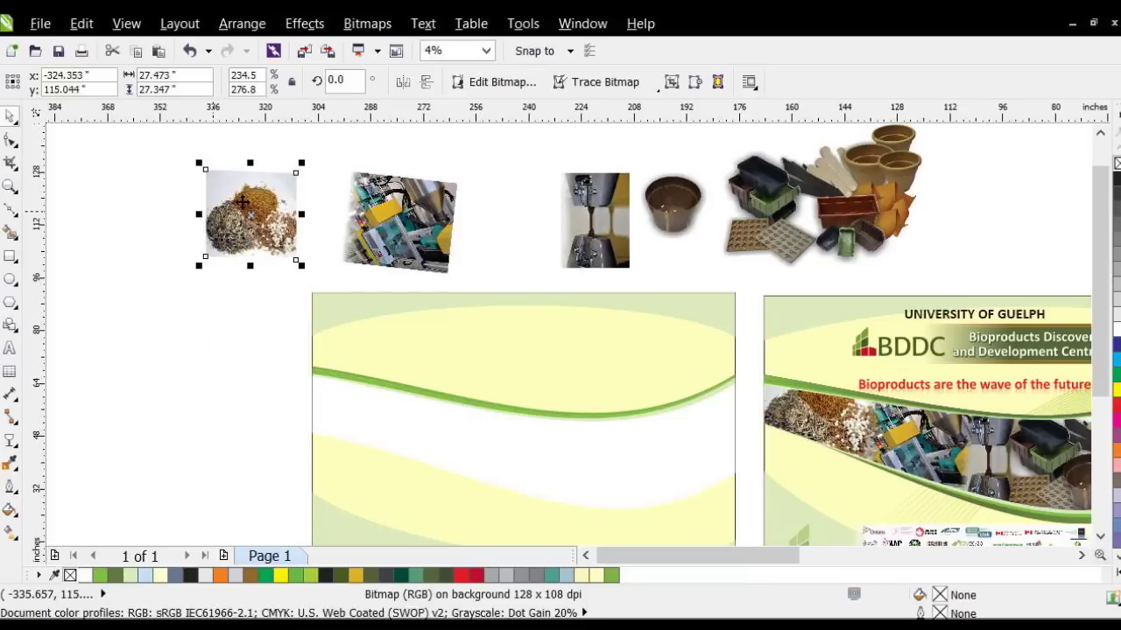
- Bring all the photos in the row to the front of the drawing, accepting their move to another layer
{"action": "left_click", "coordinate": [382, 207], "text": "shift"}
{"action": "left_click", "coordinate": [580, 220], "text": "shift"}
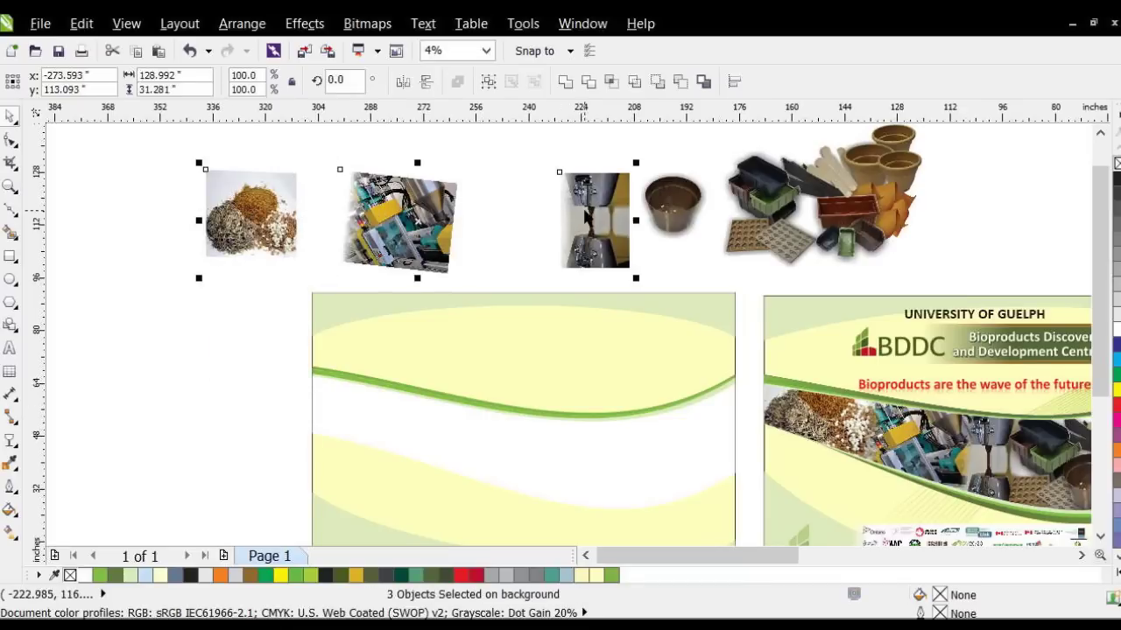
{"action": "left_click", "coordinate": [672, 222], "text": "shift"}
{"action": "left_click", "coordinate": [910, 194], "text": "shift"}
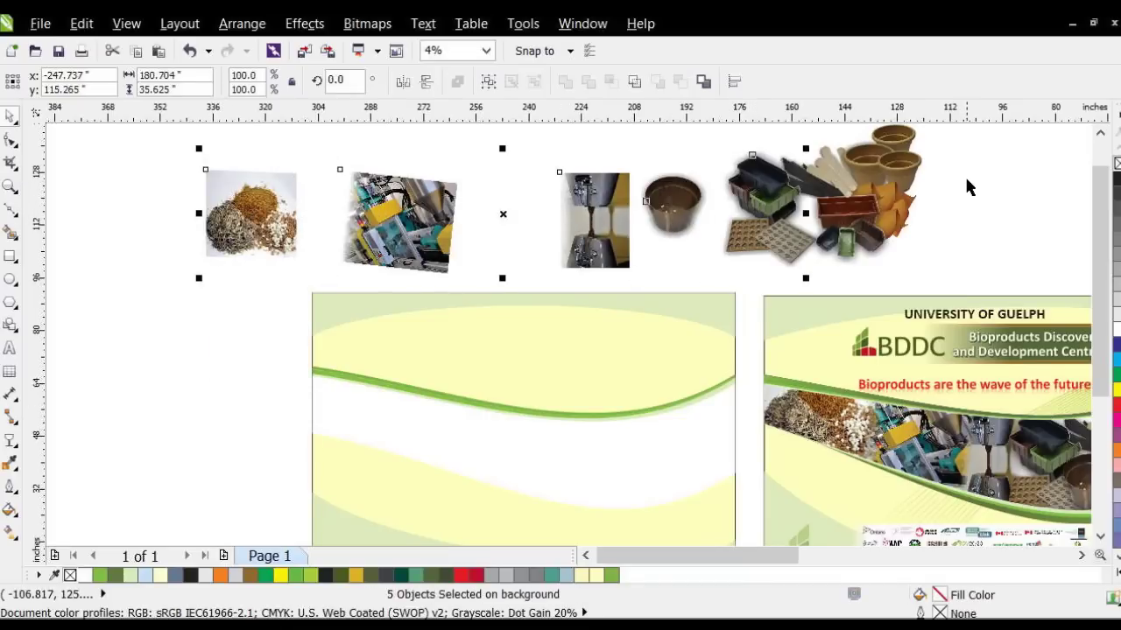
{"action": "scroll", "coordinate": [963, 186], "scroll_direction": "down", "scroll_amount": 1}
{"action": "left_click_drag", "start_coordinate": [544, 143], "coordinate": [992, 243]}
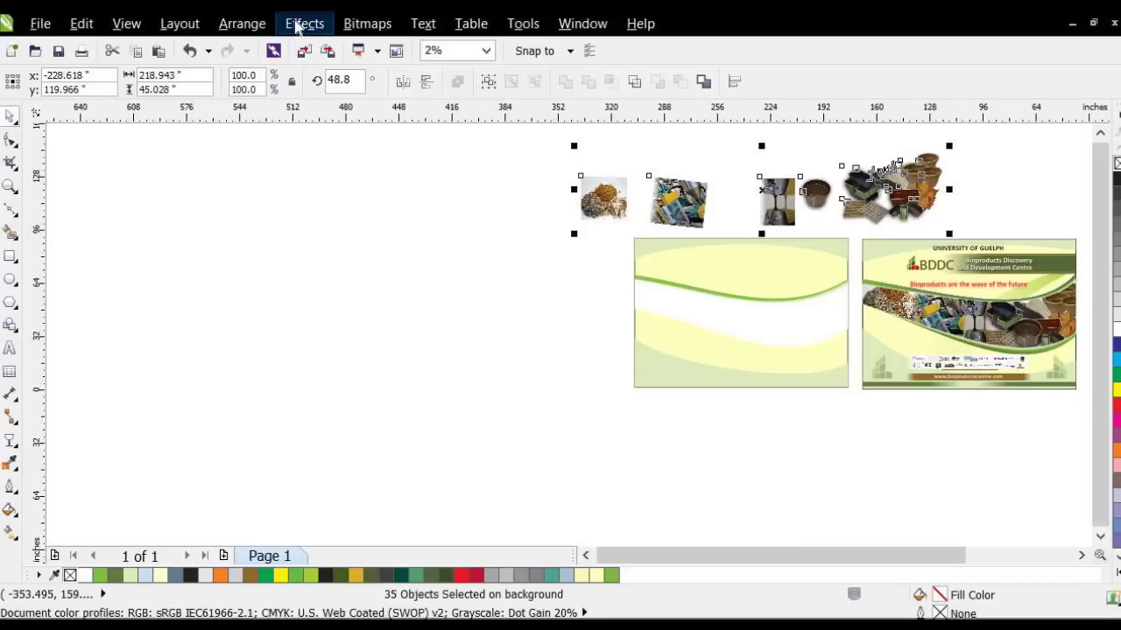
{"action": "left_click", "coordinate": [241, 24]}
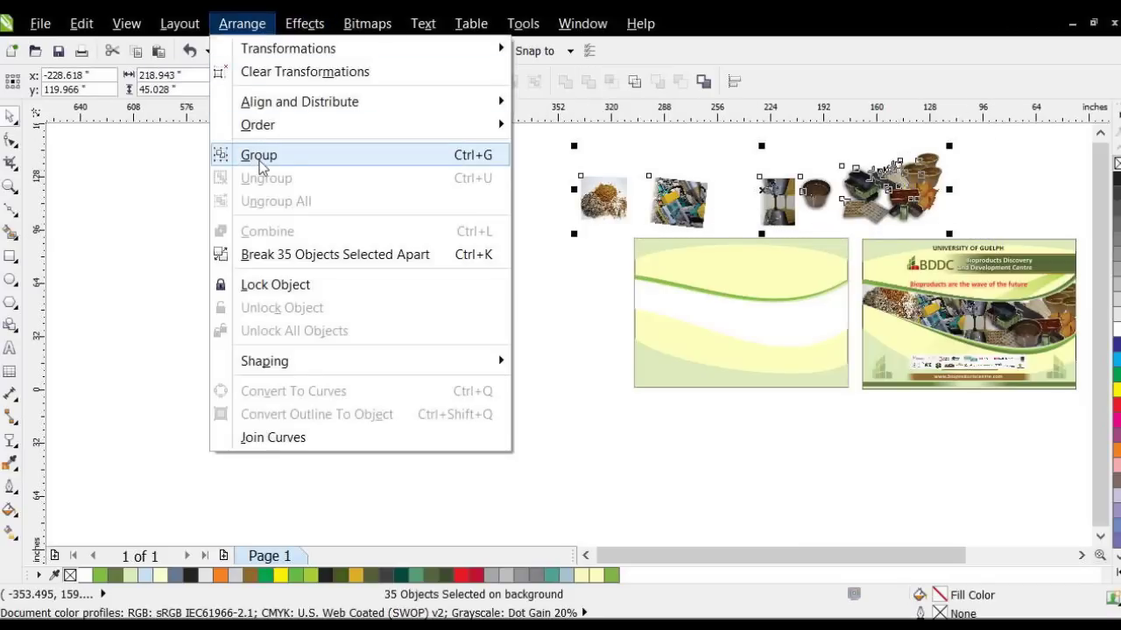
{"action": "mouse_move", "coordinate": [372, 126]}
{"action": "left_click", "coordinate": [535, 130]}
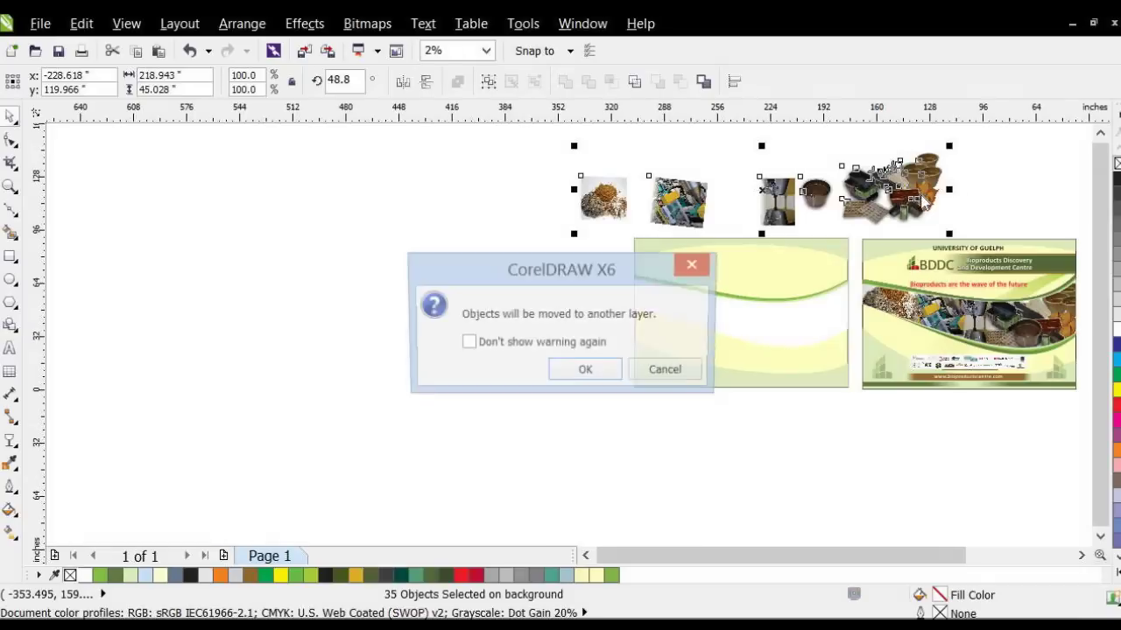
{"action": "left_click", "coordinate": [584, 373]}
- Move the photo row down over the new banner and shift the machinery and tensile test photos up out of the wave
{"action": "left_click_drag", "start_coordinate": [855, 198], "coordinate": [751, 298]}
{"action": "scroll", "coordinate": [778, 307], "scroll_direction": "up", "scroll_amount": 2}
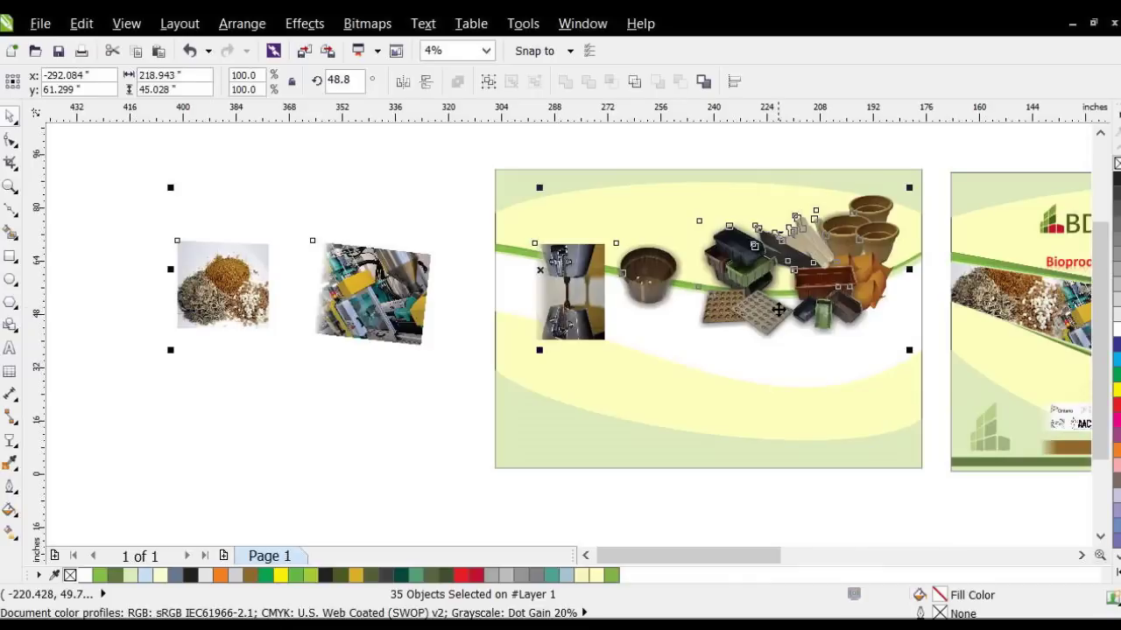
{"action": "left_click", "coordinate": [271, 426]}
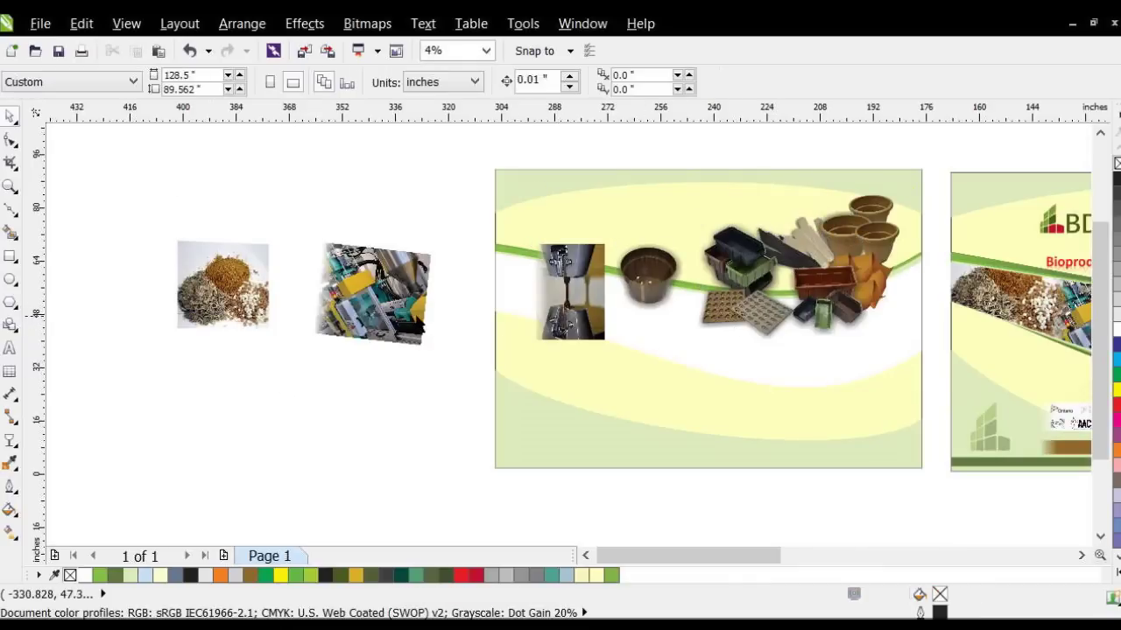
{"action": "left_click_drag", "start_coordinate": [376, 324], "coordinate": [435, 198]}
{"action": "left_click", "coordinate": [590, 331]}
{"action": "left_click_drag", "start_coordinate": [560, 259], "coordinate": [593, 138]}
- Place the grain photo at the left end of the white wave and scale it down to about 25 by 24.9 inches
{"action": "left_click_drag", "start_coordinate": [236, 305], "coordinate": [549, 304]}
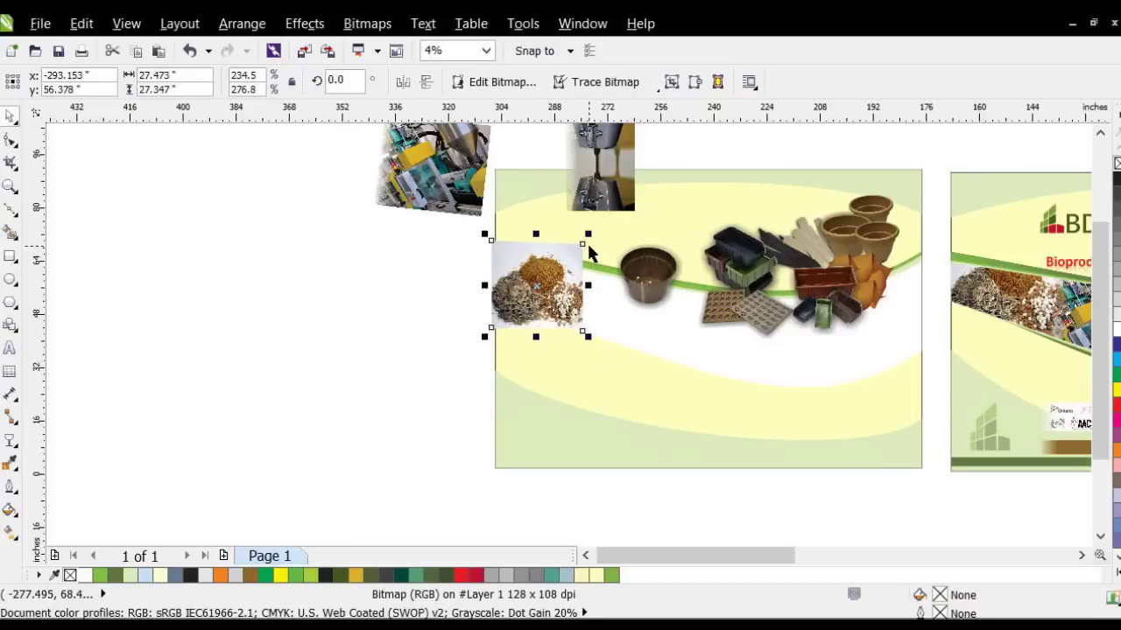
{"action": "mouse_move", "coordinate": [586, 234]}
{"action": "left_mouse_down"}
{"action": "mouse_move", "coordinate": [570, 249]}
{"action": "mouse_move", "coordinate": [579, 243]}
{"action": "left_mouse_up"}
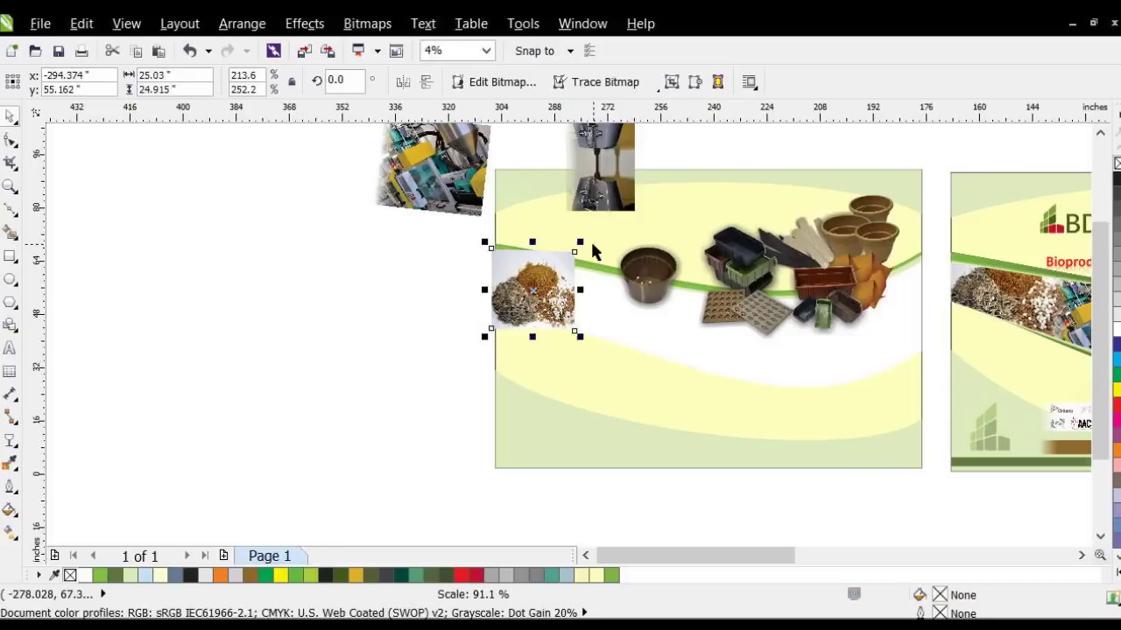
{"action": "left_click", "coordinate": [392, 292]}
- Place the machinery photo beside the banner and trim its faded left edge by moving its two left corner nodes inward with the Shape tool
{"action": "left_click_drag", "start_coordinate": [405, 217], "coordinate": [245, 365]}
{"action": "scroll", "coordinate": [581, 313], "scroll_direction": "up", "scroll_amount": 1}
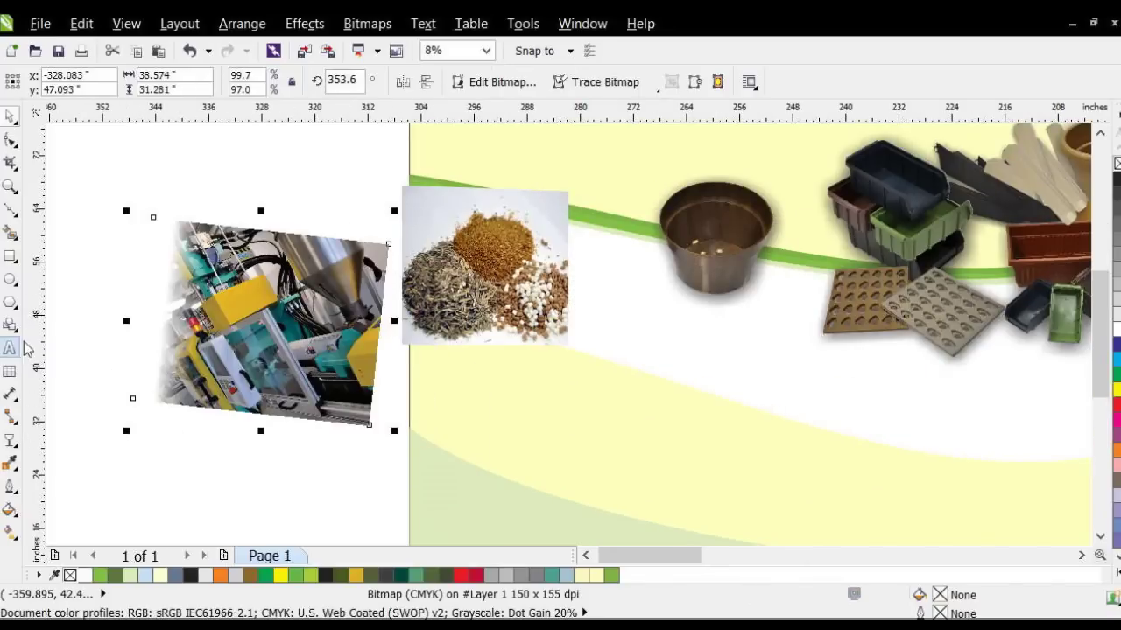
{"action": "left_click", "coordinate": [10, 138]}
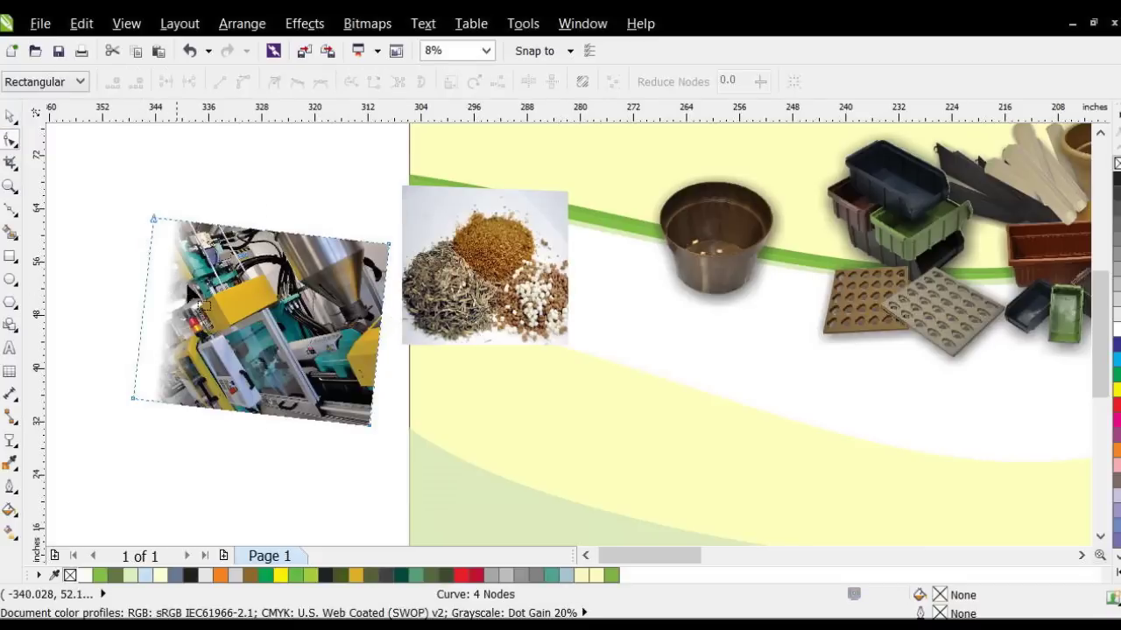
{"action": "left_click_drag", "start_coordinate": [138, 320], "coordinate": [148, 417]}
{"action": "left_click_drag", "start_coordinate": [132, 401], "coordinate": [180, 406]}
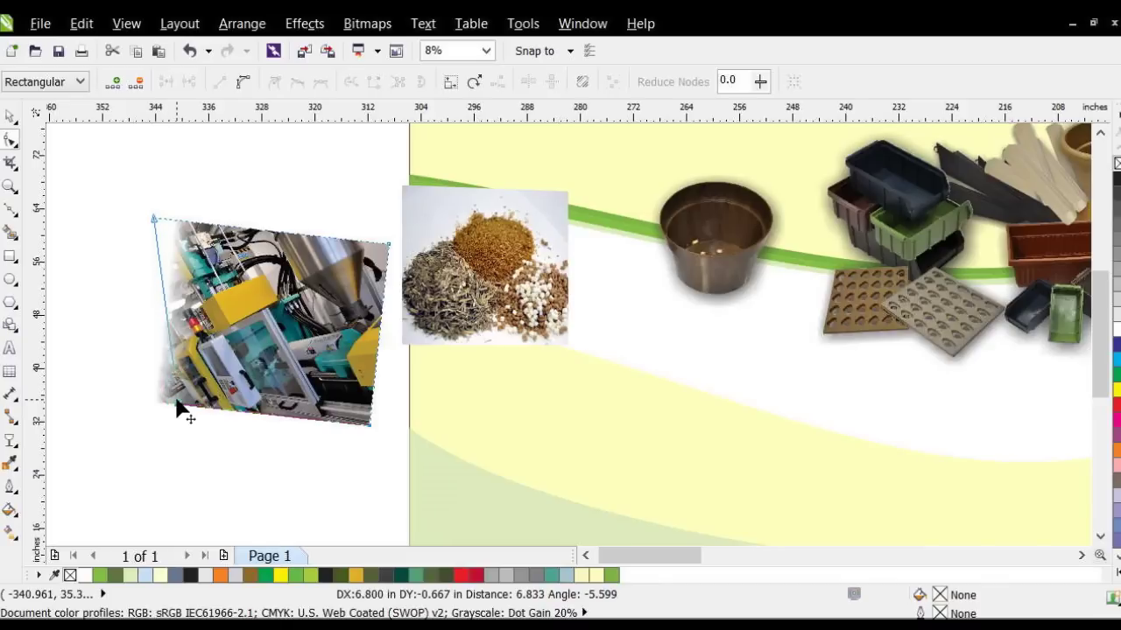
{"action": "left_click_drag", "start_coordinate": [153, 219], "coordinate": [190, 225]}
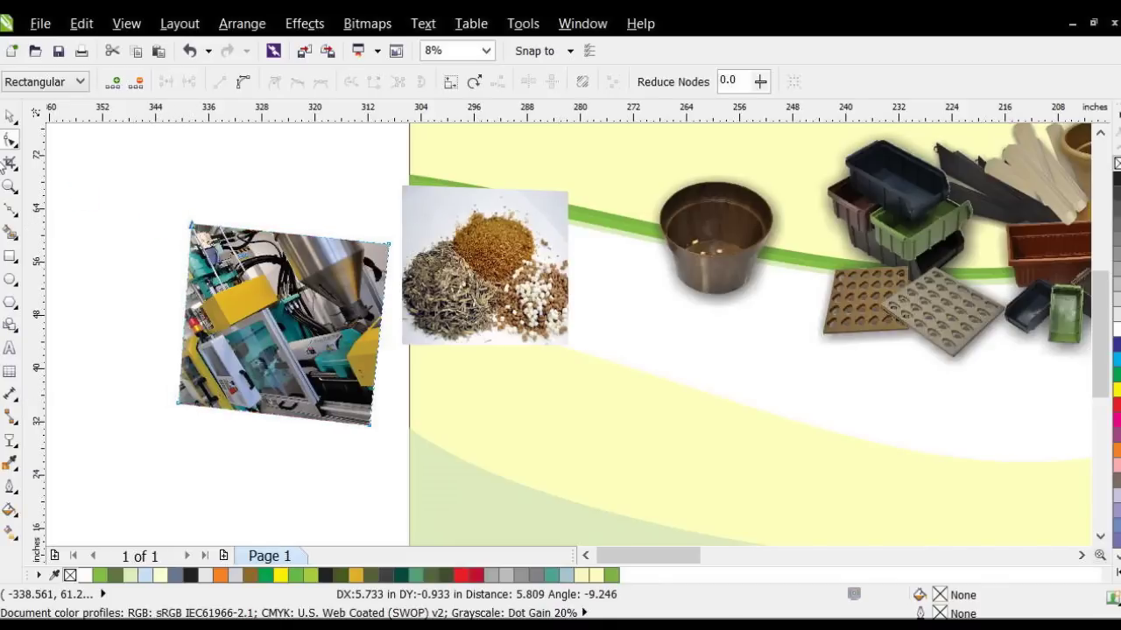
{"action": "left_click", "coordinate": [10, 115]}
{"action": "left_click", "coordinate": [137, 273]}
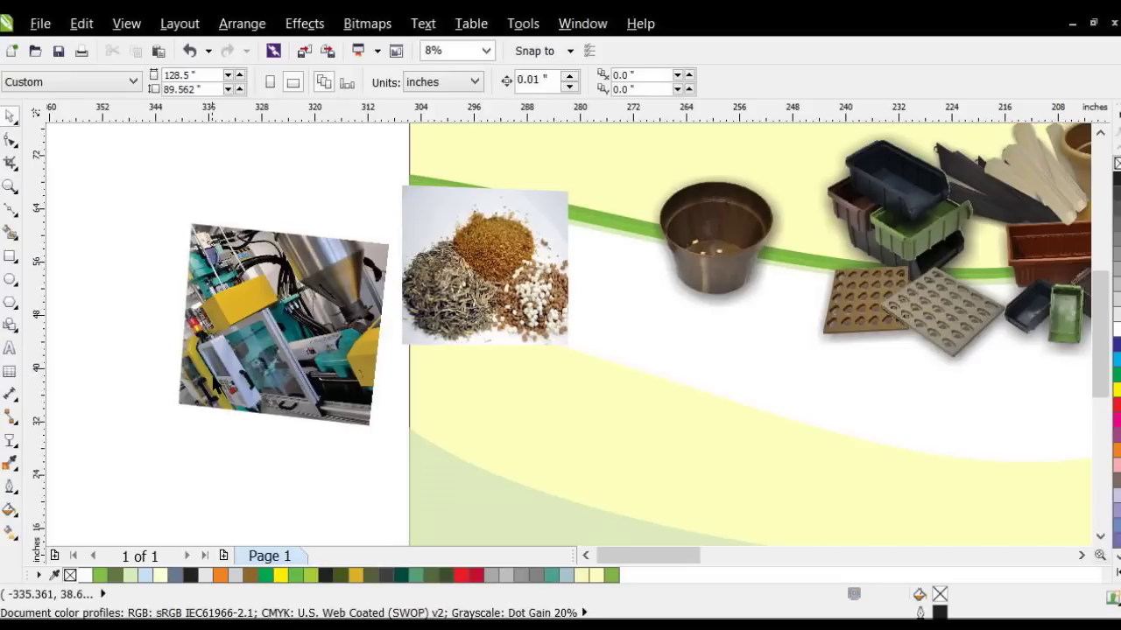
- Move the grain photo off the banner and reposition the trimmed machinery photo near the start of the wave
{"action": "left_click", "coordinate": [241, 376]}
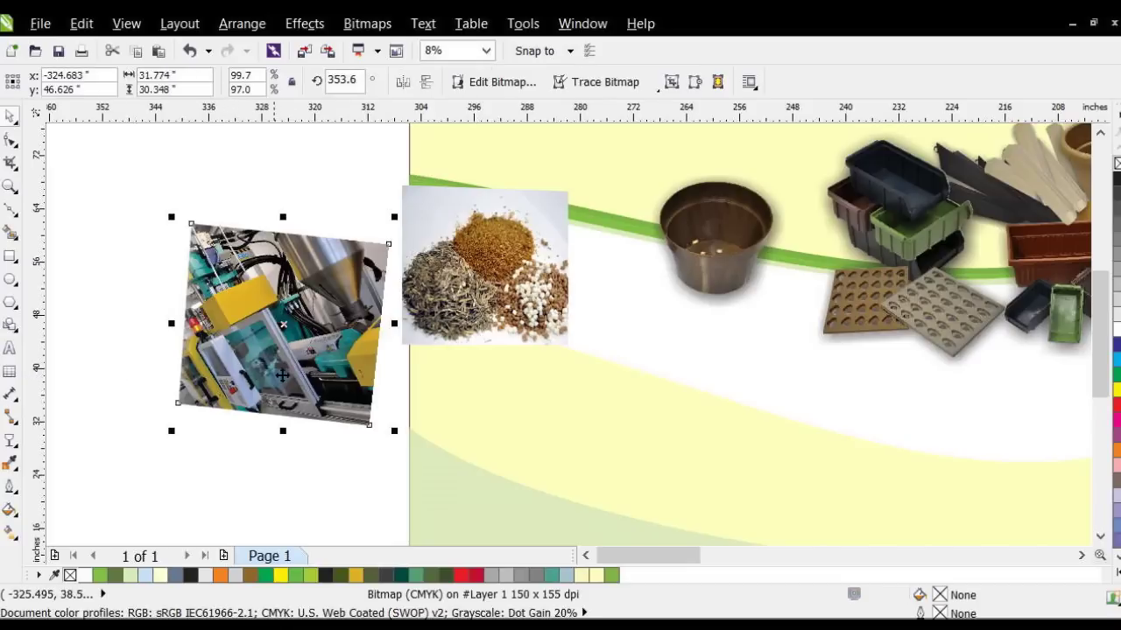
{"action": "left_click_drag", "start_coordinate": [223, 372], "coordinate": [483, 473]}
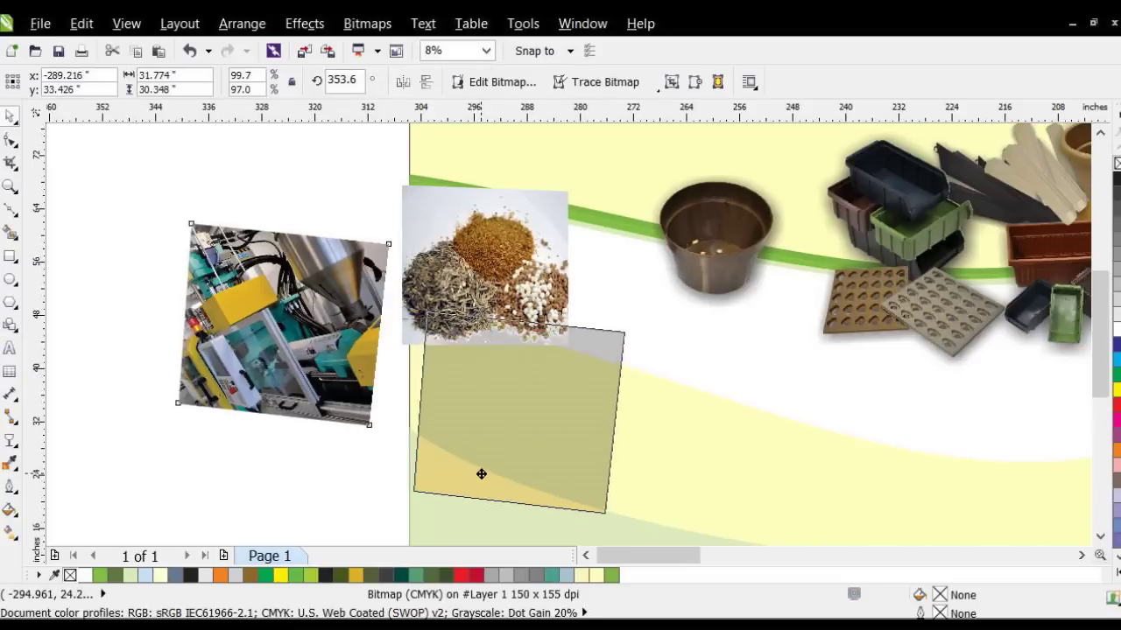
{"action": "left_click_drag", "start_coordinate": [457, 280], "coordinate": [191, 294]}
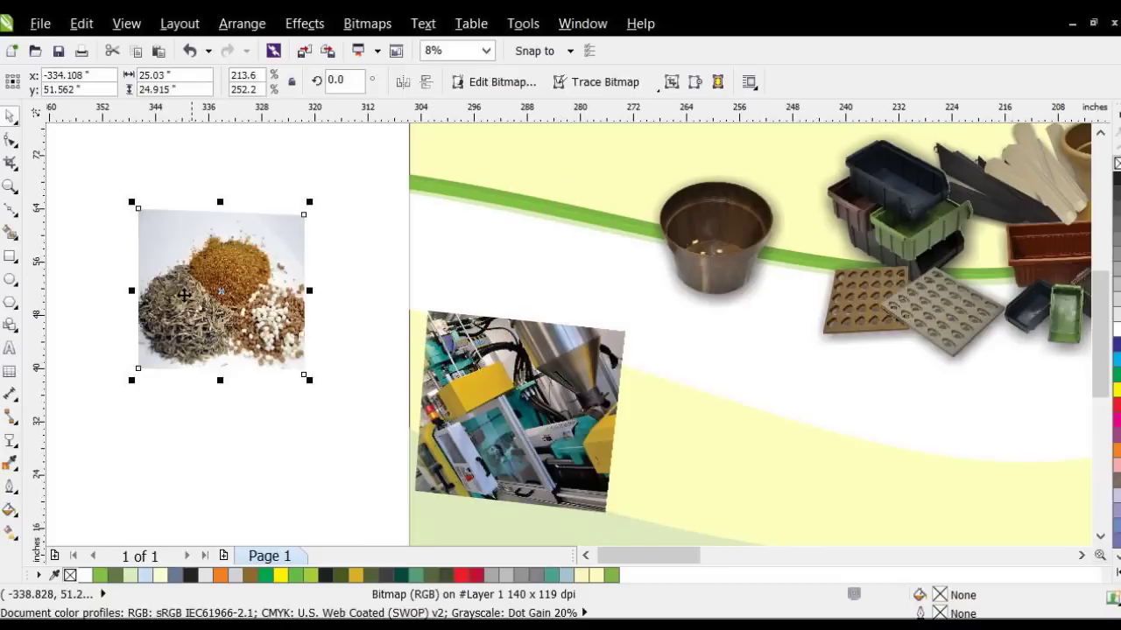
{"action": "left_click_drag", "start_coordinate": [455, 425], "coordinate": [335, 341]}
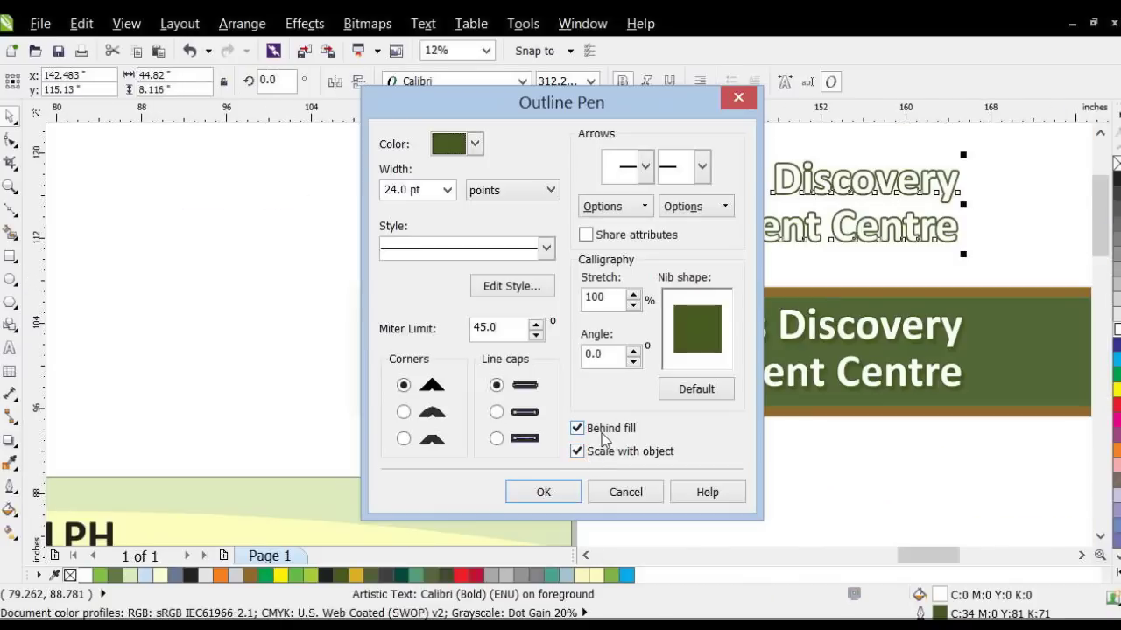
- Apply a 24 pt dark green outline, behind fill and scaled with the object, to the "Bioproducts Discovery and Development Centre" text
{"action": "left_click_drag", "start_coordinate": [603, 106], "coordinate": [515, 107]}
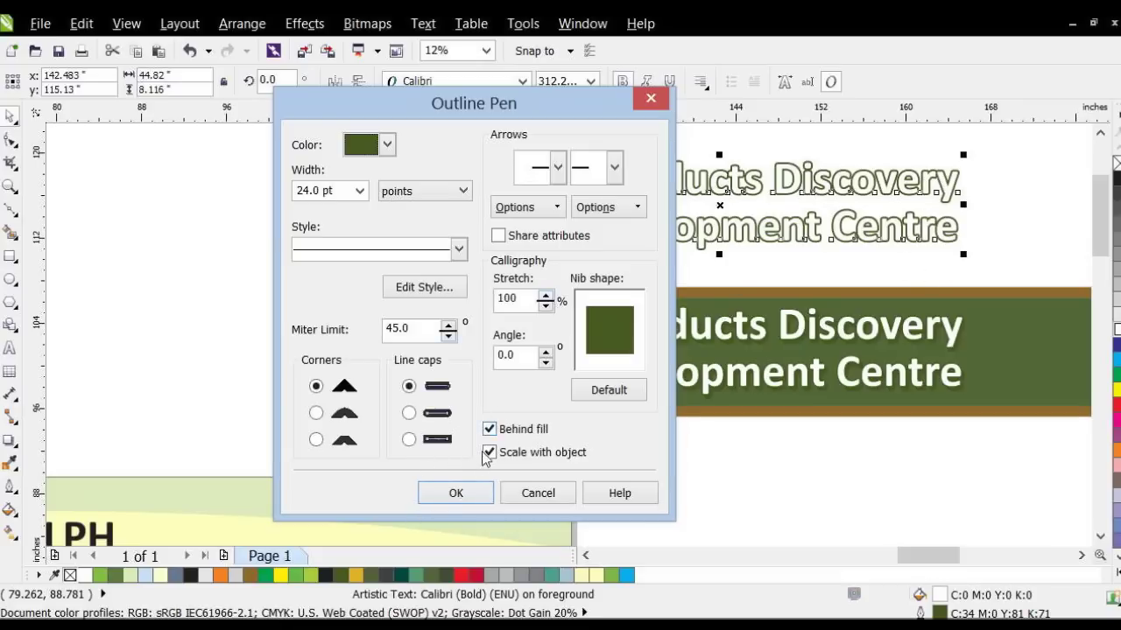
{"action": "left_click", "coordinate": [455, 495]}
{"action": "left_click", "coordinate": [757, 431]}
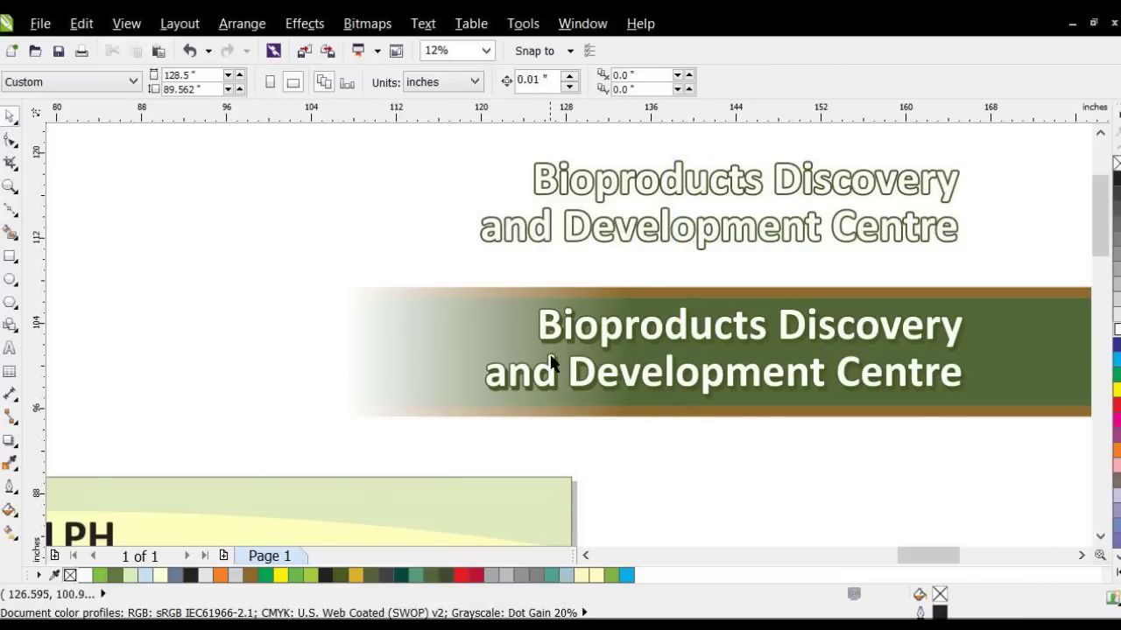
{"action": "scroll", "coordinate": [551, 361], "scroll_direction": "up", "scroll_amount": 2}
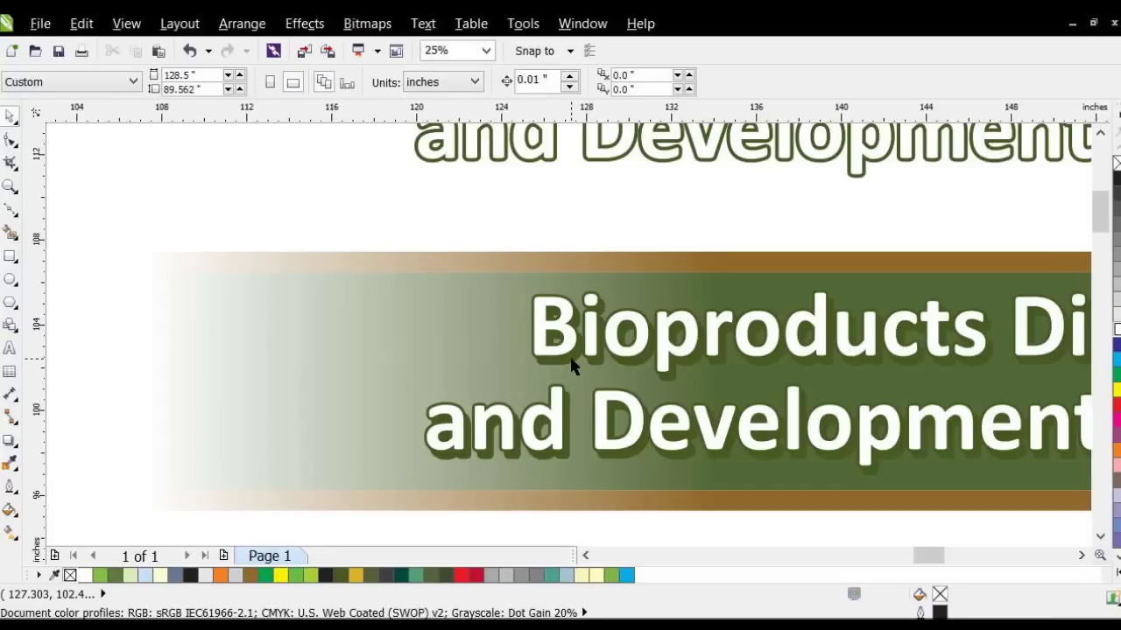